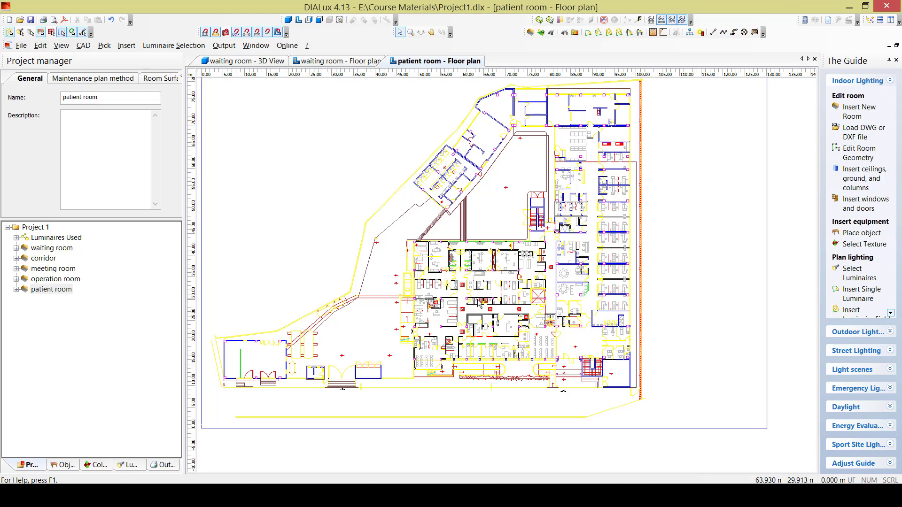
# Look through the project's waiting room, corridor, meeting room, operation room and patient room.
pyautogui.click(68, 249)
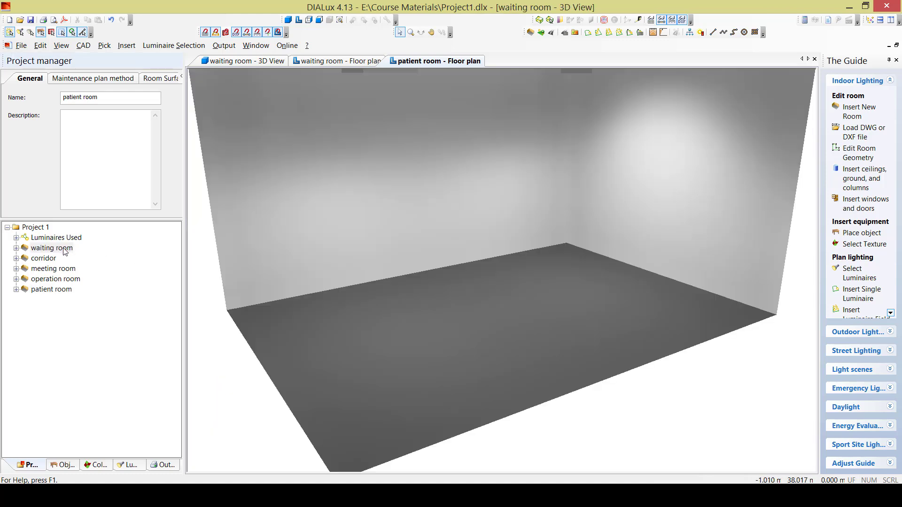
pyautogui.click(47, 262)
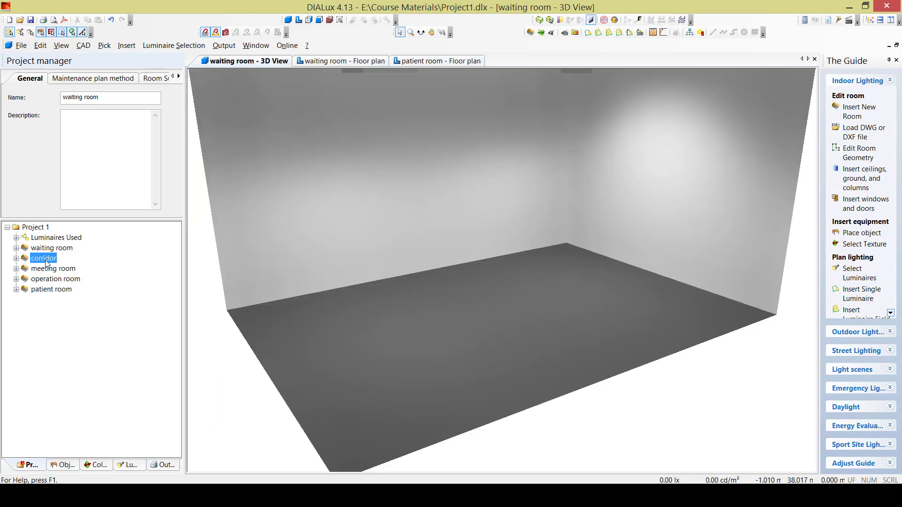
pyautogui.click(69, 270)
pyautogui.click(70, 279)
pyautogui.click(66, 290)
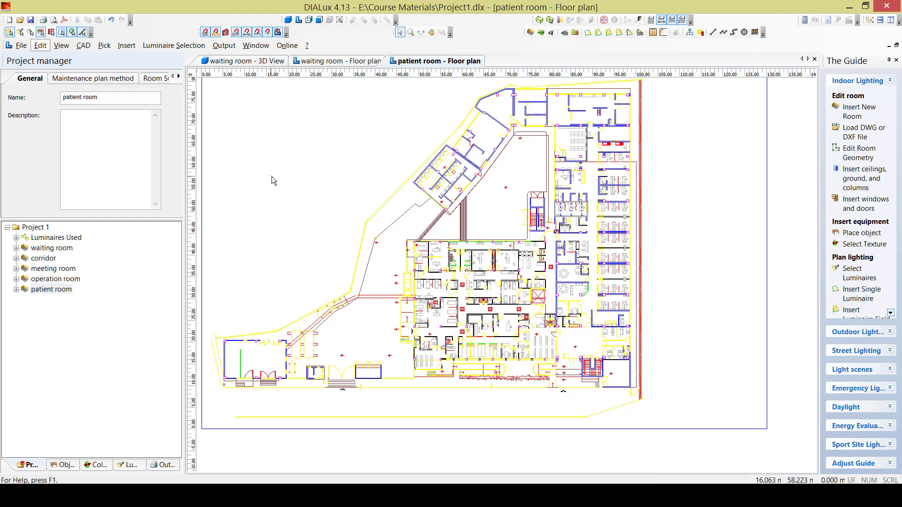
# Open the DWG and DXF export settings for the project.
pyautogui.click(21, 45)
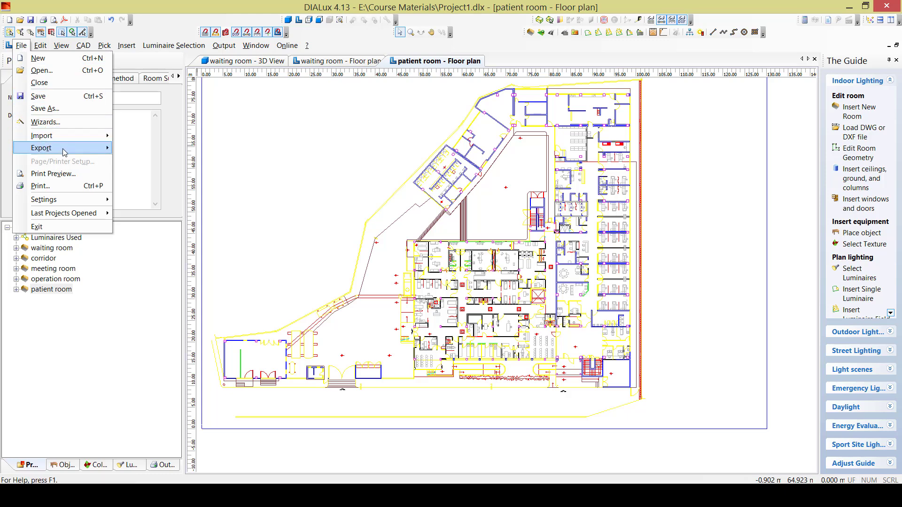
pyautogui.moveTo(64, 152)
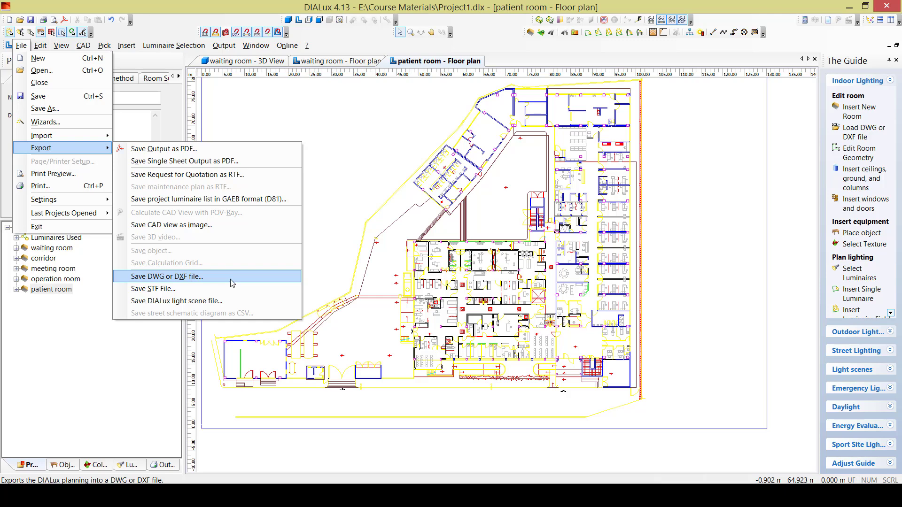
pyautogui.click(230, 283)
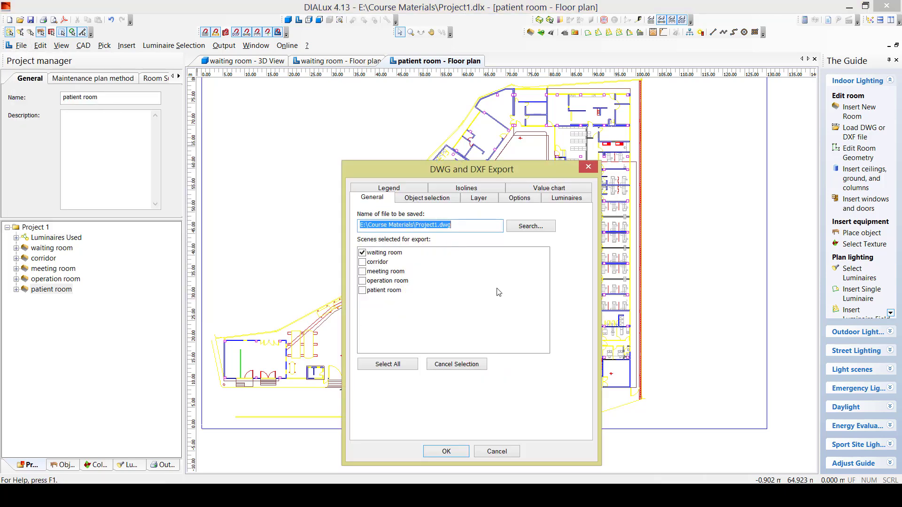
pyautogui.click(451, 226)
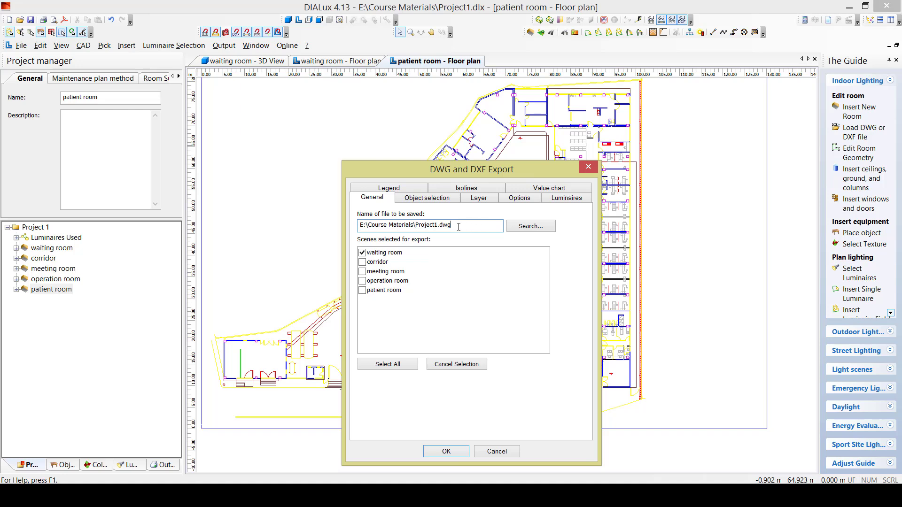
pyautogui.moveTo(450, 226); pyautogui.dragTo(353, 227)
pyautogui.click(473, 228)
pyautogui.moveTo(451, 225); pyautogui.dragTo(340, 238)
pyautogui.click(468, 225)
pyautogui.moveTo(466, 224); pyautogui.dragTo(356, 224)
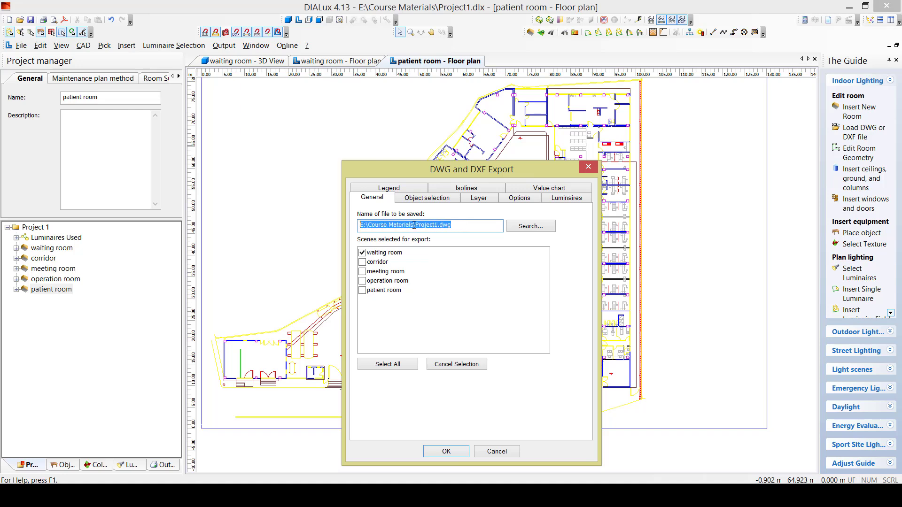
pyautogui.click(470, 228)
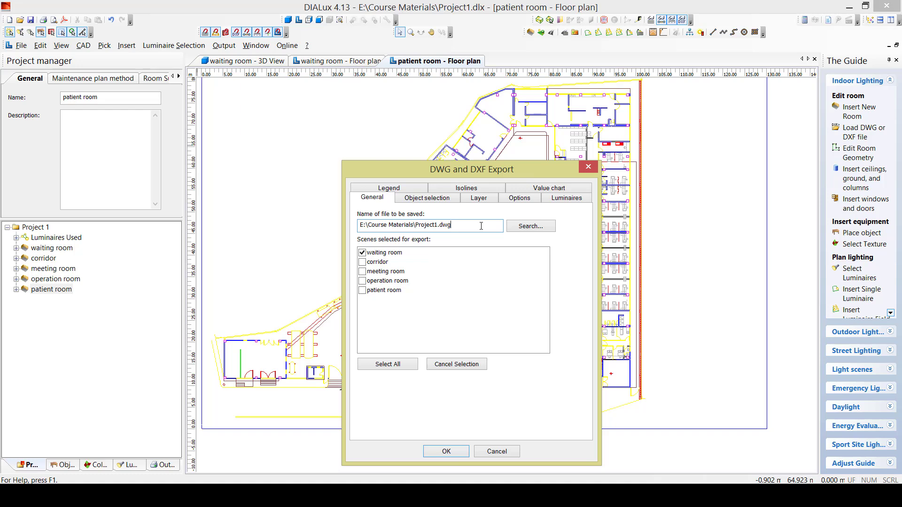
pyautogui.moveTo(464, 227); pyautogui.dragTo(349, 235)
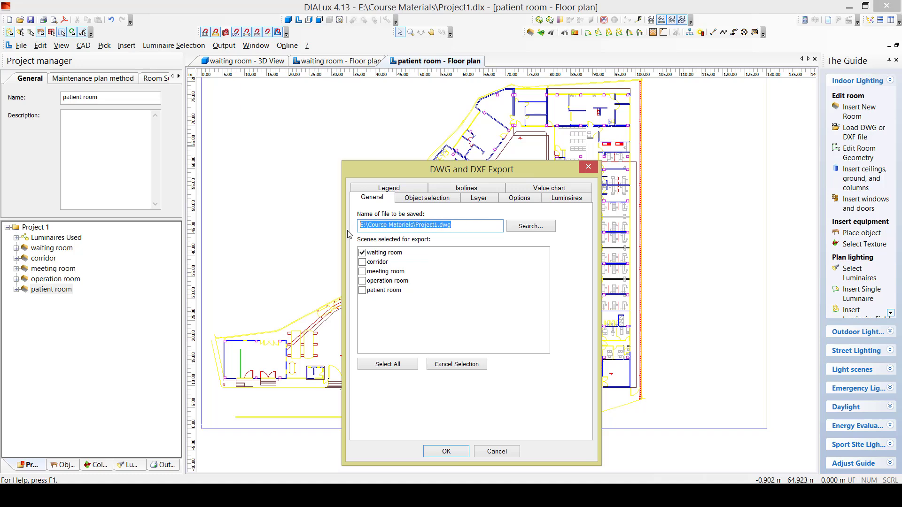
pyautogui.click(418, 266)
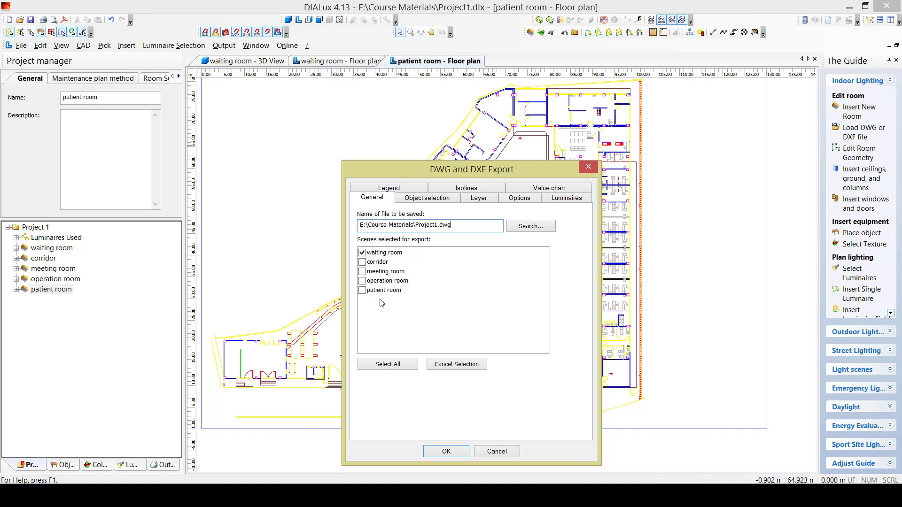
# Add the corridor, meeting room, operation room and patient room to the exported scenes and export them to Project1.dwg.
pyautogui.click(363, 262)
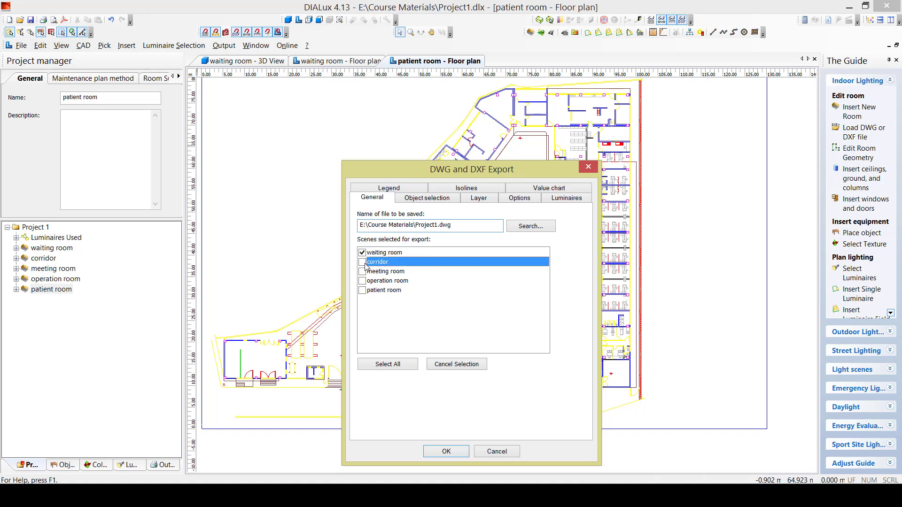
pyautogui.click(361, 272)
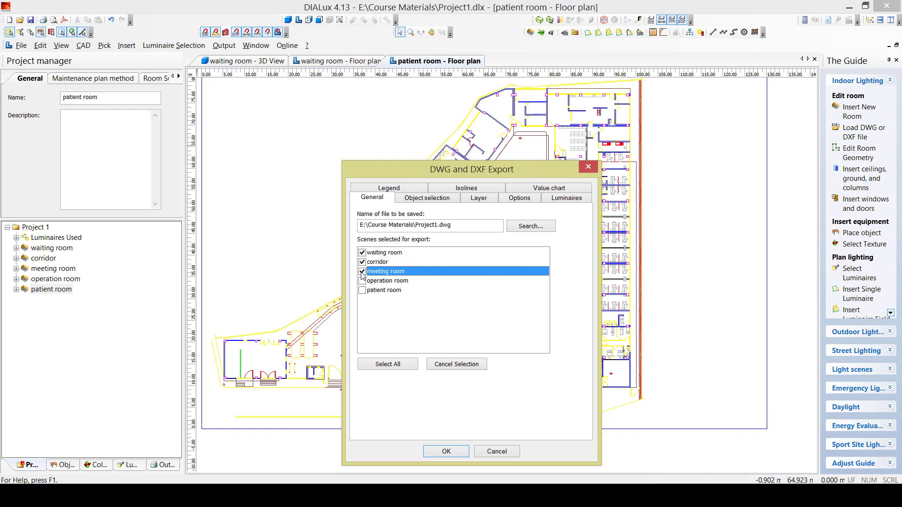
pyautogui.click(362, 281)
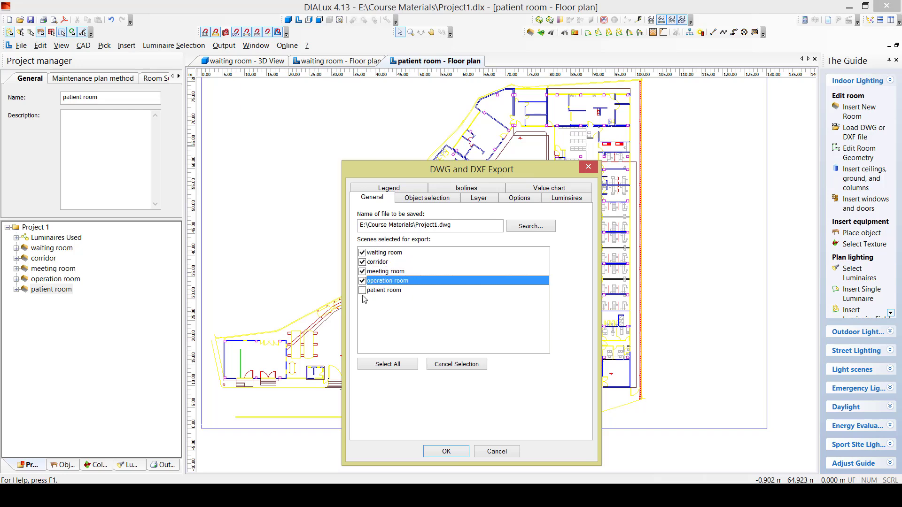
pyautogui.click(362, 290)
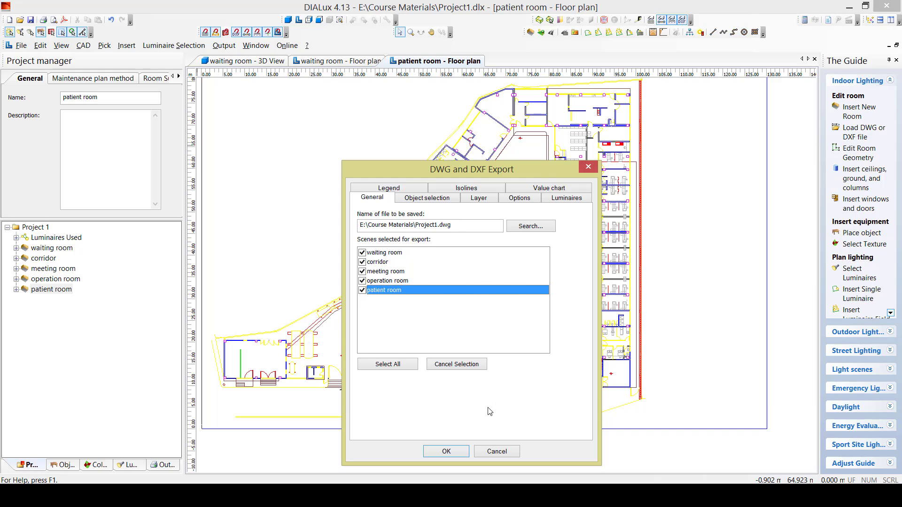
pyautogui.click(453, 453)
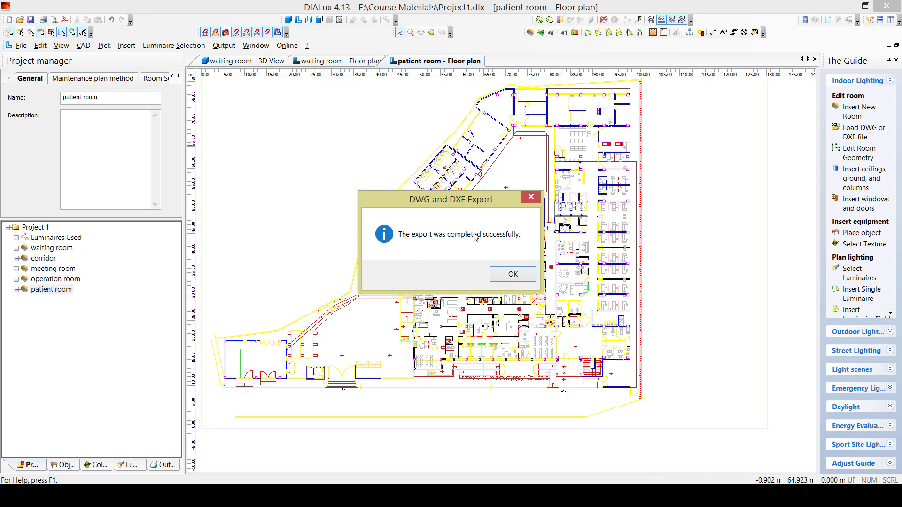
pyautogui.click(526, 274)
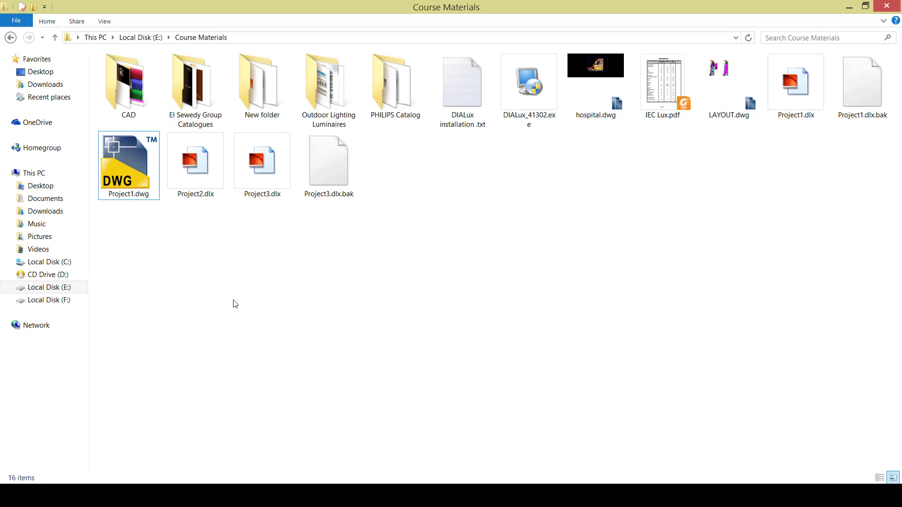
# Open the exported Project1.dwg from the Course Materials folder in AutoCAD.
pyautogui.click(129, 195)
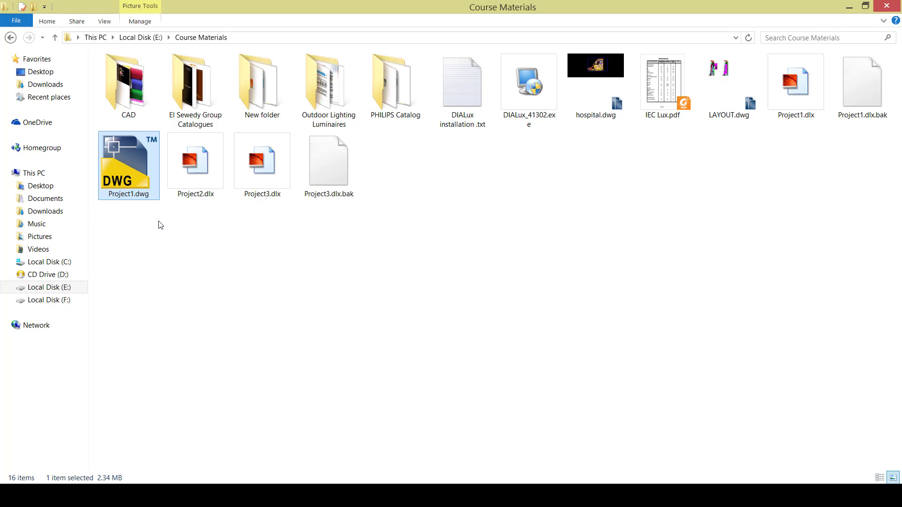
pyautogui.doubleClick(132, 182)
pyautogui.click(453, 231)
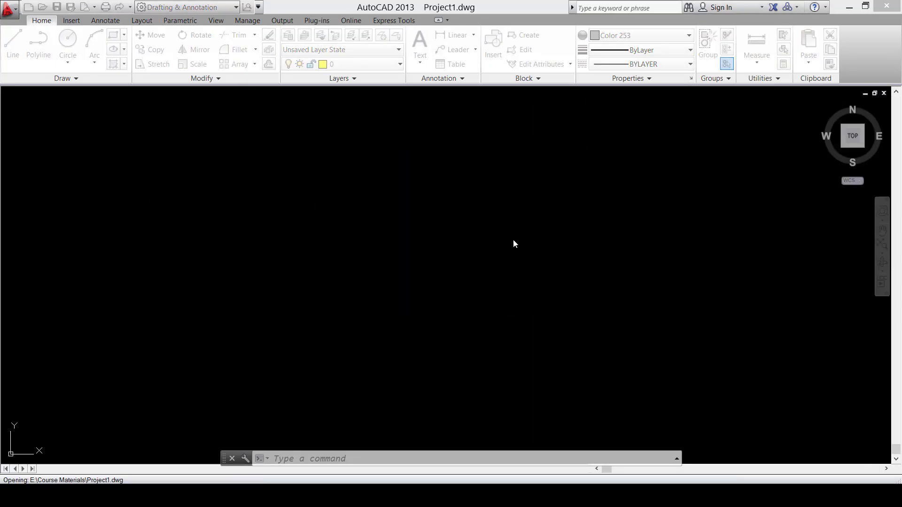
pyautogui.click(511, 247)
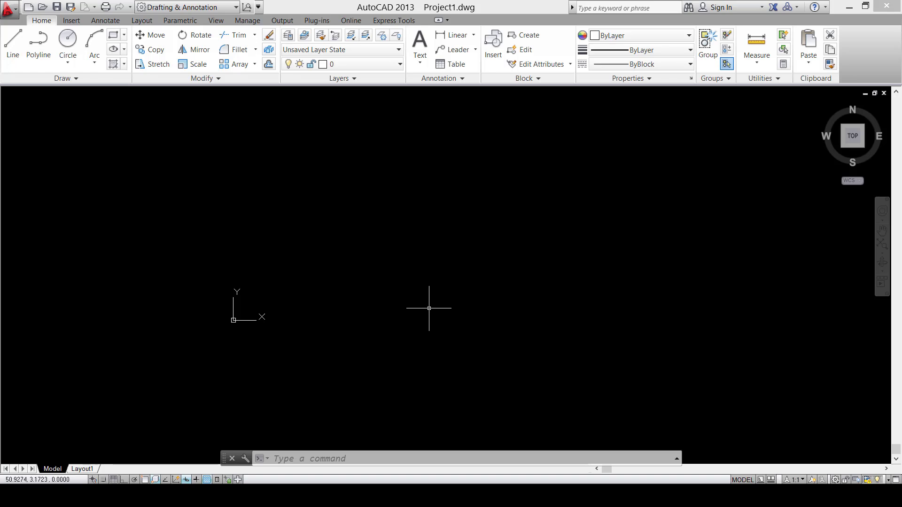
# Regenerate the drawing with the REGEN command.
pyautogui.write('leg')
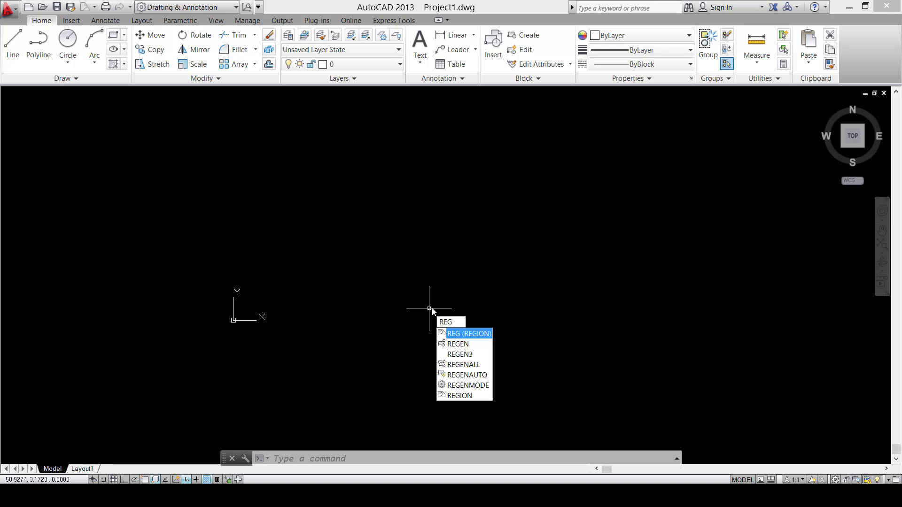
pyautogui.press('Down')
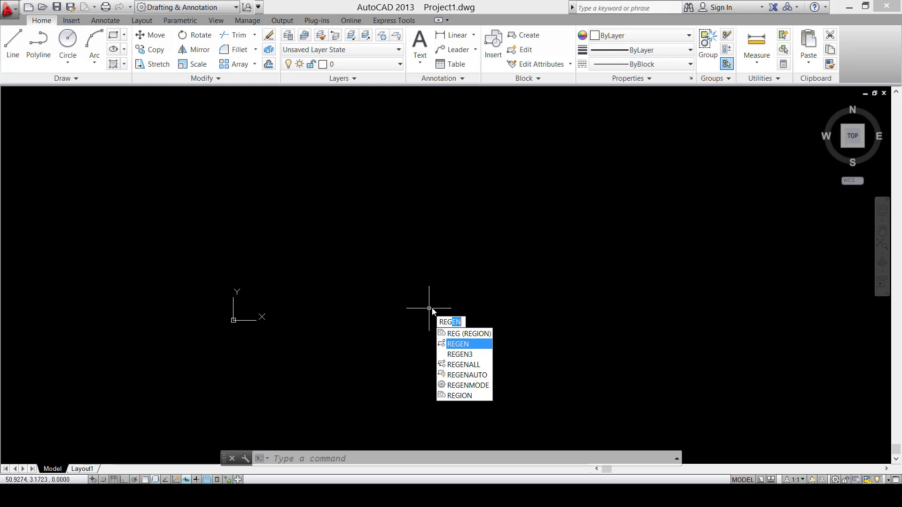
pyautogui.press('Return')
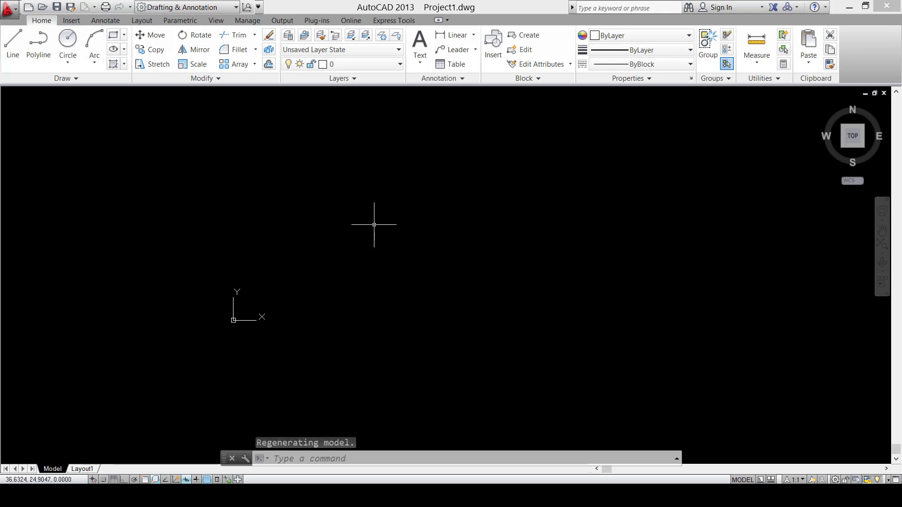
# Look over the exported room layouts and the luminaire and isoline legend beside them.
pyautogui.scroll(-3, 374, 222)
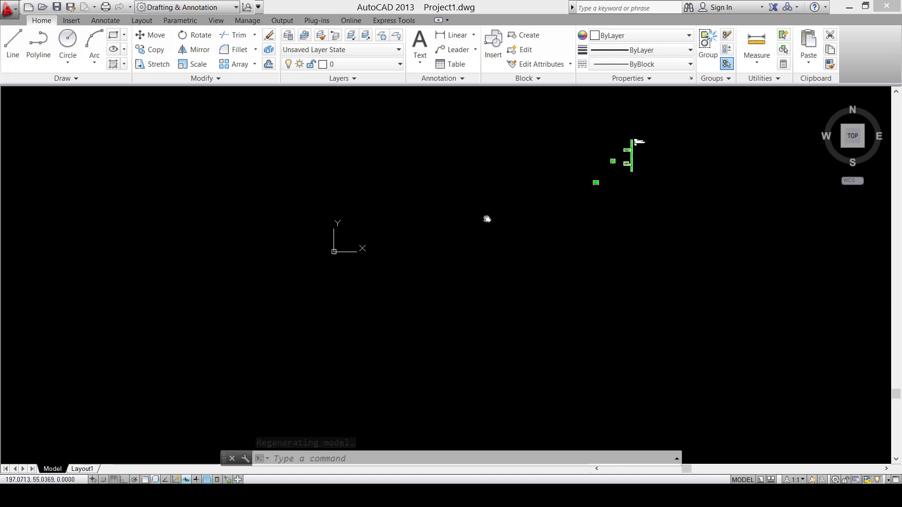
pyautogui.scroll(5, 488, 249)
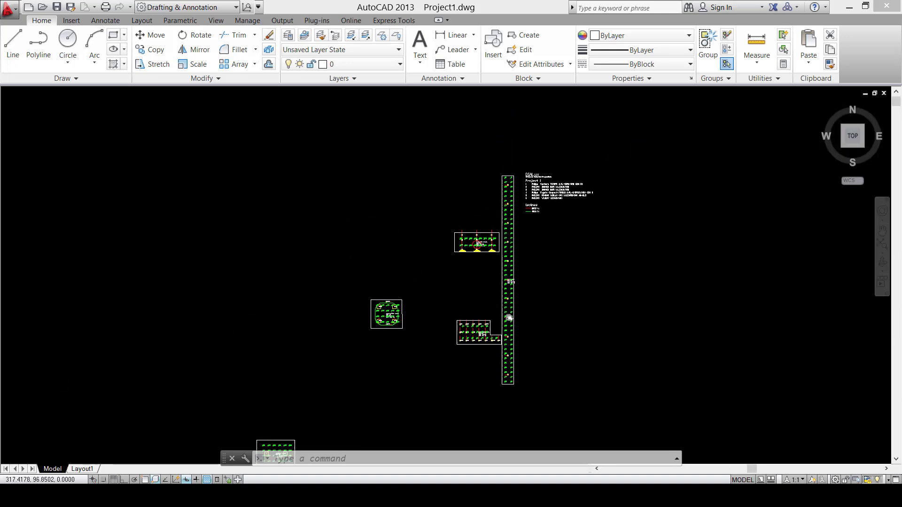
pyautogui.scroll(5, 545, 235)
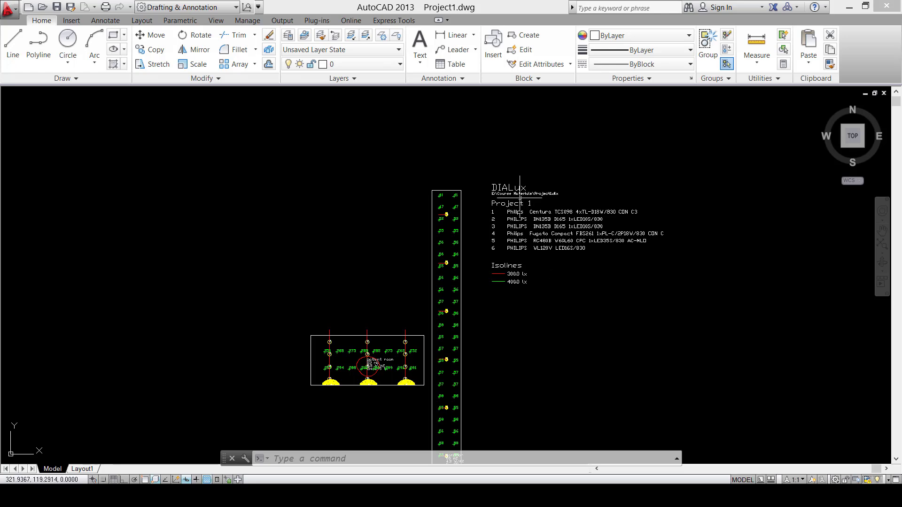
pyautogui.scroll(2, 519, 192)
pyautogui.scroll(-5, 467, 151)
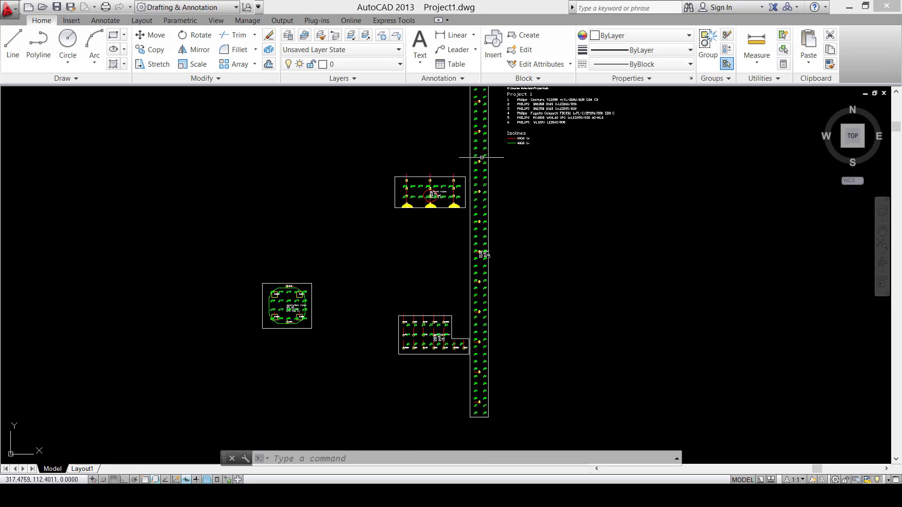
# Examine the luminaires and illuminance values along the full length of the corridor.
pyautogui.moveTo(475, 231); pyautogui.dragTo(473, 391, button='middle')
pyautogui.scroll(5, 478, 280)
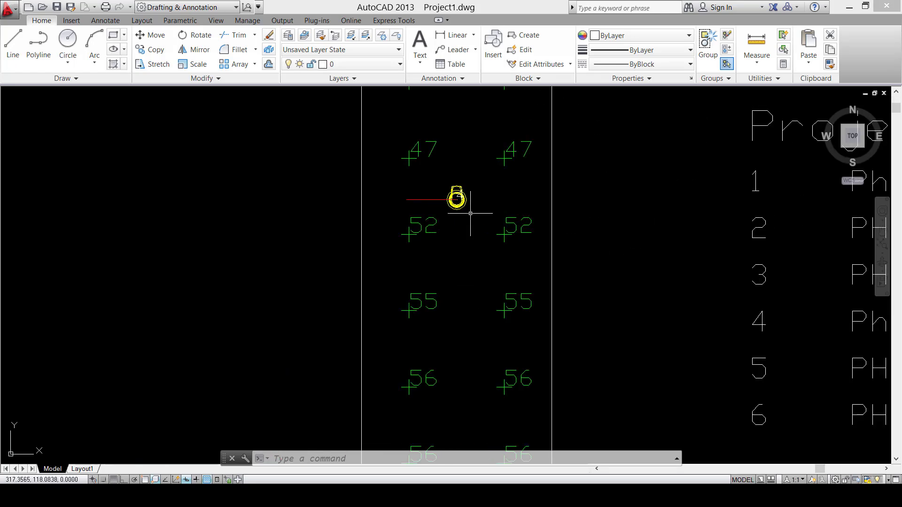
pyautogui.scroll(-2, 470, 213)
pyautogui.moveTo(472, 201); pyautogui.dragTo(485, 116, button='middle')
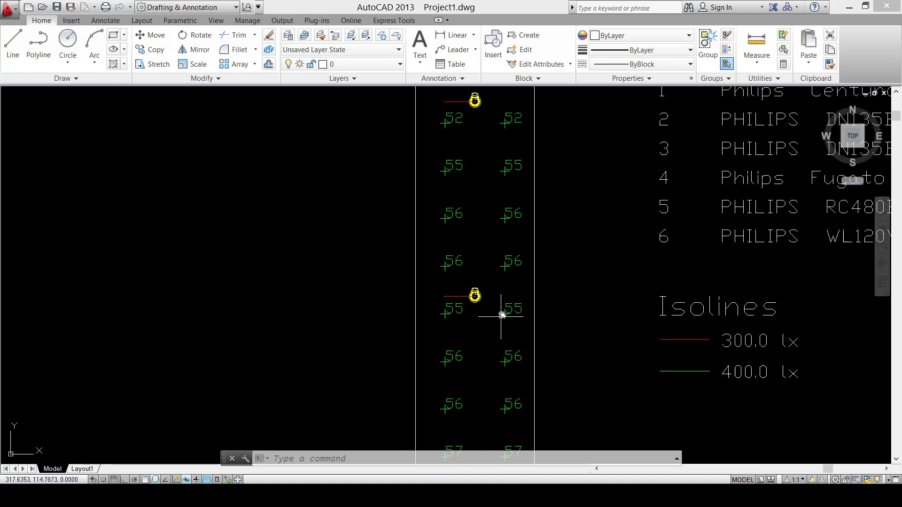
pyautogui.moveTo(488, 301); pyautogui.dragTo(481, 220, button='middle')
pyautogui.scroll(5, 481, 219)
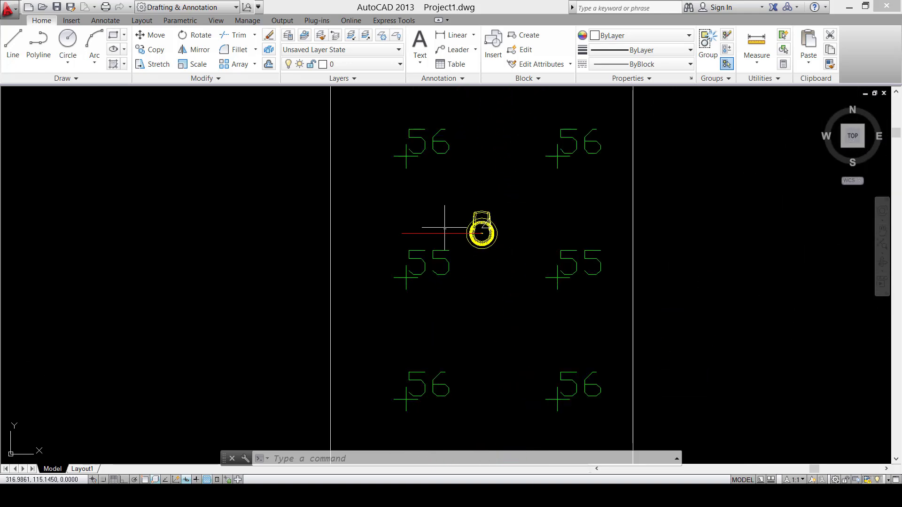
pyautogui.scroll(-5, 477, 229)
pyautogui.scroll(-3, 521, 281)
pyautogui.moveTo(516, 292); pyautogui.dragTo(515, 214, button='middle')
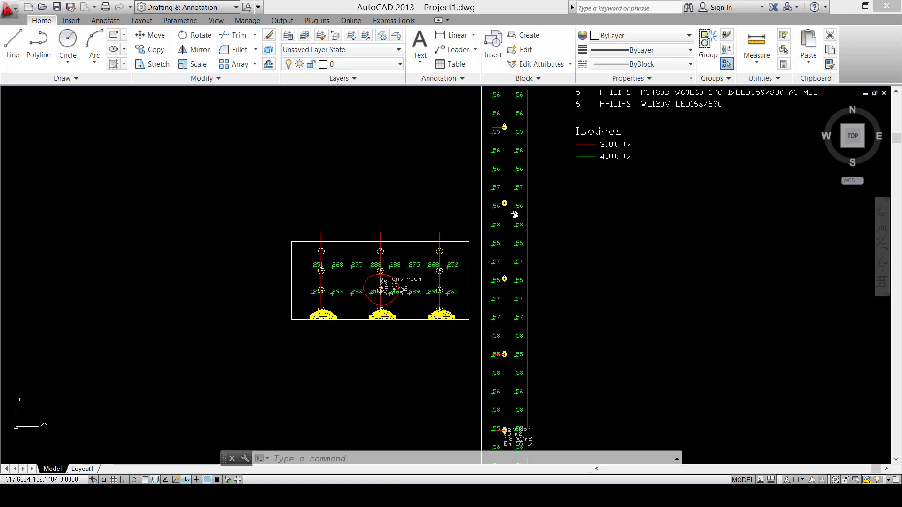
pyautogui.scroll(-5, 515, 214)
pyautogui.moveTo(519, 384); pyautogui.dragTo(520, 332, button='middle')
pyautogui.scroll(3, 520, 332)
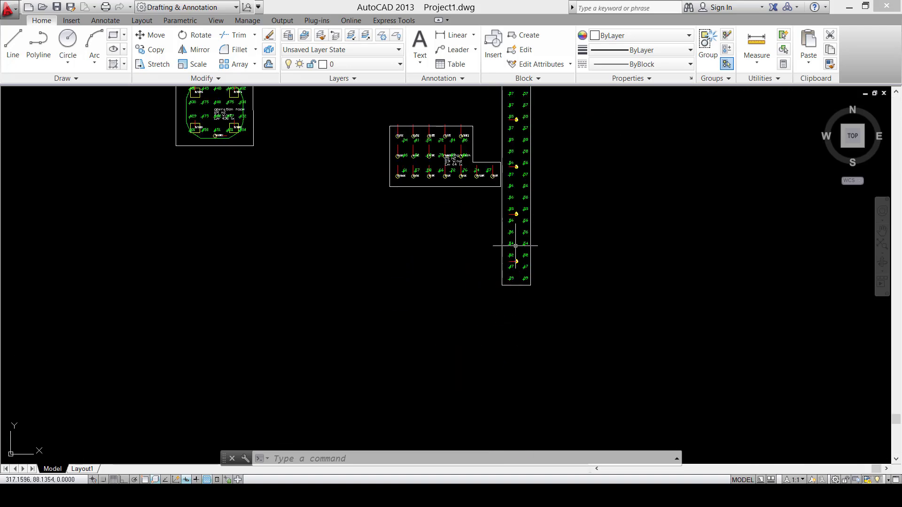
pyautogui.scroll(3, 515, 245)
# Examine the patient room's luminaires, illuminance values and room summary text.
pyautogui.scroll(-8, 515, 245)
pyautogui.moveTo(516, 226); pyautogui.dragTo(516, 250, button='middle')
pyautogui.moveTo(517, 181)
pyautogui.mouseDown(button='middle')
pyautogui.moveTo(539, 313)
pyautogui.moveTo(604, 257)
pyautogui.mouseUp(button='middle')
pyautogui.scroll(10, 521, 274)
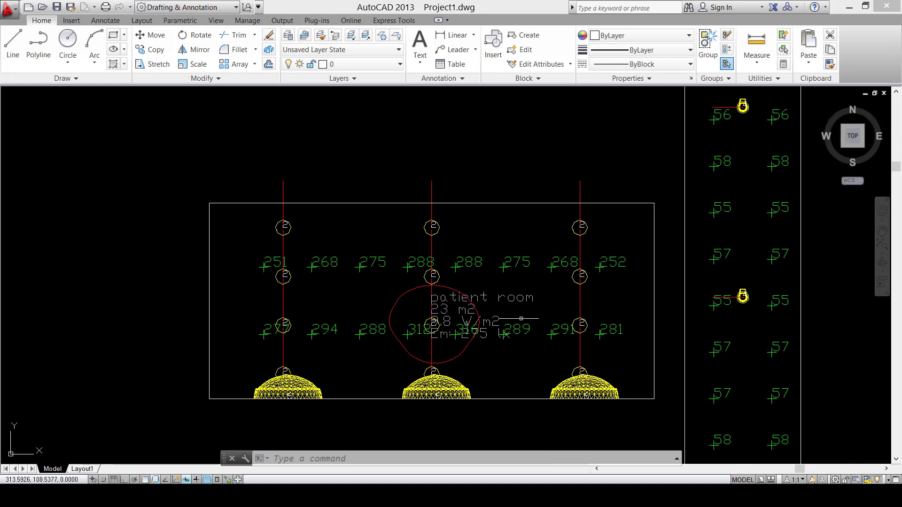
pyautogui.click(484, 298)
pyautogui.scroll(5, 483, 298)
pyautogui.scroll(-5, 517, 298)
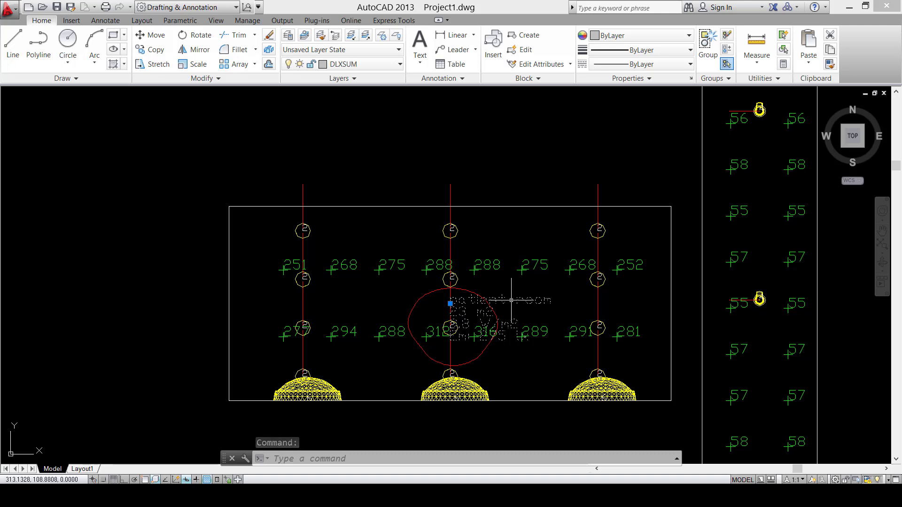
pyautogui.press('Escape')
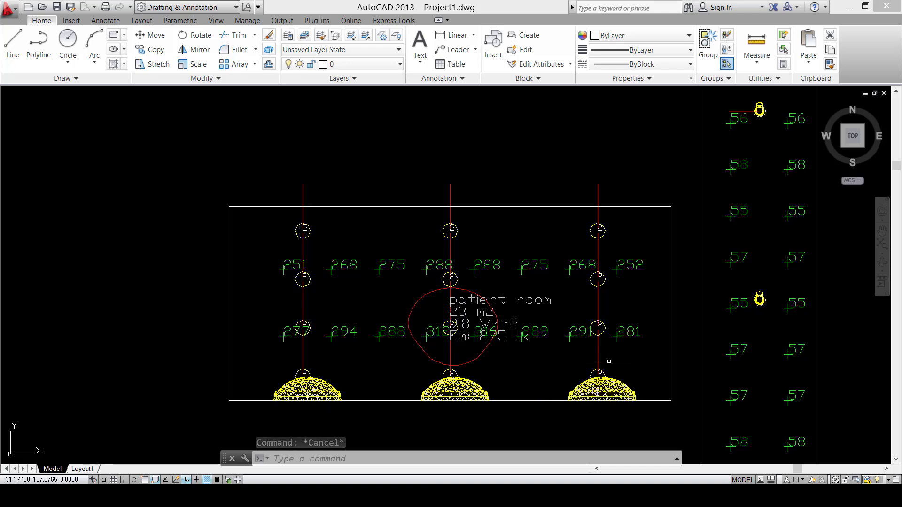
# Examine the meeting room's luminaires, dimming labels and illuminance values, and pick out its room summary text.
pyautogui.scroll(-12, 552, 249)
pyautogui.moveTo(551, 275)
pyautogui.mouseDown(button='middle')
pyautogui.moveTo(553, 223)
pyautogui.moveTo(525, 266)
pyautogui.moveTo(549, 221)
pyautogui.mouseUp(button='middle')
pyautogui.scroll(4, 552, 263)
pyautogui.scroll(5, 526, 267)
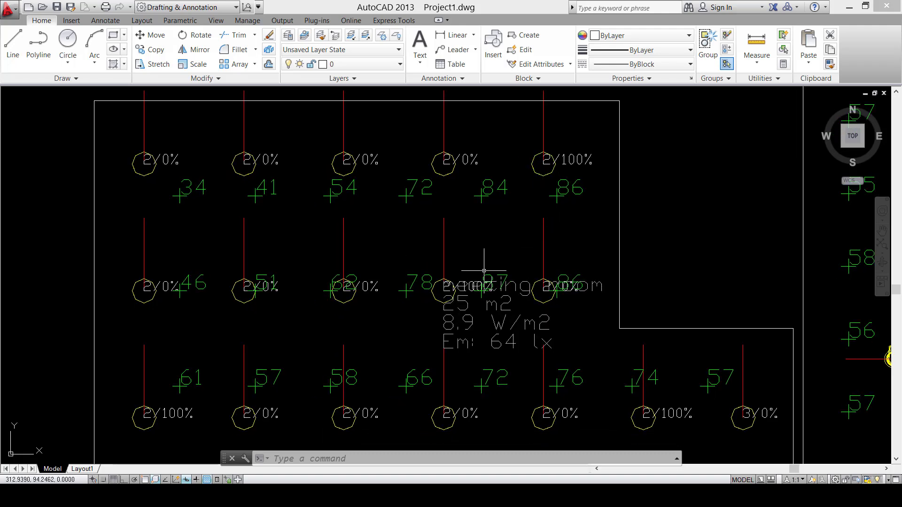
pyautogui.click(521, 288)
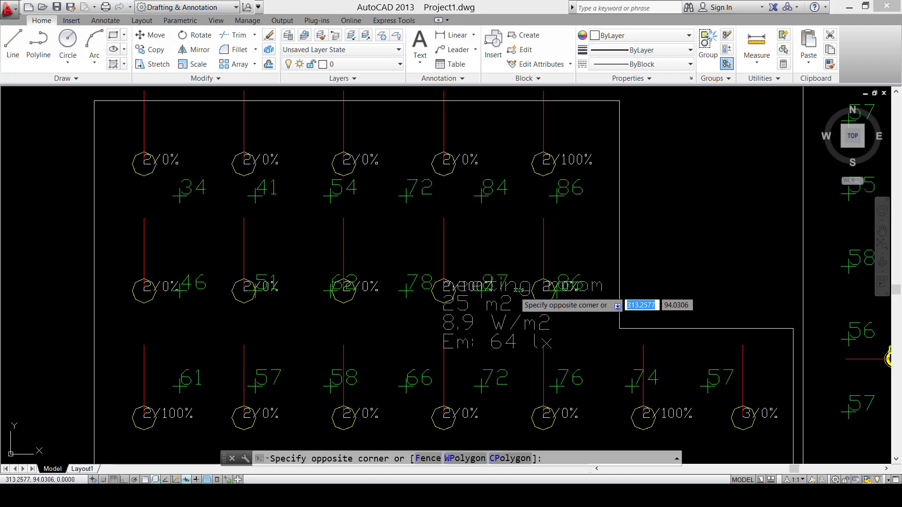
pyautogui.click(522, 292)
pyautogui.scroll(-4, 523, 294)
pyautogui.scroll(-4, 516, 295)
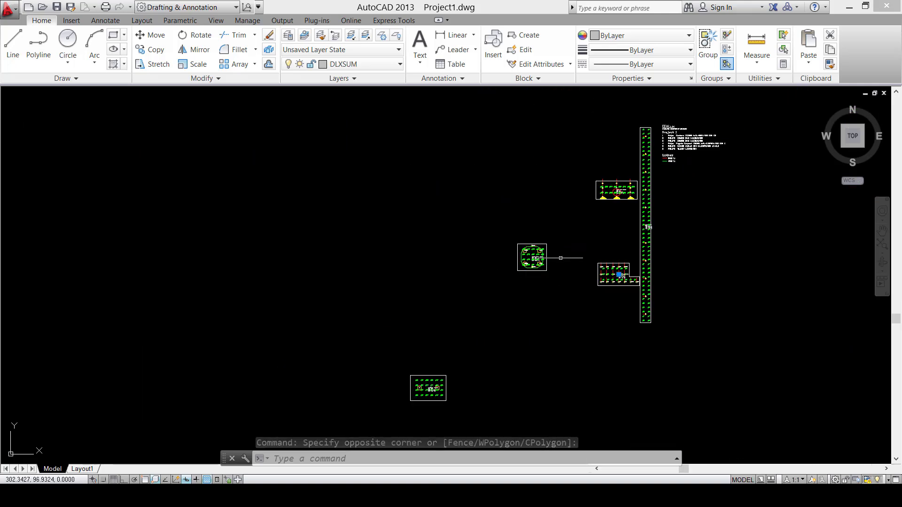
# Examine the operation room's luminaires, isoline, illuminance values and room summary text.
pyautogui.scroll(2, 578, 256)
pyautogui.scroll(4, 467, 243)
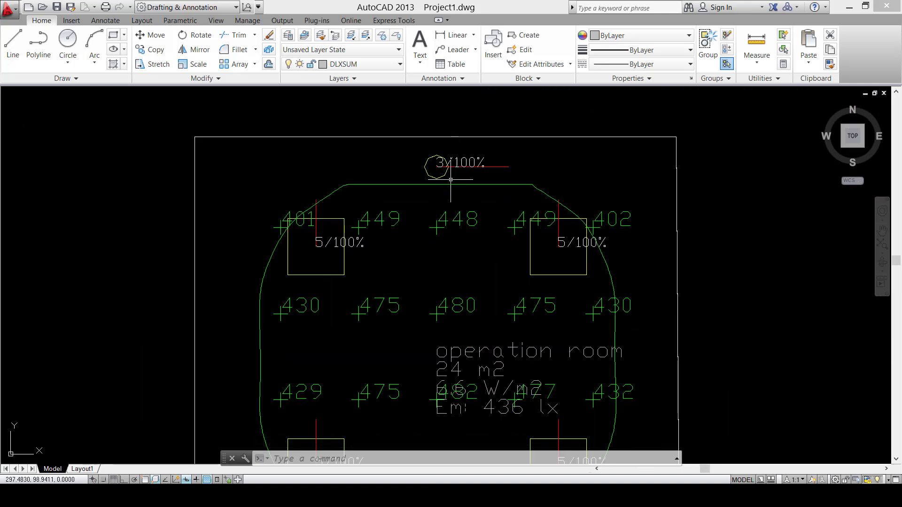
pyautogui.press('Escape')
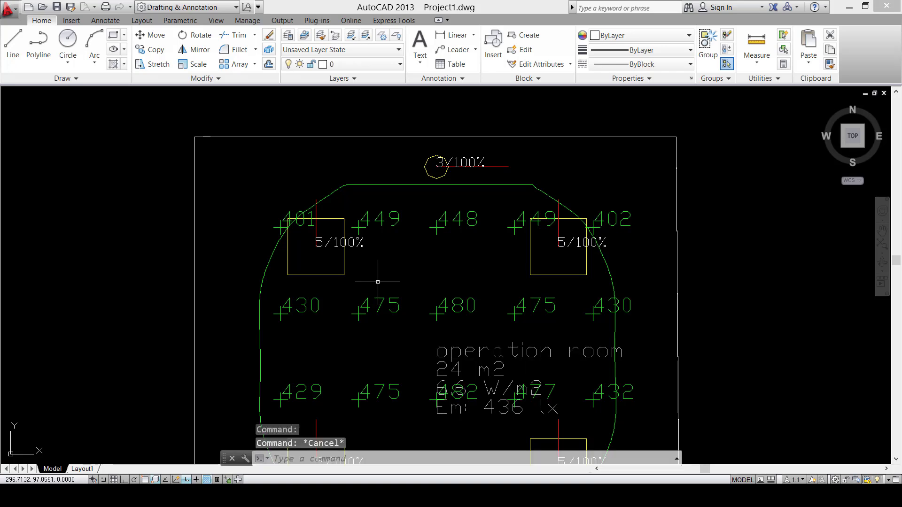
pyautogui.moveTo(367, 312); pyautogui.dragTo(418, 246, button='middle')
pyautogui.scroll(-4, 516, 211)
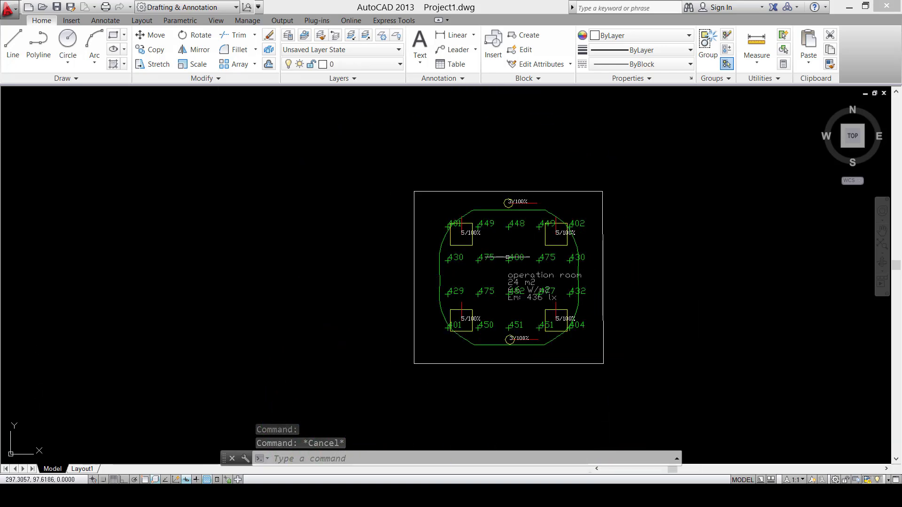
pyautogui.scroll(2, 510, 163)
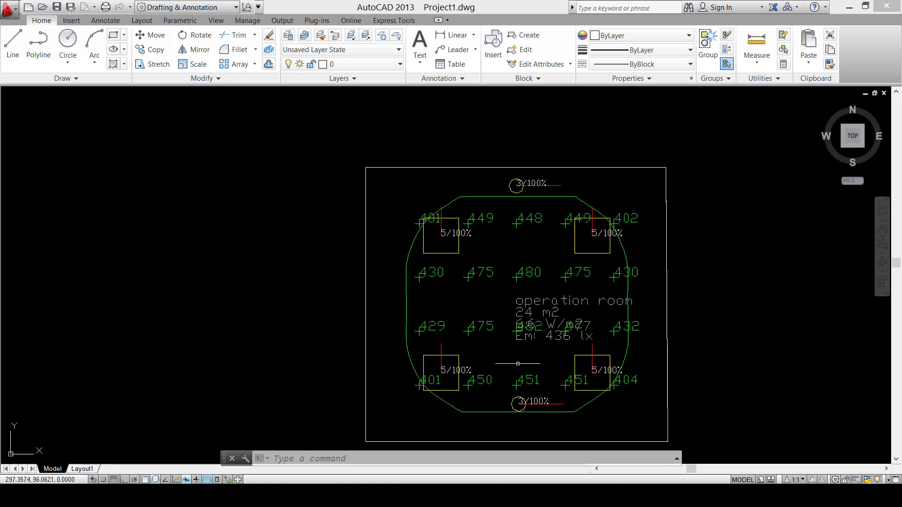
# Examine the waiting room's illuminance values and summary text, and check one of its square luminaires by selecting it.
pyautogui.scroll(-8, 540, 338)
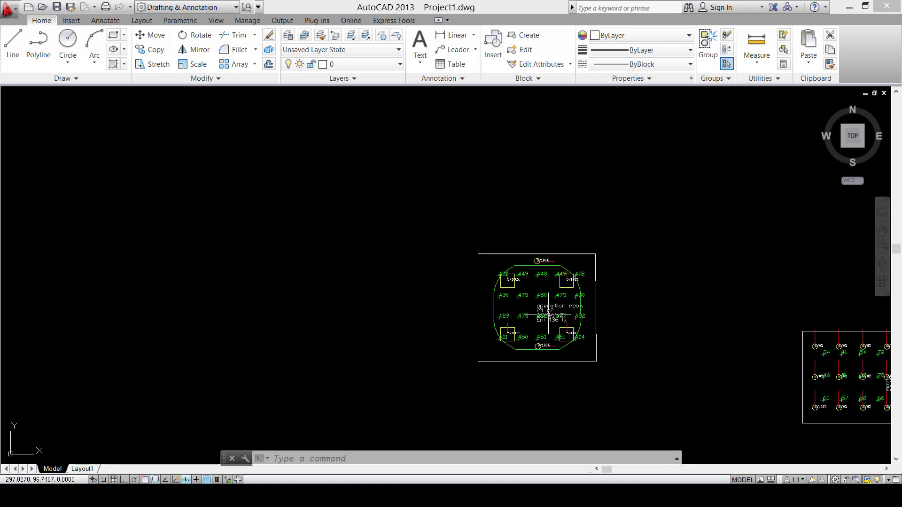
pyautogui.moveTo(531, 350); pyautogui.dragTo(592, 171, button='middle')
pyautogui.scroll(15, 502, 296)
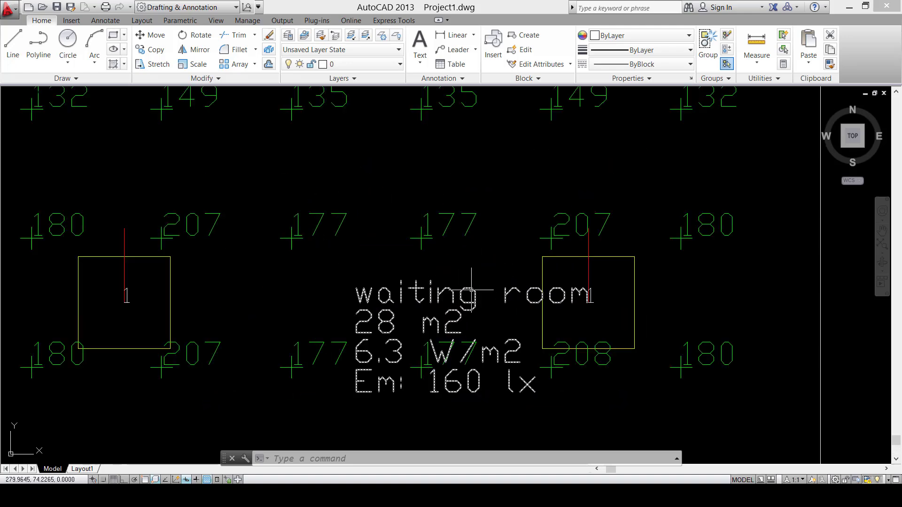
pyautogui.scroll(-6, 508, 261)
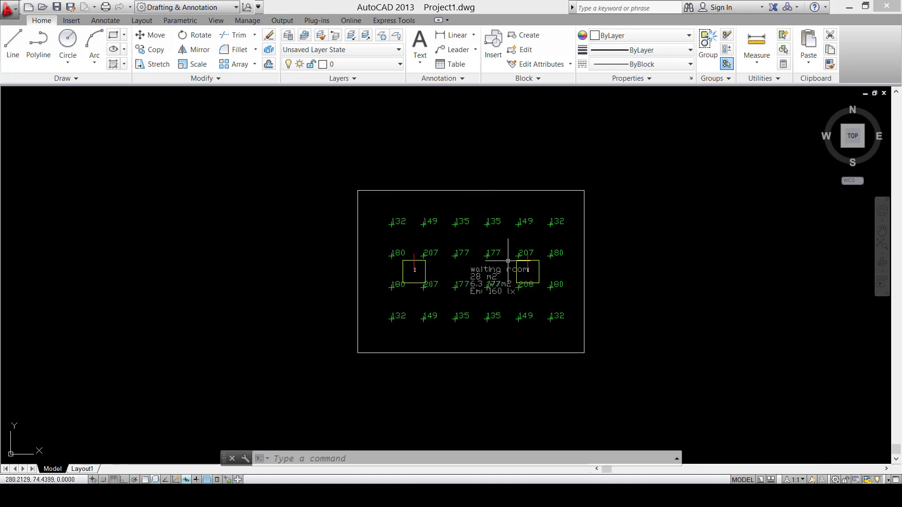
pyautogui.click(538, 263)
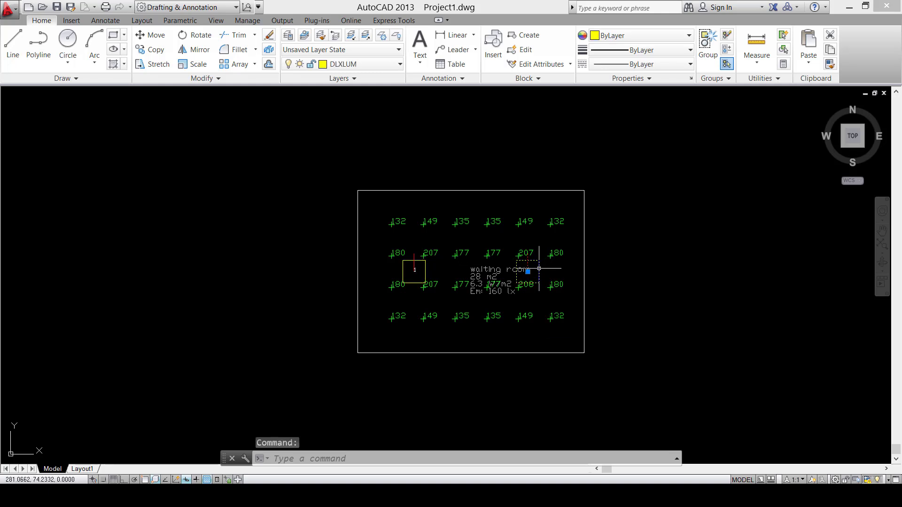
pyautogui.press('Escape')
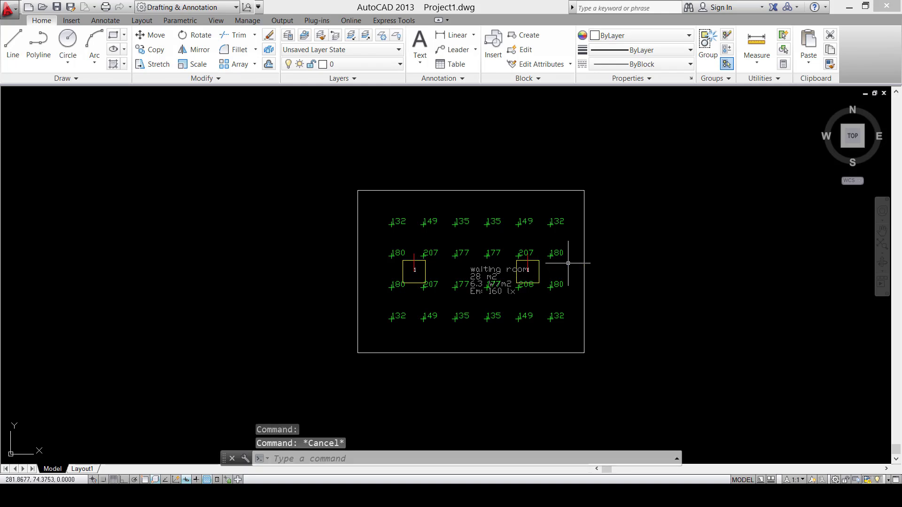
# Review the overall arrangement of all five exported rooms in the drawing.
pyautogui.scroll(-10, 569, 263)
pyautogui.moveTo(630, 246); pyautogui.dragTo(457, 377, button='middle')
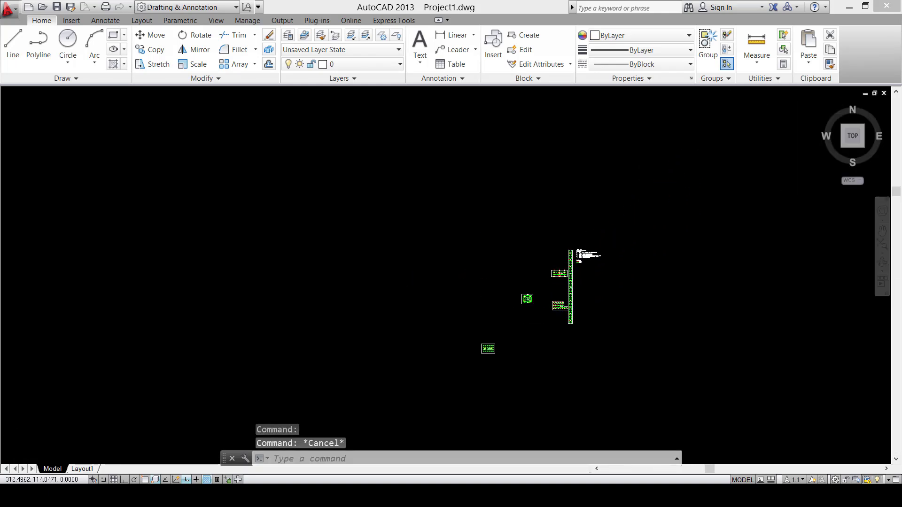
pyautogui.scroll(5, 563, 263)
pyautogui.moveTo(570, 263); pyautogui.dragTo(616, 138, button='middle')
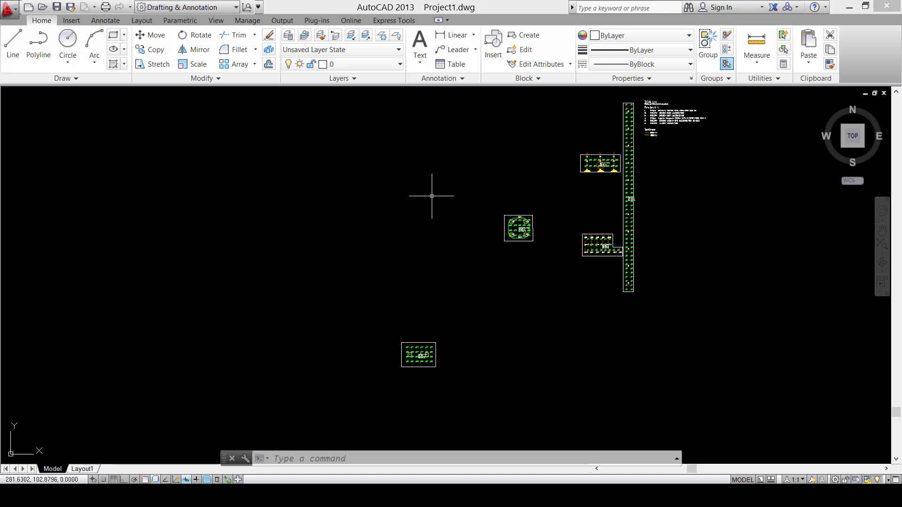
pyautogui.doubleClick(675, 314)
pyautogui.moveTo(711, 269); pyautogui.dragTo(705, 323, button='middle')
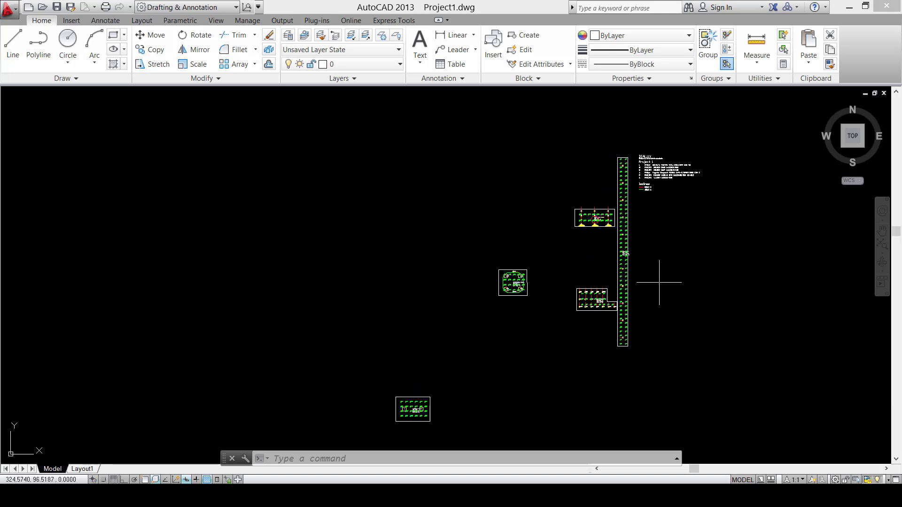
# Select the corridor's illuminance values to check which points they cover, and clear the selection.
pyautogui.scroll(2, 663, 231)
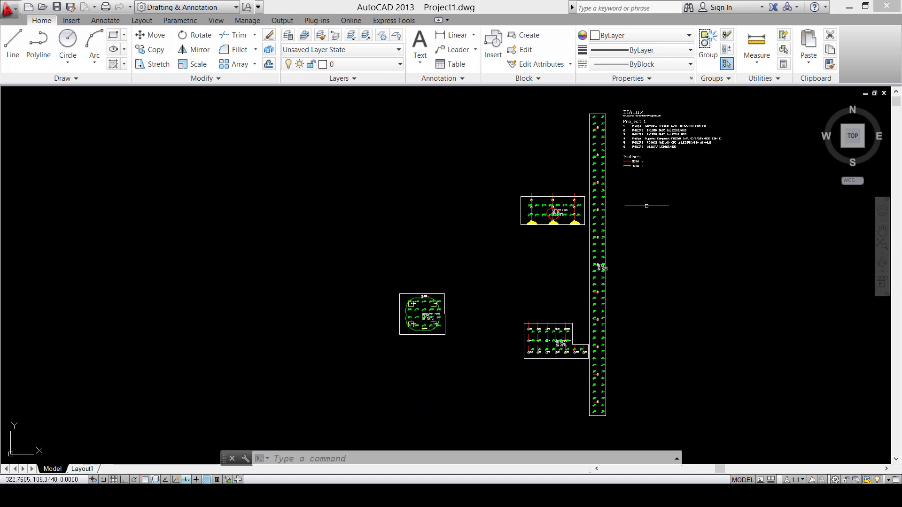
pyautogui.scroll(4, 649, 198)
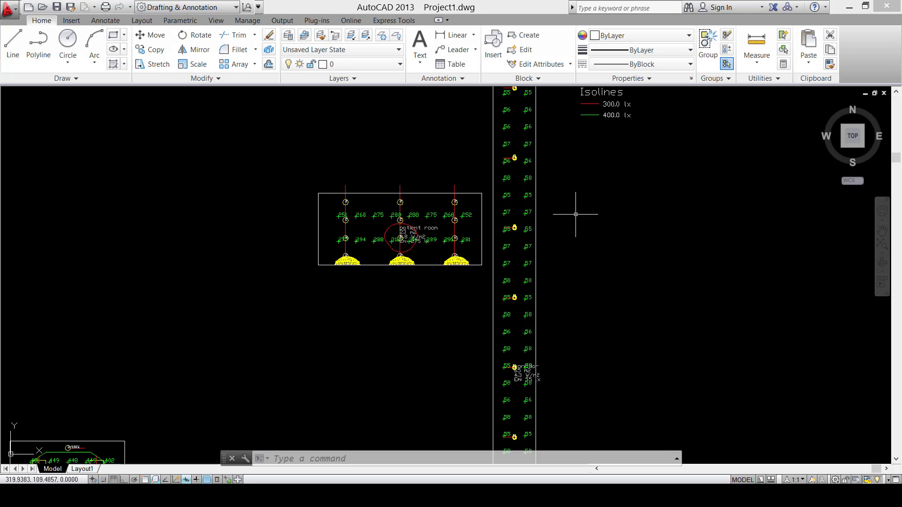
pyautogui.scroll(4, 575, 214)
pyautogui.moveTo(575, 214); pyautogui.dragTo(695, 262, button='middle')
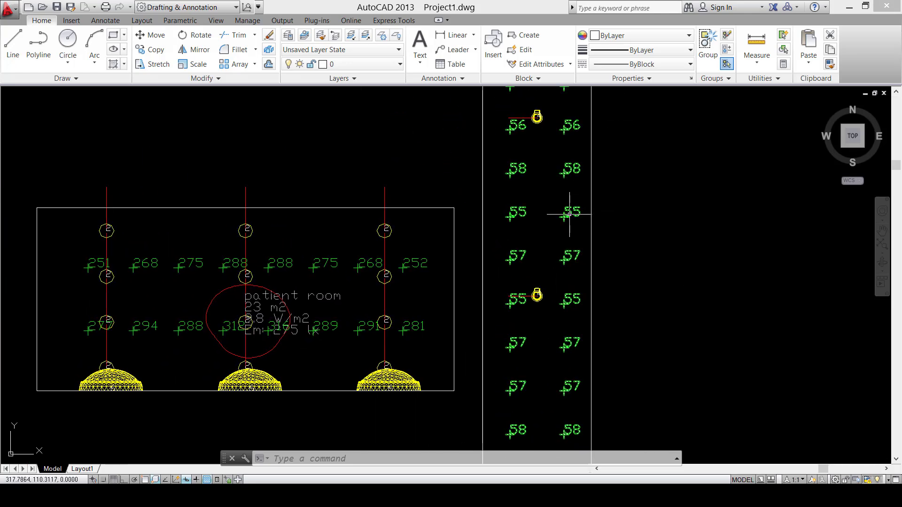
pyautogui.click(570, 214)
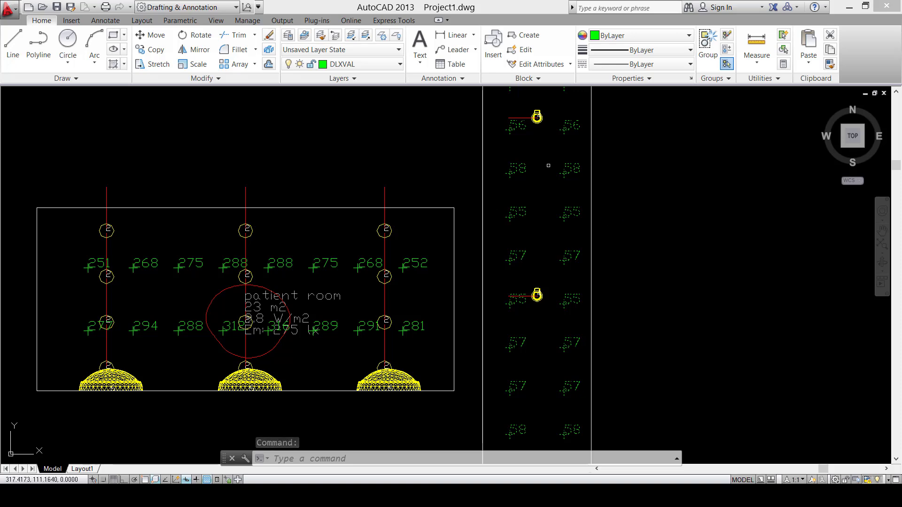
pyautogui.scroll(-4, 559, 207)
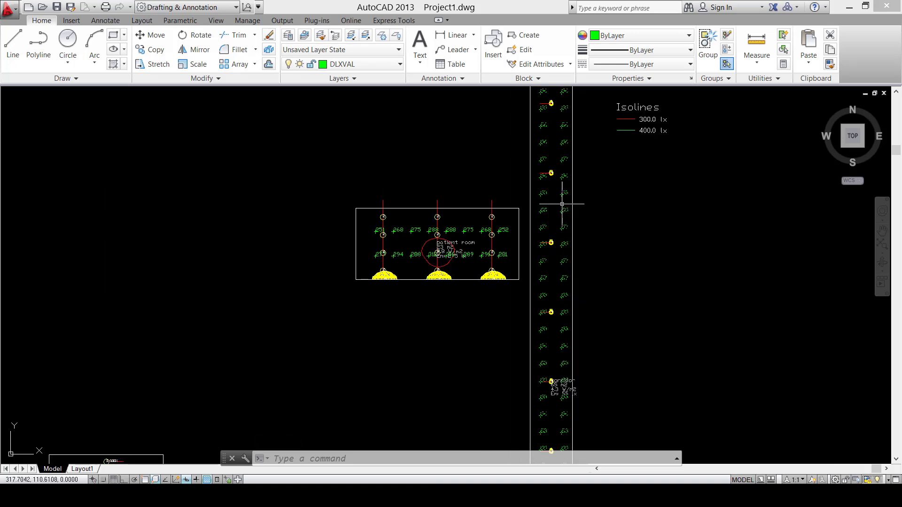
pyautogui.press('Escape')
pyautogui.scroll(2, 551, 162)
pyautogui.moveTo(557, 168); pyautogui.dragTo(547, 234, button='middle')
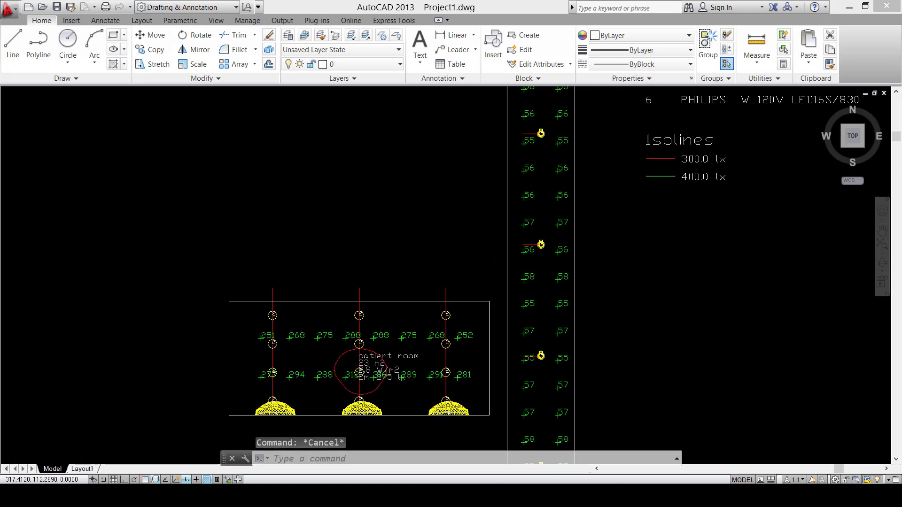
pyautogui.click(560, 194)
pyautogui.scroll(-5, 547, 209)
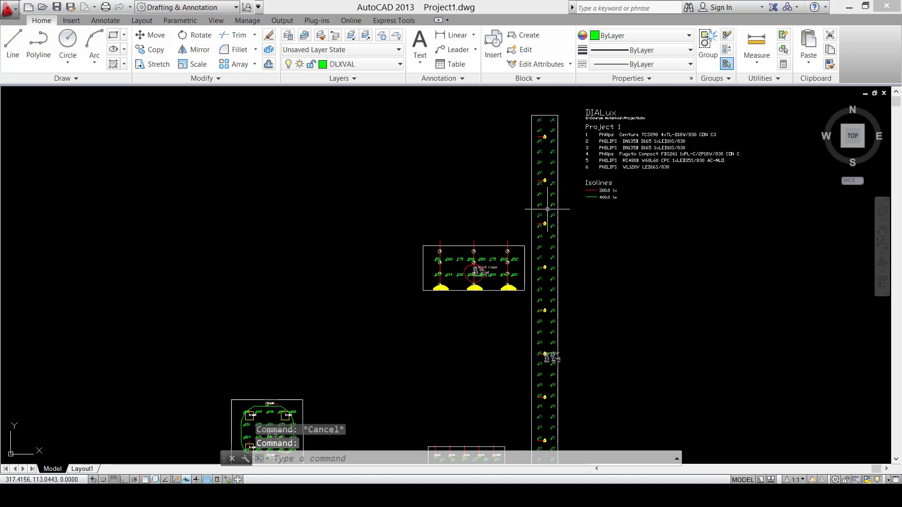
pyautogui.scroll(9, 550, 207)
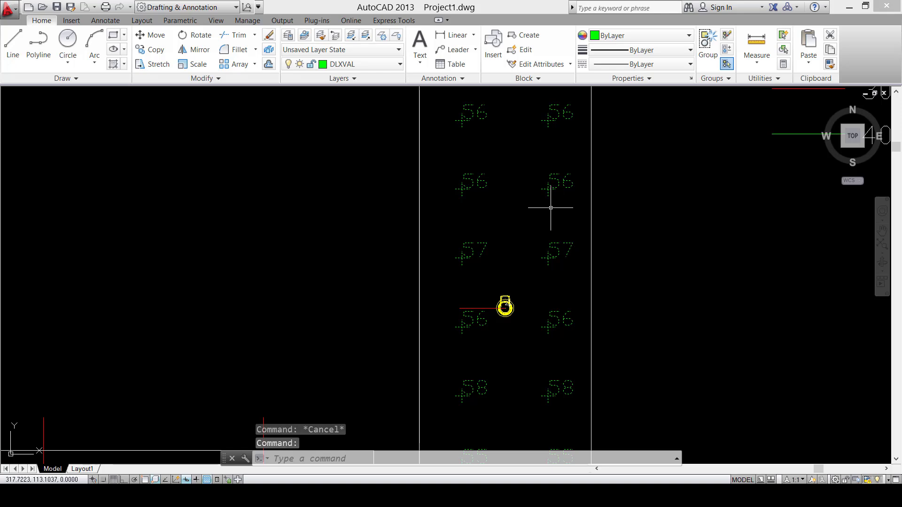
pyautogui.press('Escape')
pyautogui.scroll(-5, 554, 262)
# Inspect the patient room's summary text where it overlaps the luminaires, isoline and illuminance values.
pyautogui.scroll(4, 554, 282)
pyautogui.moveTo(555, 292); pyautogui.dragTo(577, 262, button='middle')
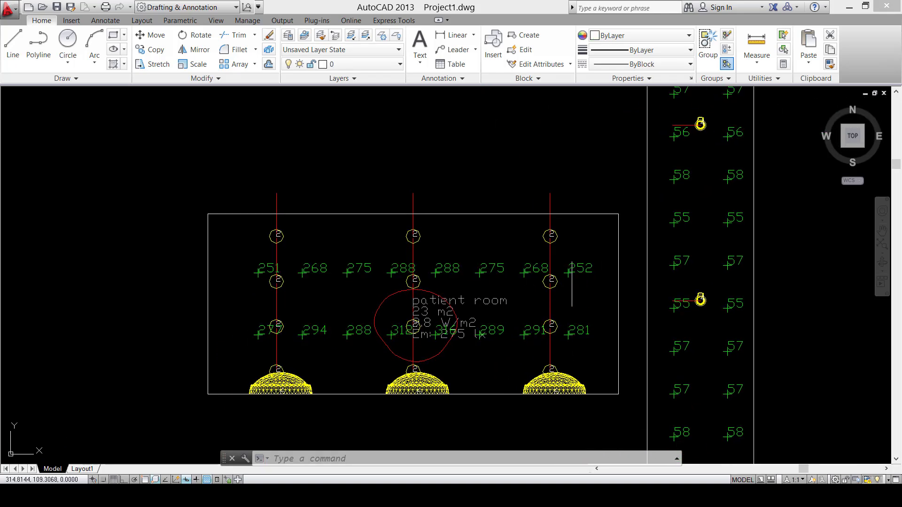
pyautogui.moveTo(549, 282); pyautogui.dragTo(617, 247, button='middle')
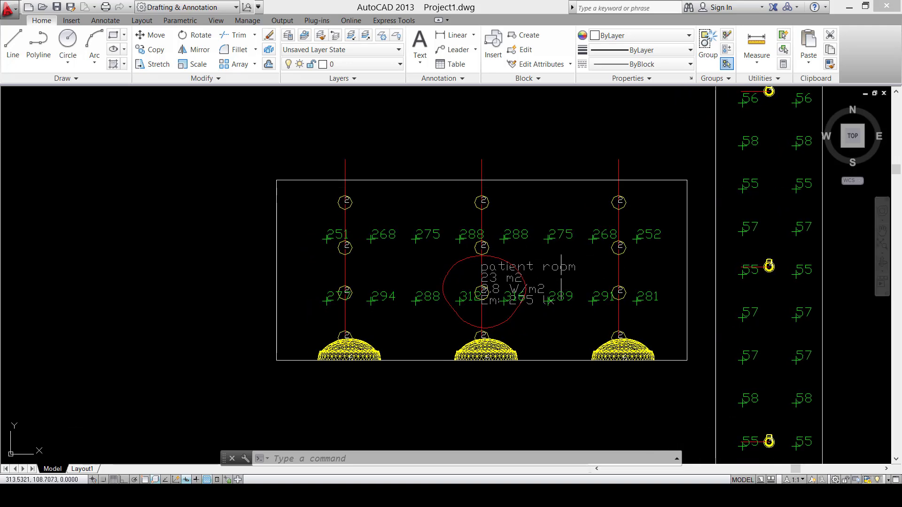
pyautogui.scroll(3, 561, 275)
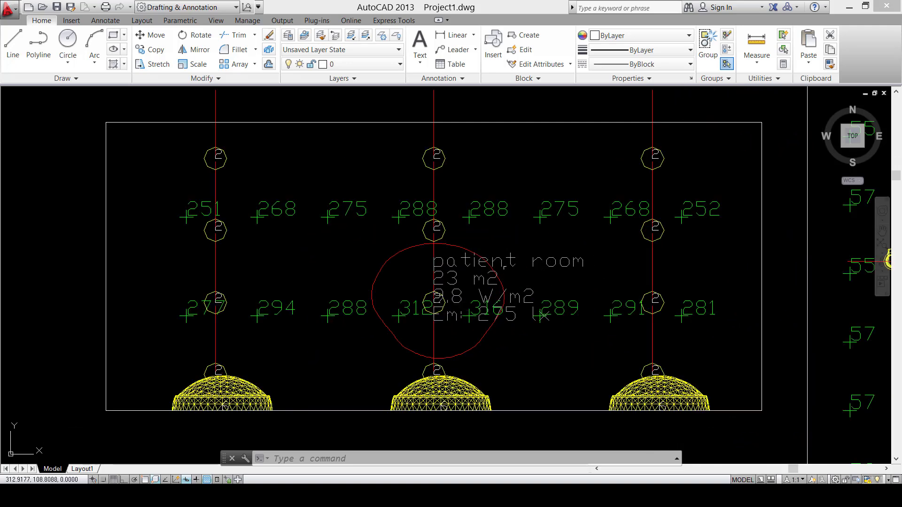
pyautogui.scroll(4, 471, 281)
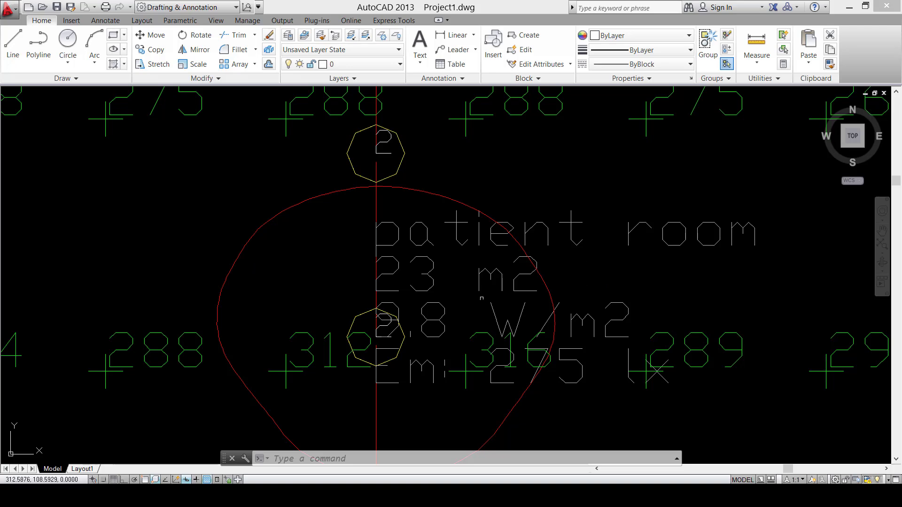
pyautogui.click(564, 318)
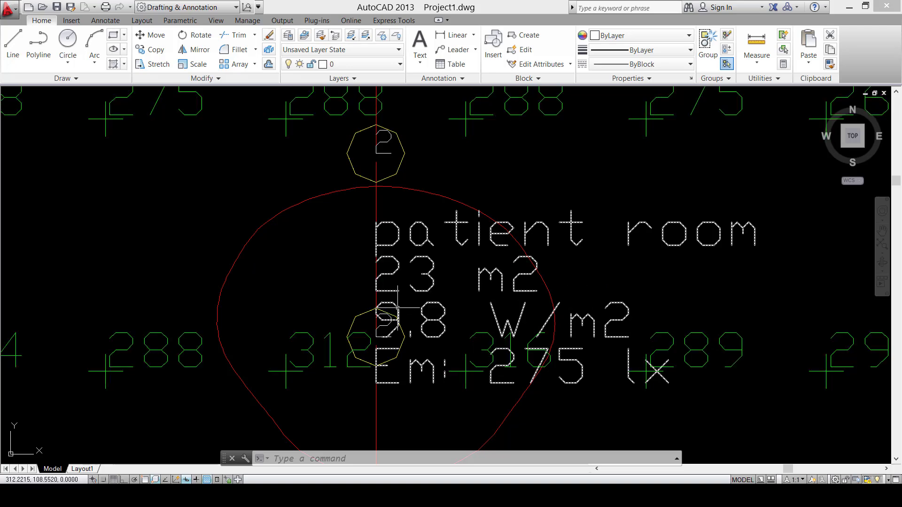
pyautogui.scroll(-3, 582, 324)
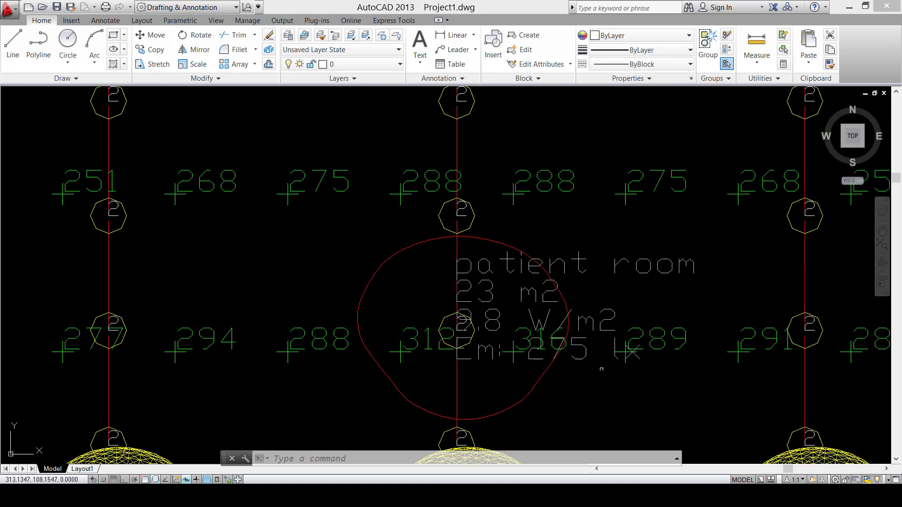
pyautogui.scroll(5, 576, 344)
pyautogui.scroll(-10, 576, 344)
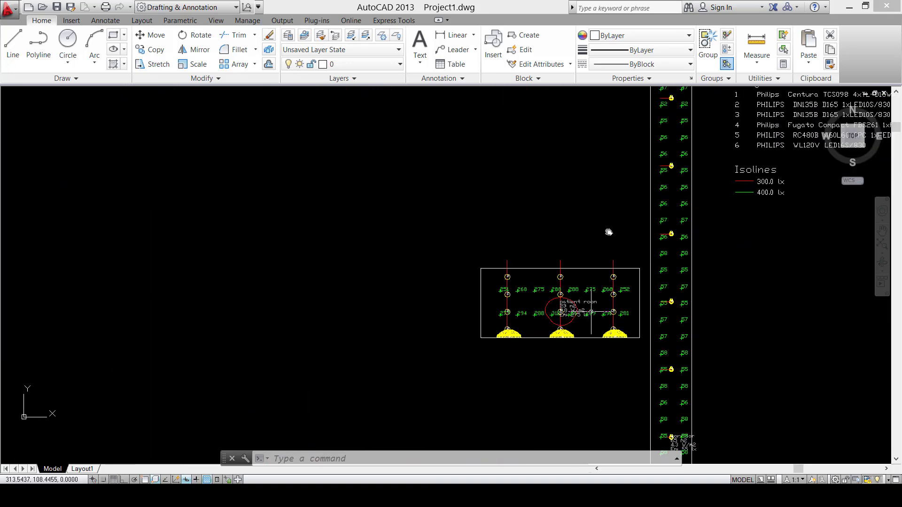
# Inspect the meeting room's summary text where it overlaps the luminaire labels and illuminance values.
pyautogui.moveTo(627, 246); pyautogui.dragTo(640, 161, button='middle')
pyautogui.moveTo(638, 313); pyautogui.dragTo(641, 215, button='middle')
pyautogui.scroll(2, 615, 277)
pyautogui.scroll(4, 606, 288)
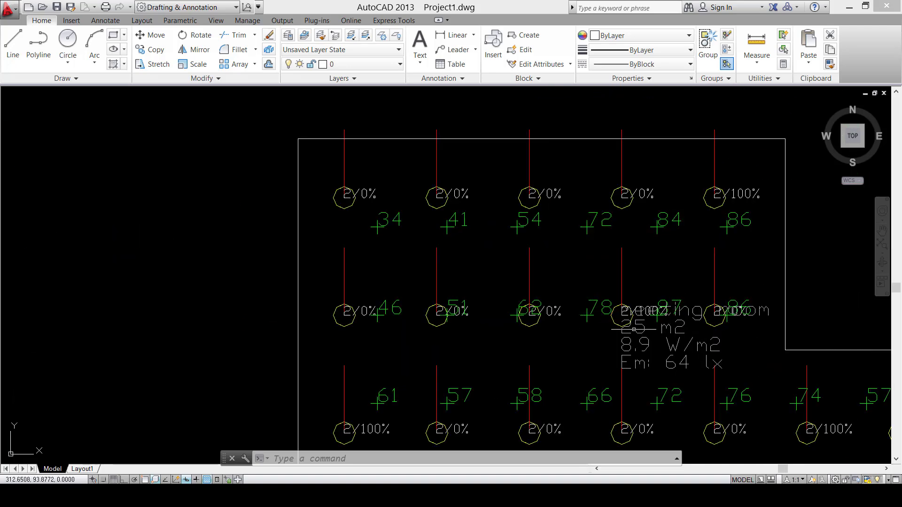
pyautogui.scroll(-10, 633, 329)
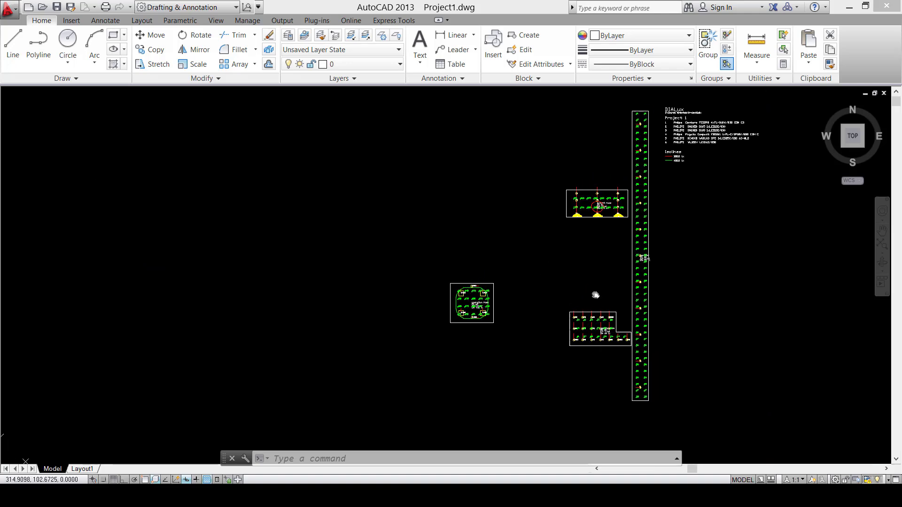
# Delete the block of illuminance values from the corridor, keeping its luminaires.
pyautogui.scroll(5, 648, 274)
pyautogui.scroll(2, 560, 227)
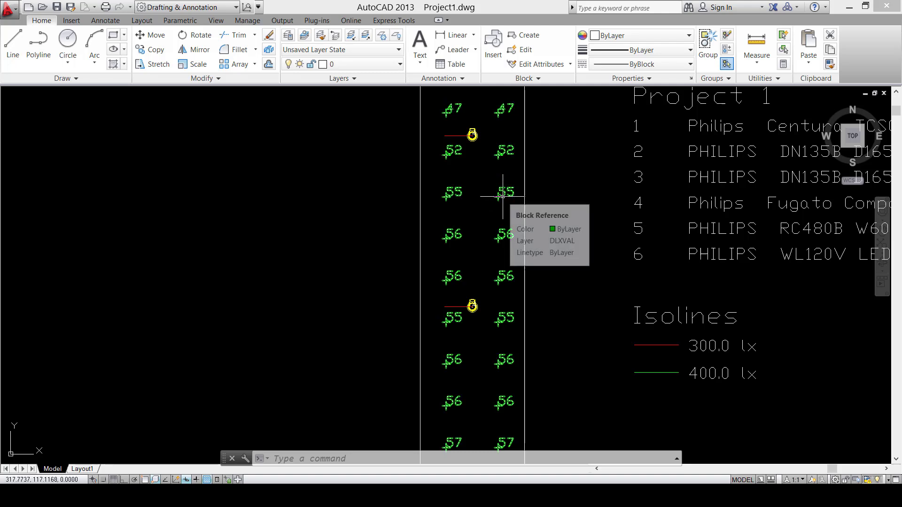
pyautogui.click(503, 196)
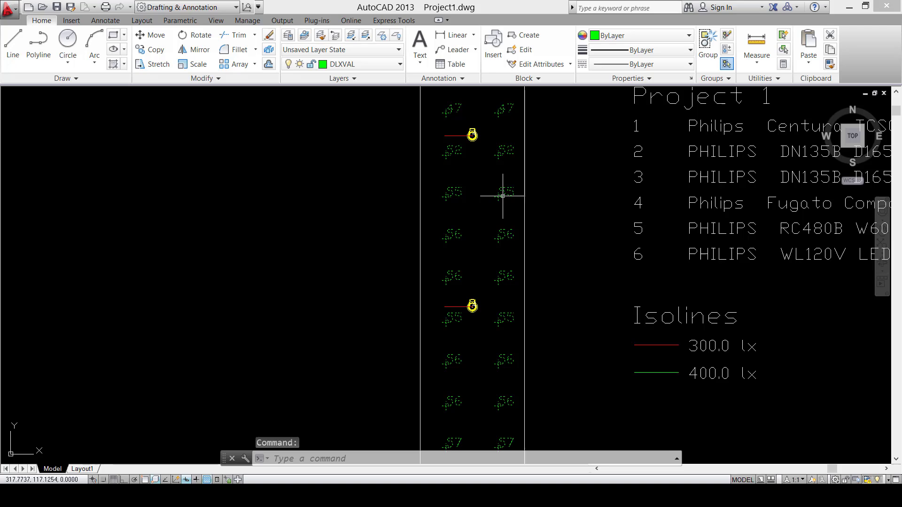
pyautogui.press('Delete')
pyautogui.scroll(-4, 499, 191)
pyautogui.moveTo(507, 222); pyautogui.dragTo(520, 175, button='middle')
pyautogui.scroll(4, 485, 305)
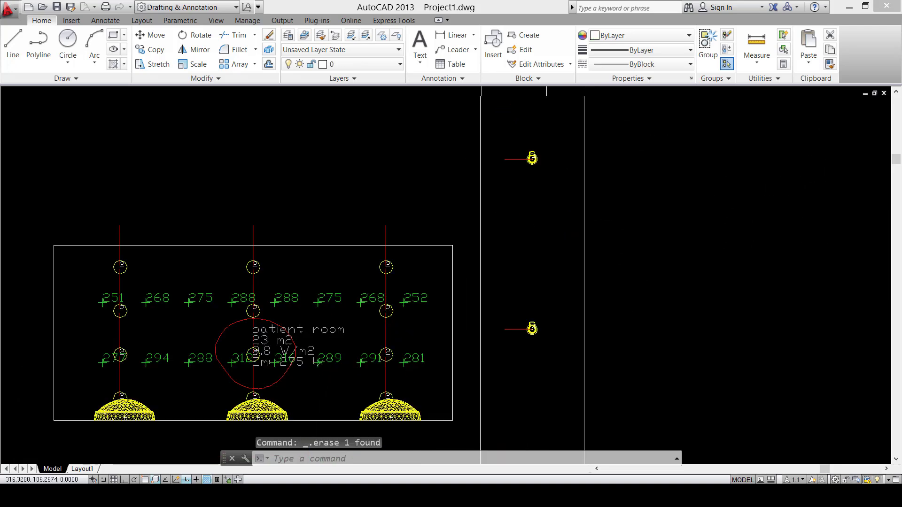
# Delete the patient room's illuminance values and the corridor's summary text, keeping the luminaires in both rooms.
pyautogui.click(422, 300)
pyautogui.press('Delete')
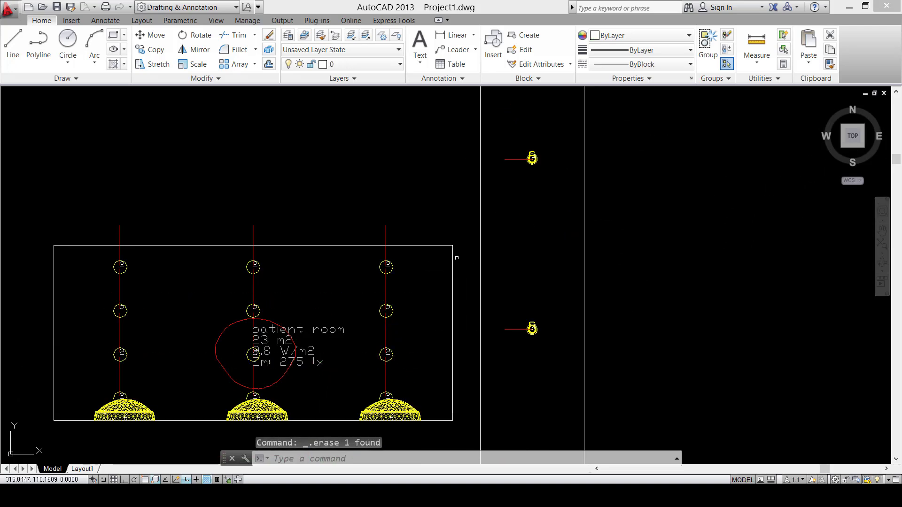
pyautogui.scroll(-4, 465, 250)
pyautogui.moveTo(499, 236); pyautogui.dragTo(506, 116, button='middle')
pyautogui.scroll(2, 530, 351)
pyautogui.scroll(5, 502, 313)
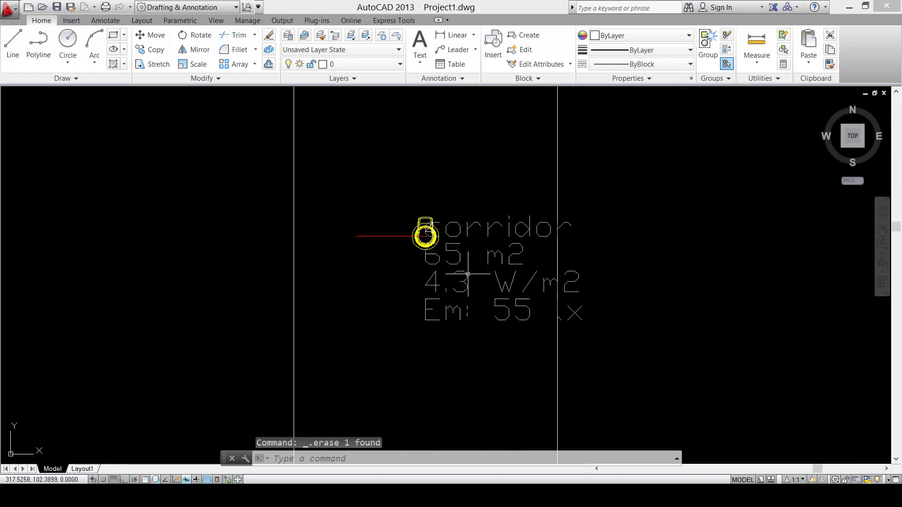
pyautogui.click(466, 230)
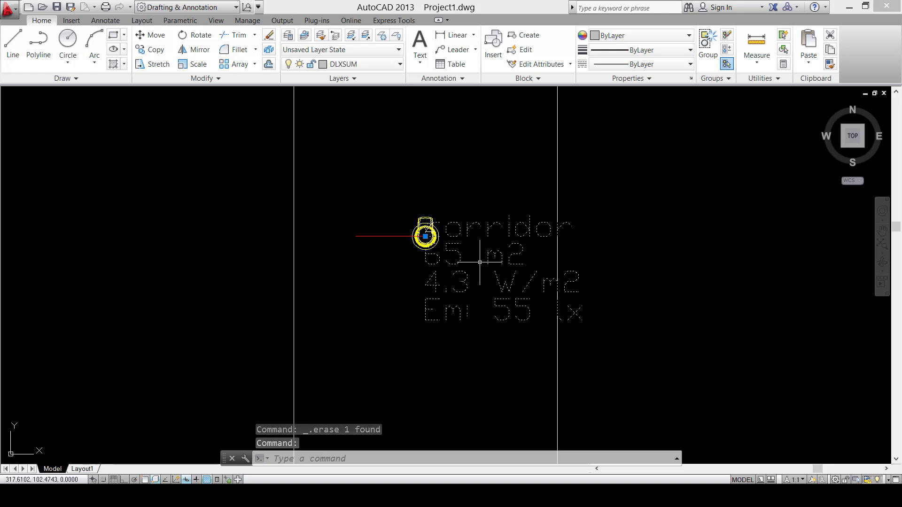
pyautogui.press('Delete')
# Delete the patient room's summary text and the red isoline around it.
pyautogui.scroll(-3, 479, 258)
pyautogui.scroll(-5, 451, 285)
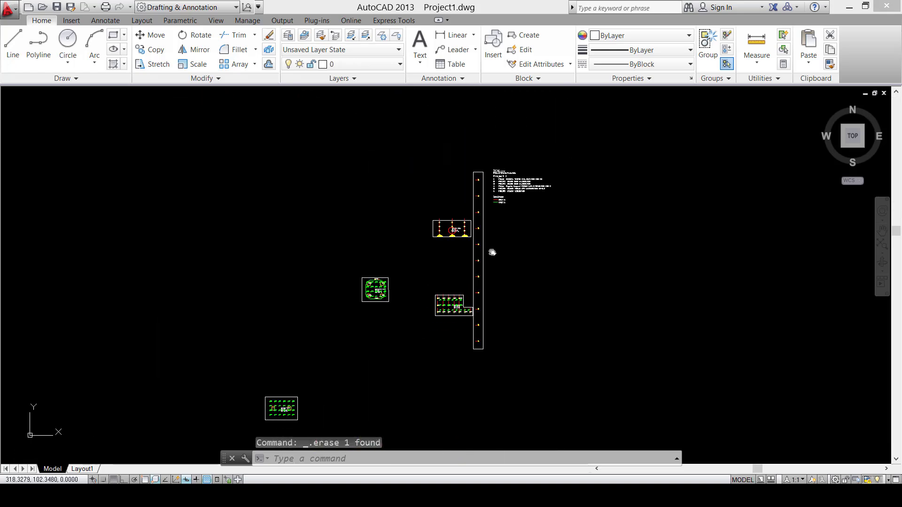
pyautogui.scroll(10, 456, 218)
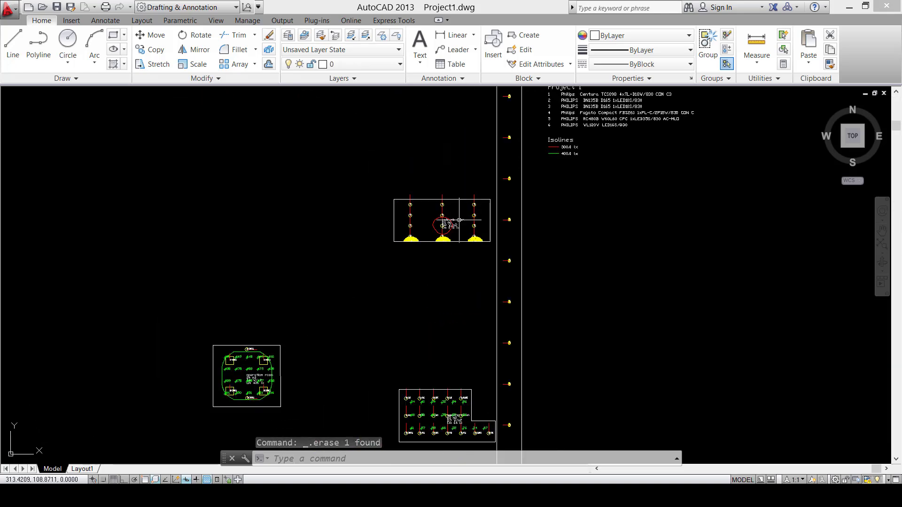
pyautogui.click(481, 209)
pyautogui.click(378, 292)
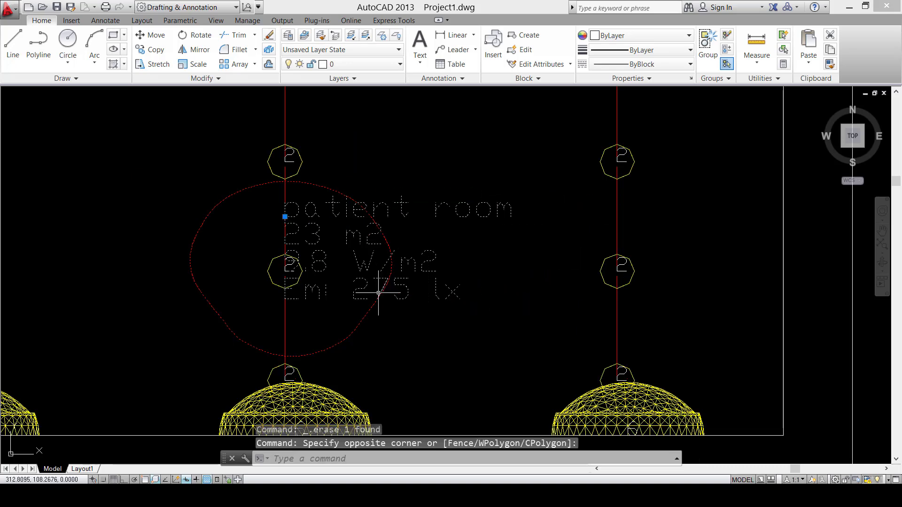
pyautogui.press('Delete')
# Delete the meeting room's illuminance values, and its summary text together with the luminaire overlapping the room name.
pyautogui.scroll(-10, 381, 292)
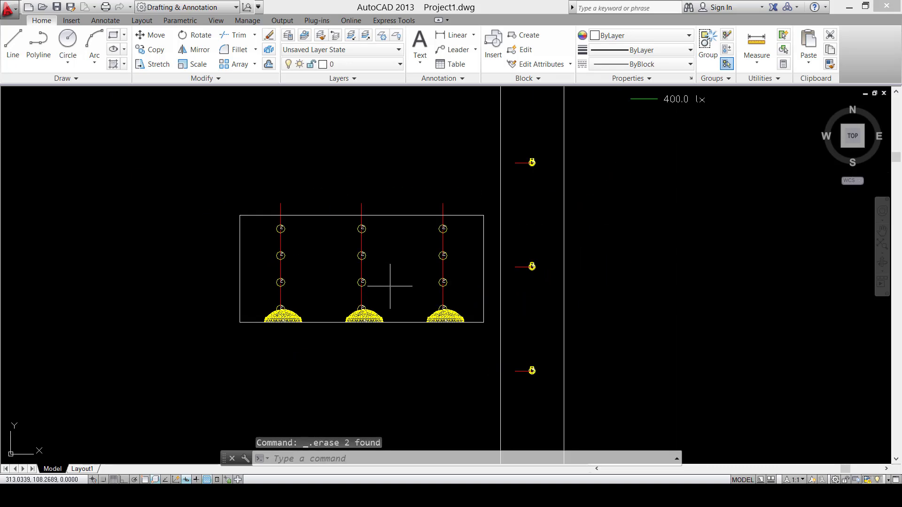
pyautogui.scroll(8, 492, 312)
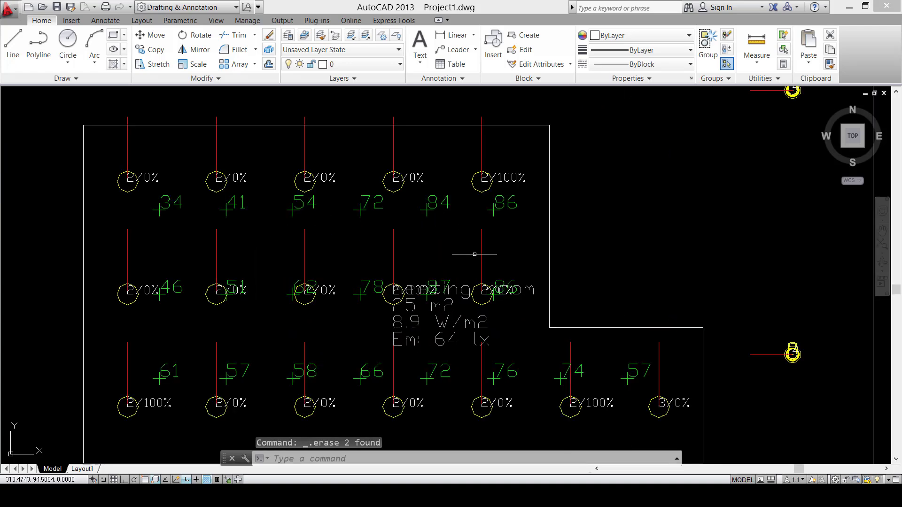
pyautogui.click(502, 243)
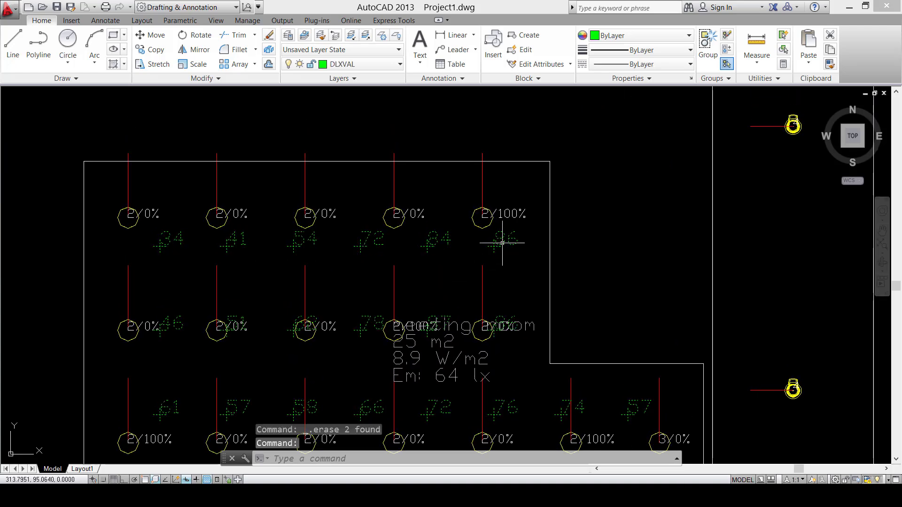
pyautogui.press('Delete')
pyautogui.click(505, 326)
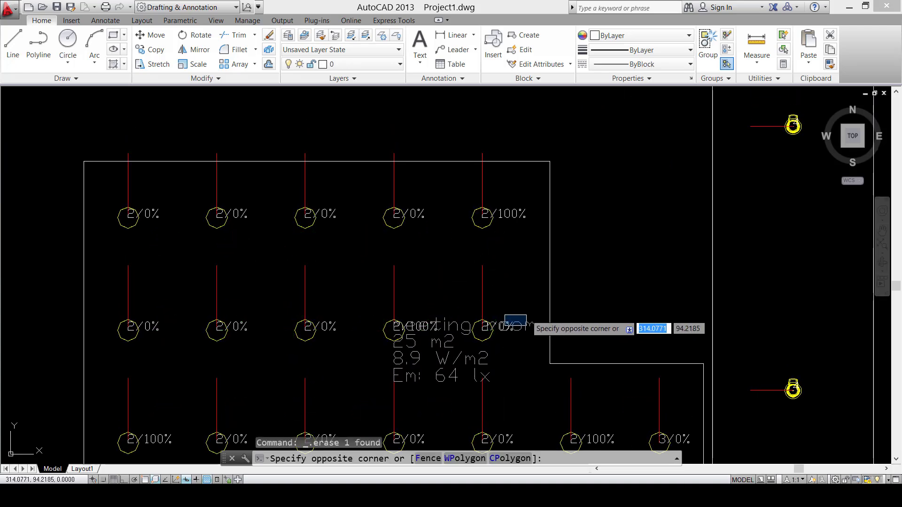
pyautogui.click(527, 314)
pyautogui.click(522, 326)
pyautogui.click(511, 333)
pyautogui.press('Delete')
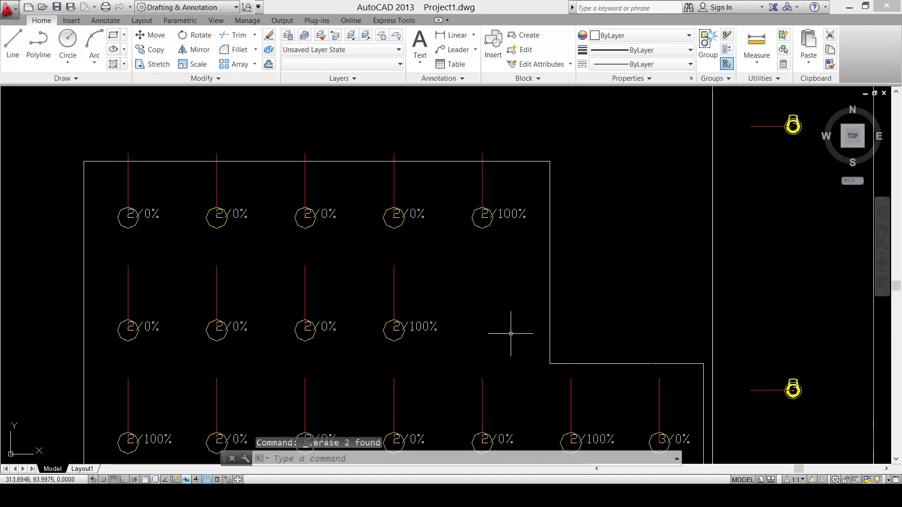
# Try to select all objects similar to the meeting room luminaire labelled 2/100%.
pyautogui.scroll(-4, 539, 263)
pyautogui.scroll(10, 540, 251)
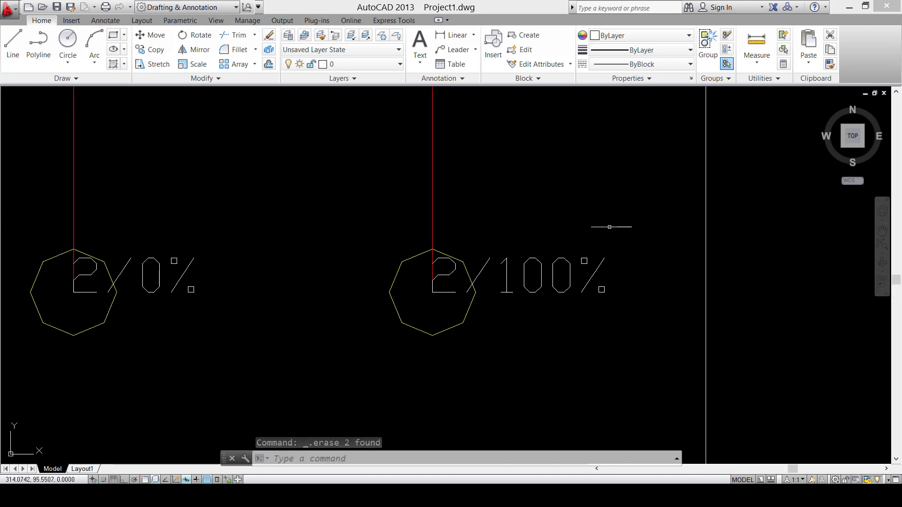
pyautogui.click(617, 231)
pyautogui.click(562, 292)
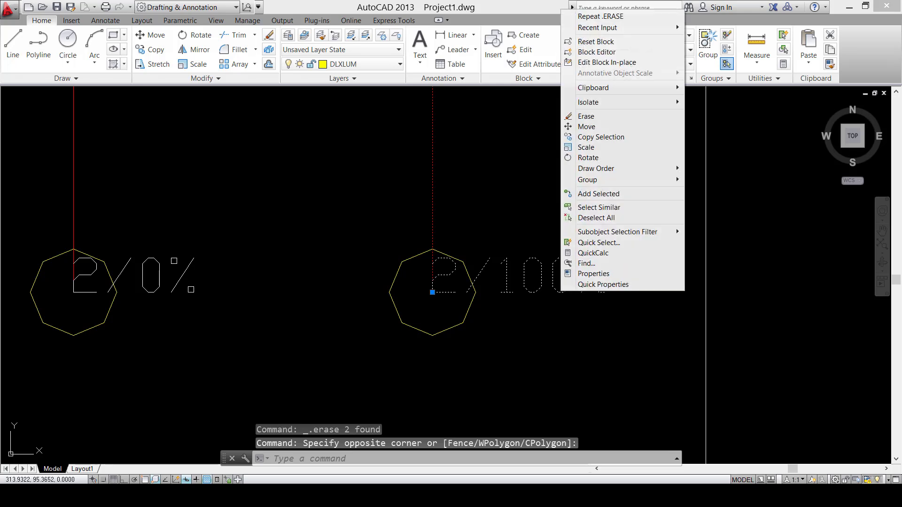
pyautogui.rightClick(561, 291)
pyautogui.click(610, 208)
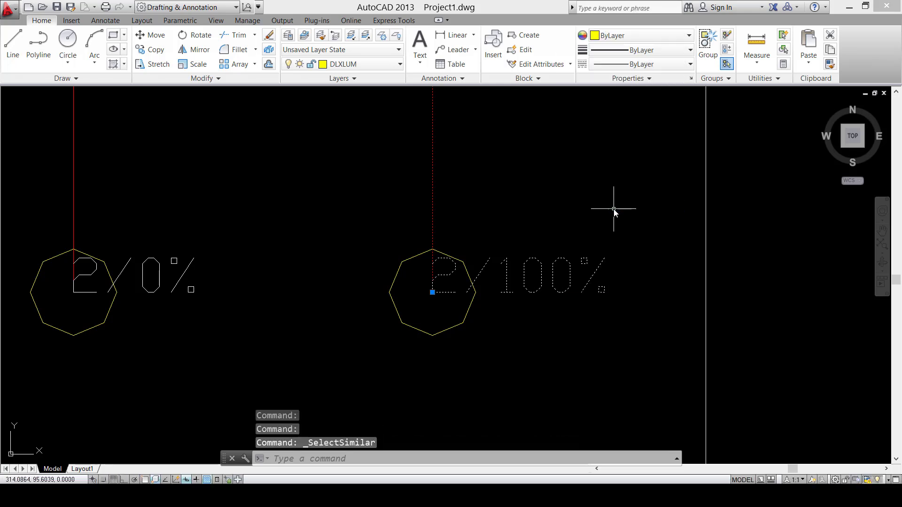
pyautogui.scroll(-10, 514, 275)
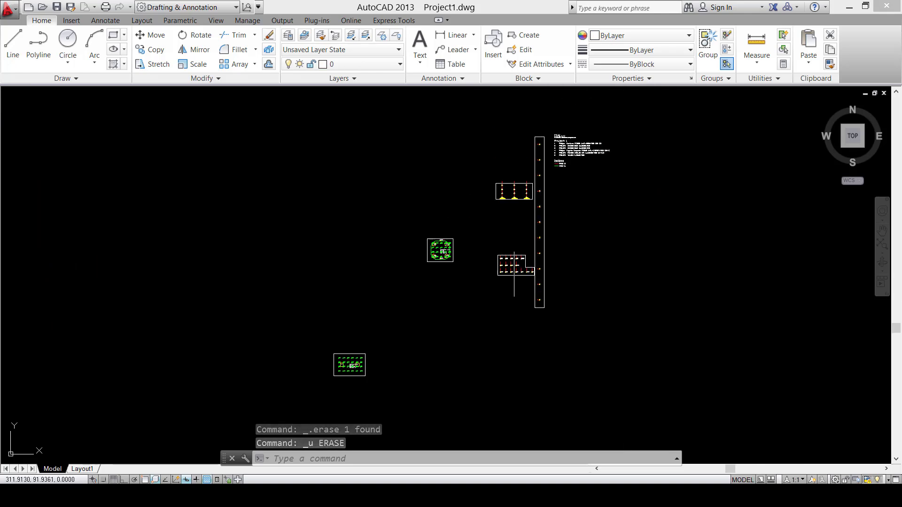
# Delete the operation room's illuminance values, green isoline and summary text, keeping the luminaires.
pyautogui.moveTo(525, 290)
pyautogui.mouseDown(button='middle')
pyautogui.moveTo(551, 278)
pyautogui.moveTo(570, 293)
pyautogui.mouseUp(button='middle')
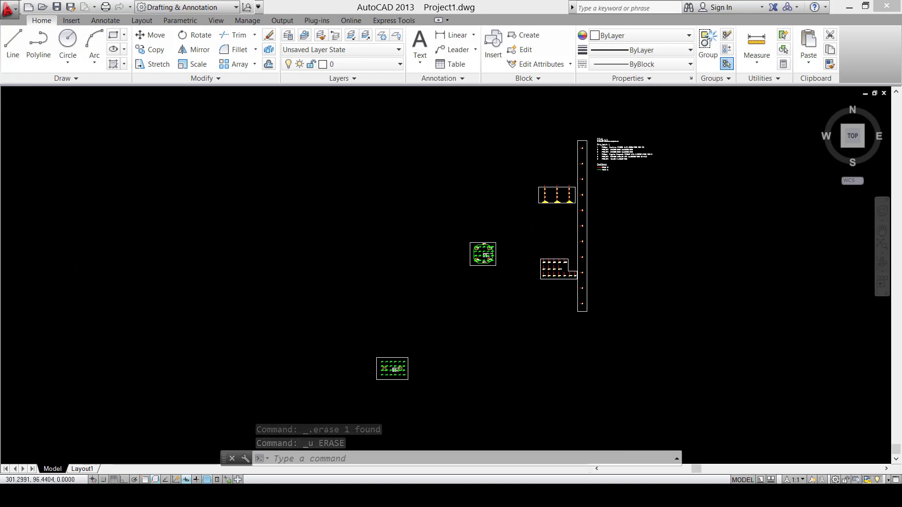
pyautogui.scroll(7, 488, 252)
pyautogui.scroll(3, 490, 236)
pyautogui.click(513, 237)
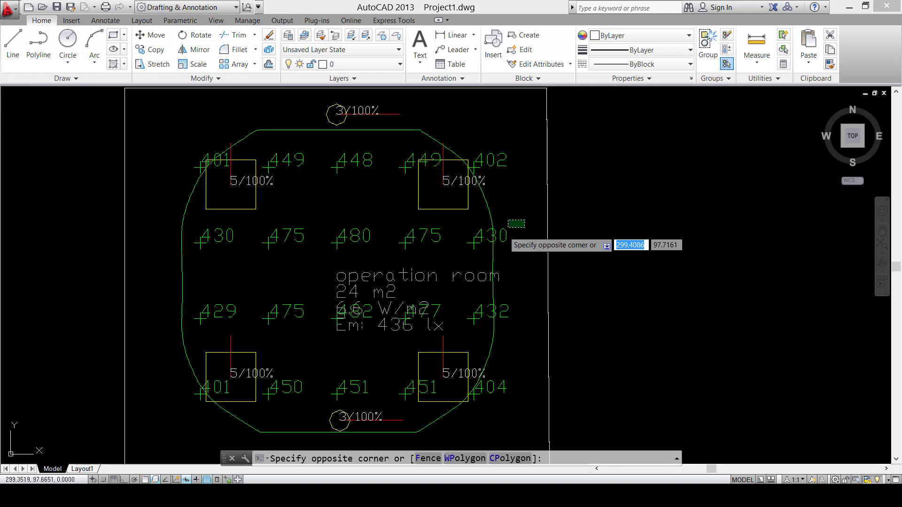
pyautogui.click(479, 259)
pyautogui.press('Delete')
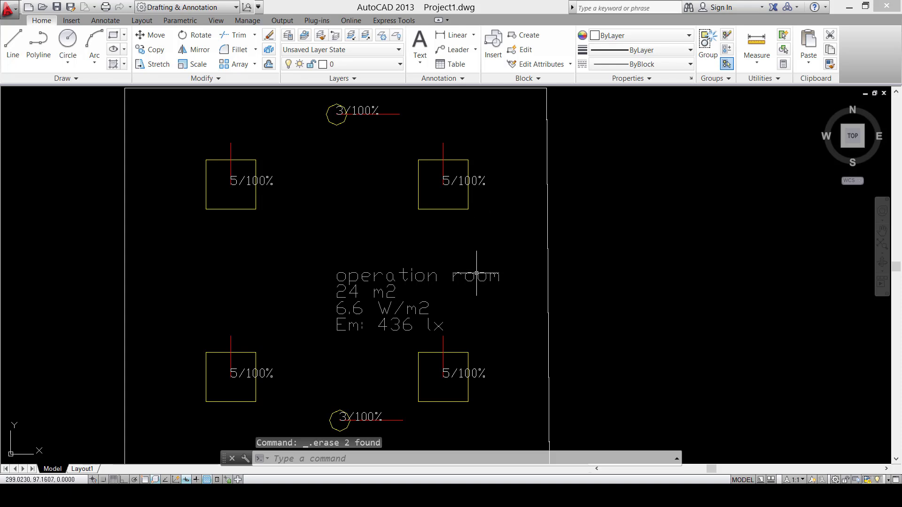
pyautogui.click(477, 275)
pyautogui.click(459, 304)
pyautogui.press('Delete')
# Delete the waiting room's illuminance values and summary text, keeping its two luminaires.
pyautogui.scroll(-8, 458, 305)
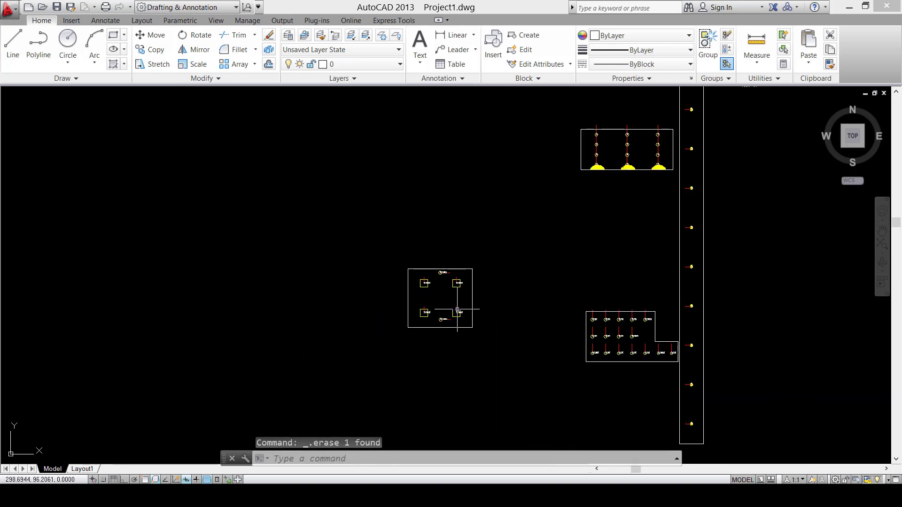
pyautogui.moveTo(457, 309); pyautogui.dragTo(513, 193, button='middle')
pyautogui.scroll(-3, 513, 193)
pyautogui.scroll(9, 399, 316)
pyautogui.click(456, 300)
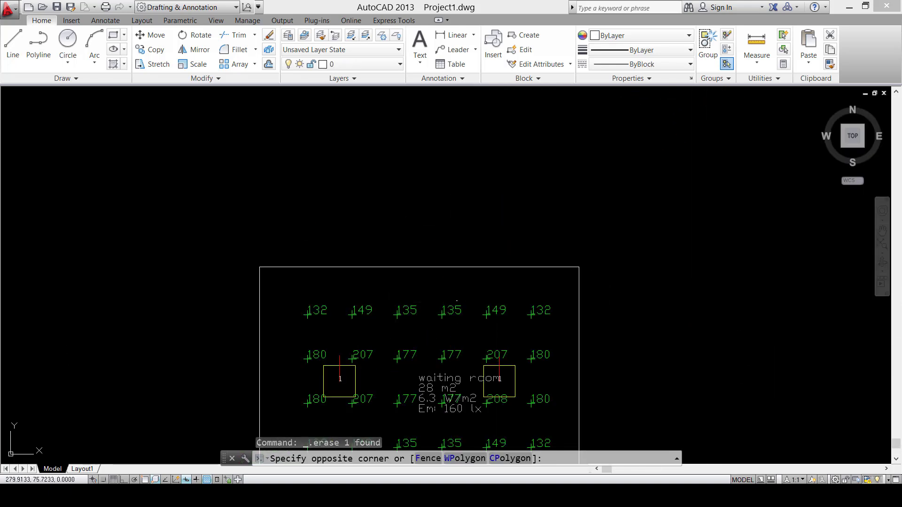
pyautogui.click(400, 334)
pyautogui.press('Delete')
pyautogui.click(444, 370)
pyautogui.click(403, 419)
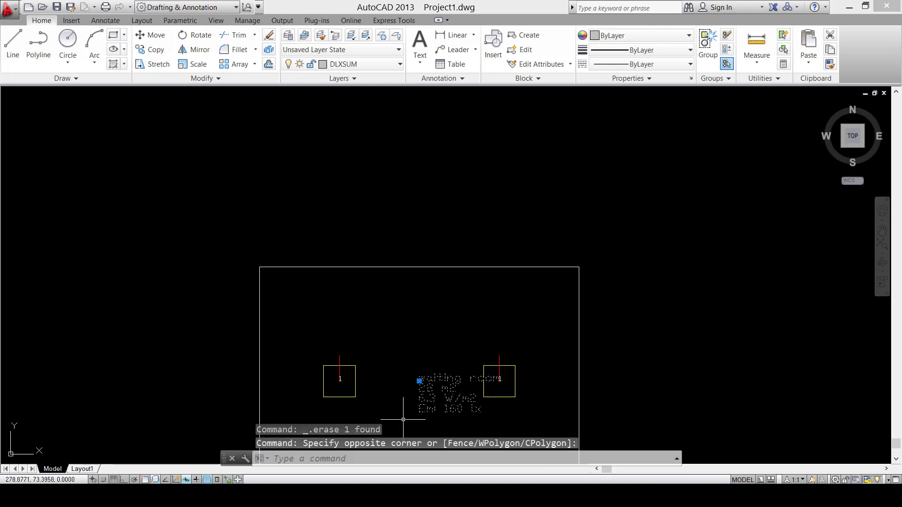
pyautogui.press('Delete')
# Delete the DIALux project legend beside the corridor, including the luminaire list and the isoline key.
pyautogui.scroll(-6, 443, 359)
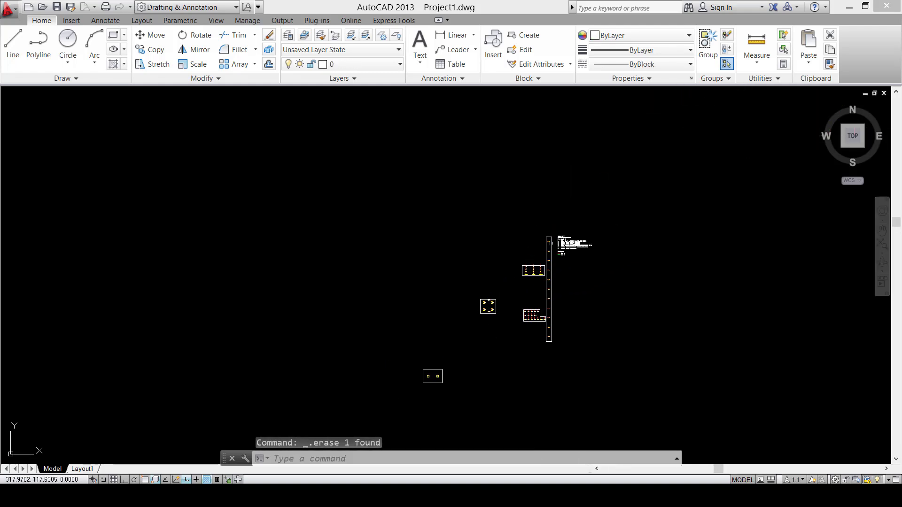
pyautogui.scroll(3, 549, 243)
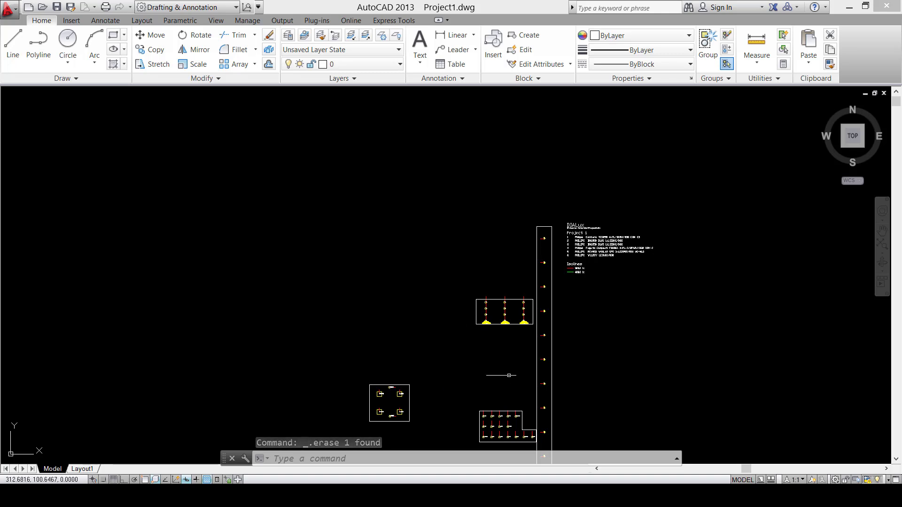
pyautogui.scroll(4, 618, 238)
pyautogui.click(696, 172)
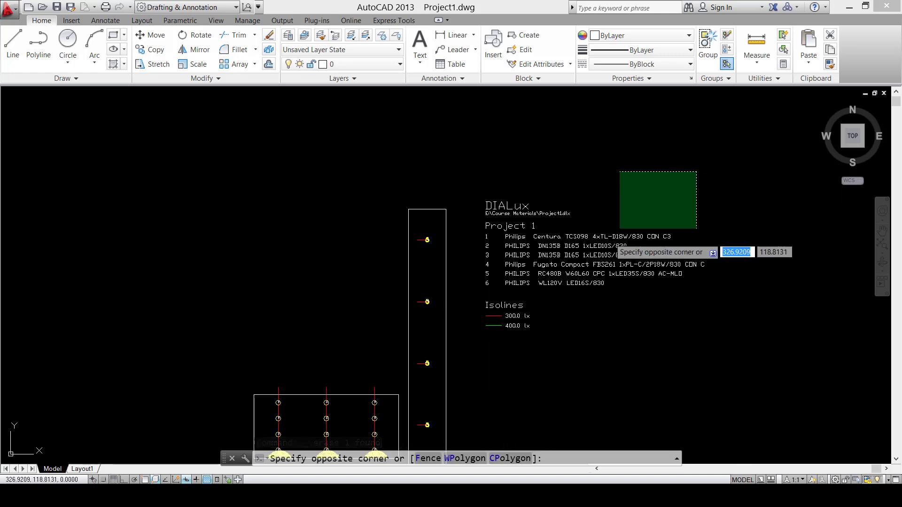
pyautogui.click(485, 360)
pyautogui.press('Delete')
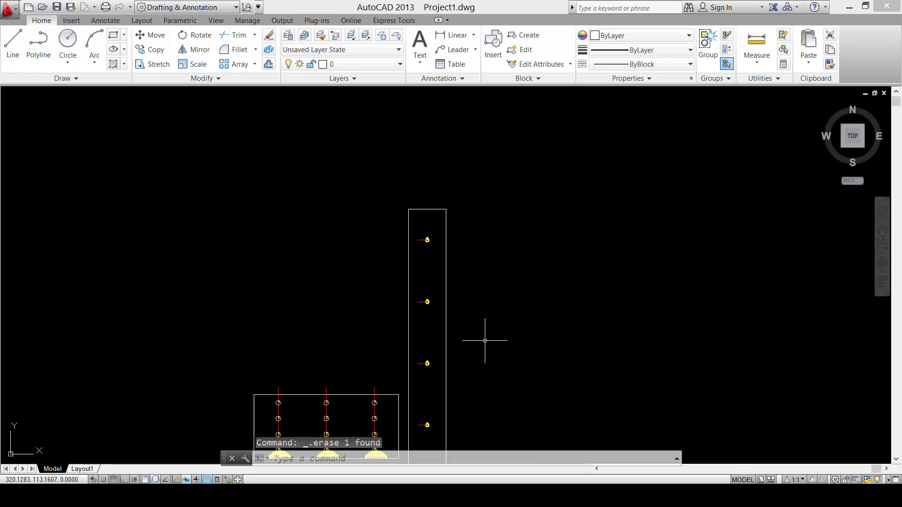
# Inspect the cleaned-up luminaire layouts of the patient room and the corridor.
pyautogui.scroll(-6, 483, 333)
pyautogui.moveTo(483, 332)
pyautogui.mouseDown(button='middle')
pyautogui.moveTo(553, 214)
pyautogui.moveTo(563, 179)
pyautogui.mouseUp(button='middle')
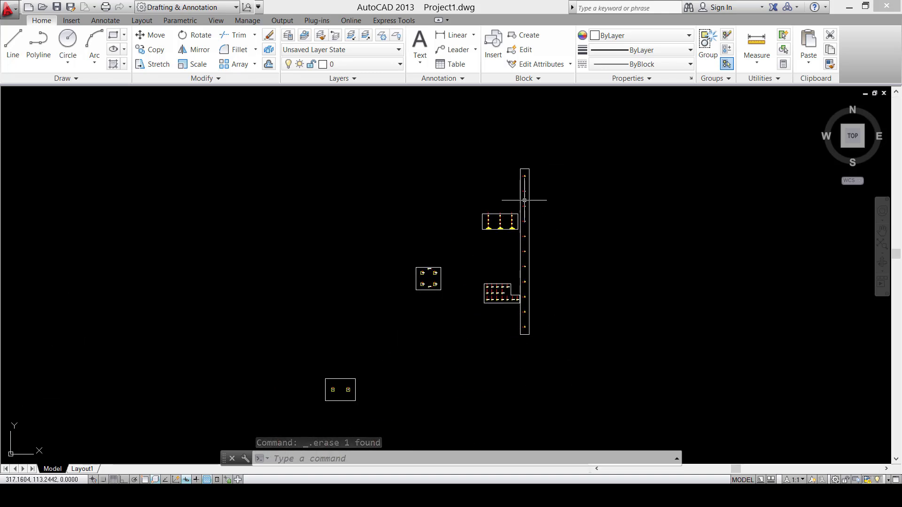
pyautogui.scroll(4, 524, 200)
pyautogui.scroll(4, 524, 200)
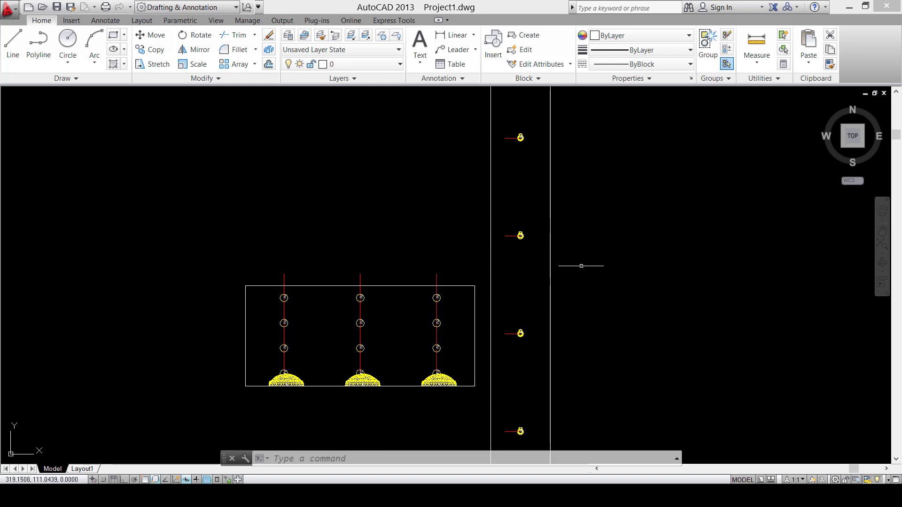
pyautogui.scroll(-10, 581, 266)
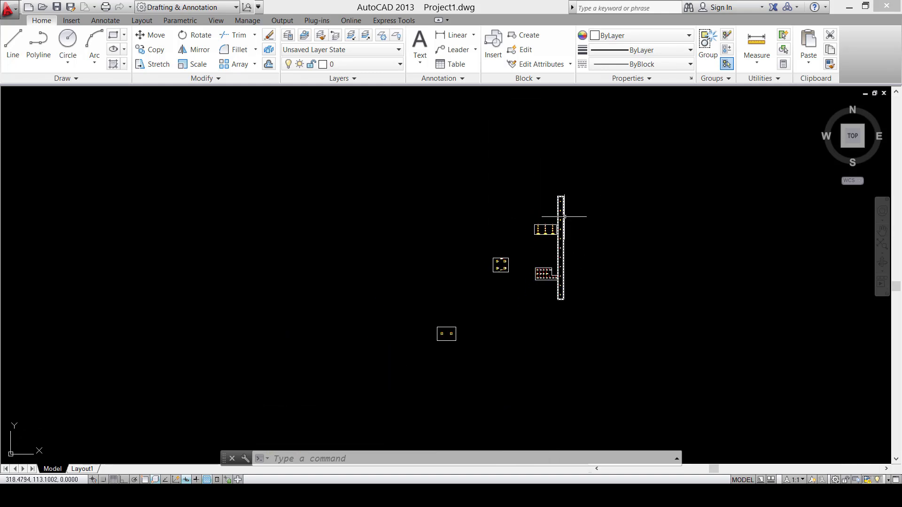
pyautogui.scroll(8, 571, 219)
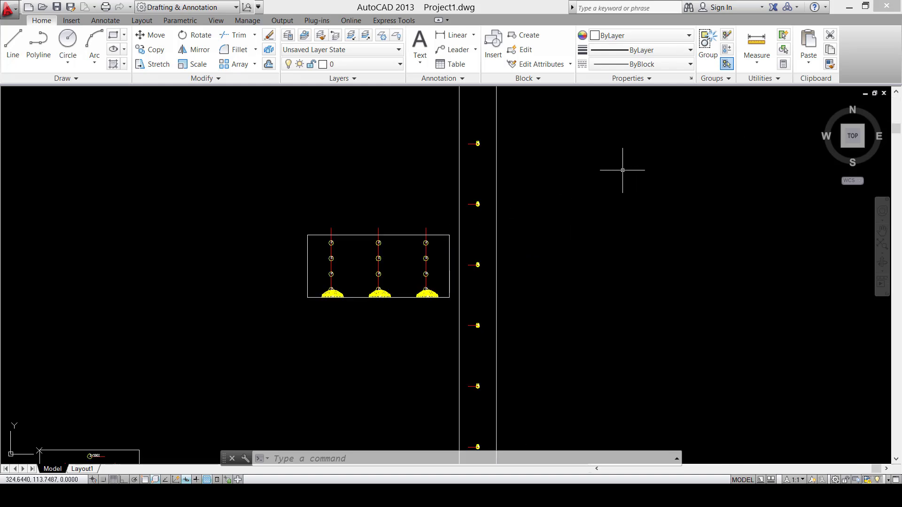
pyautogui.scroll(-8, 622, 170)
# Copy all the room luminaire layouts to the clipboard with the corridor outline's lower-right corner as base point.
pyautogui.click(664, 132)
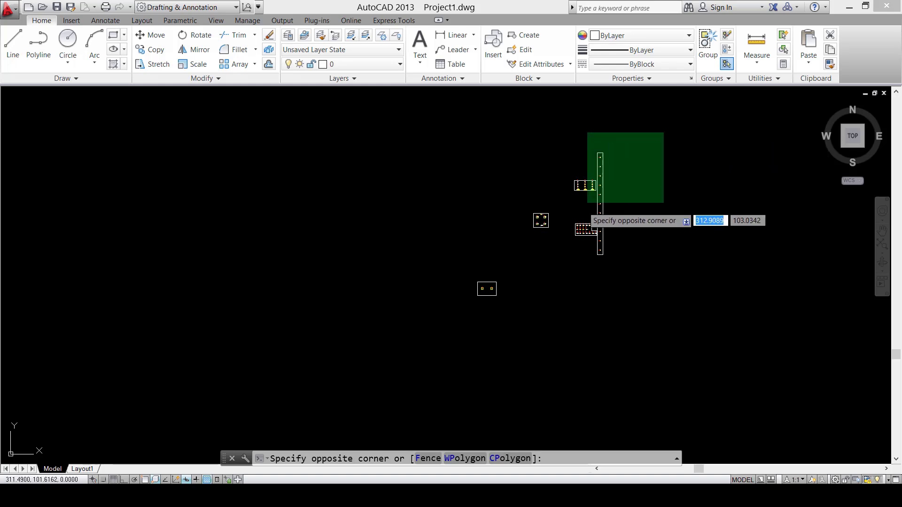
pyautogui.click(435, 338)
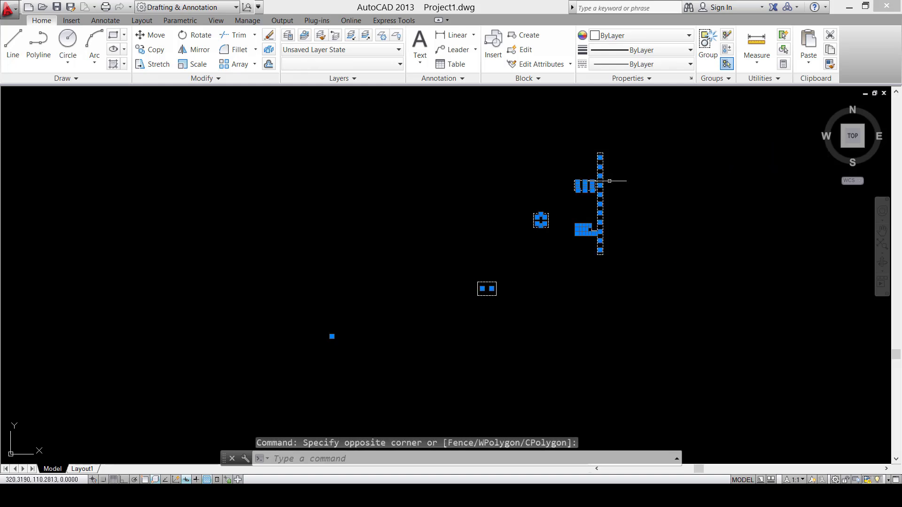
pyautogui.scroll(8, 596, 161)
pyautogui.rightClick(591, 153)
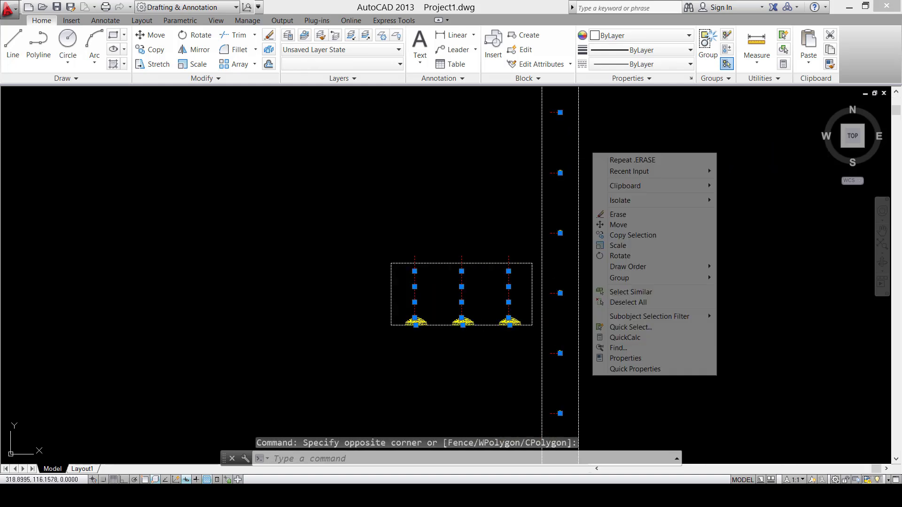
pyautogui.moveTo(652, 186)
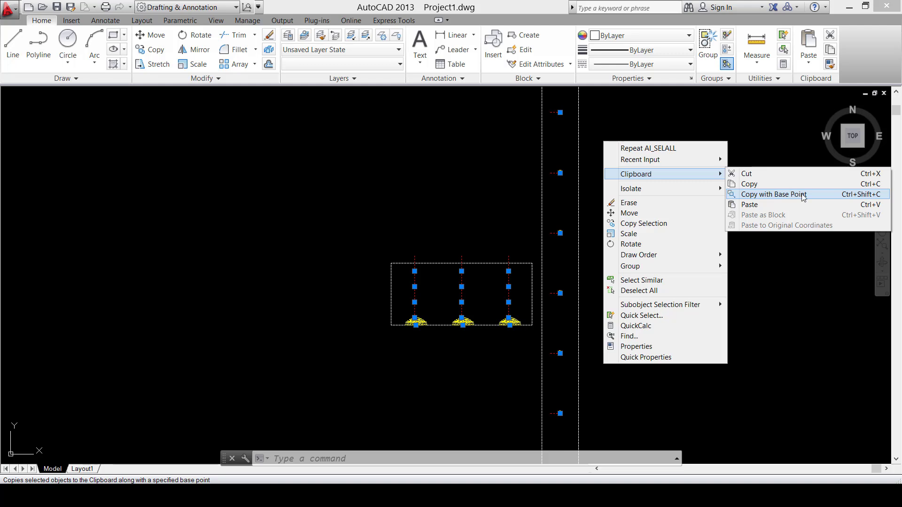
pyautogui.click(803, 198)
pyautogui.scroll(-5, 700, 263)
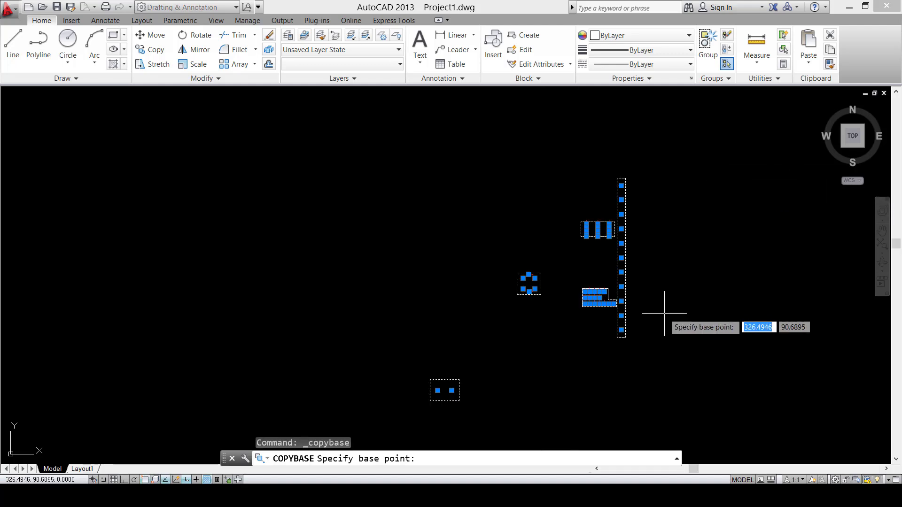
pyautogui.scroll(8, 657, 315)
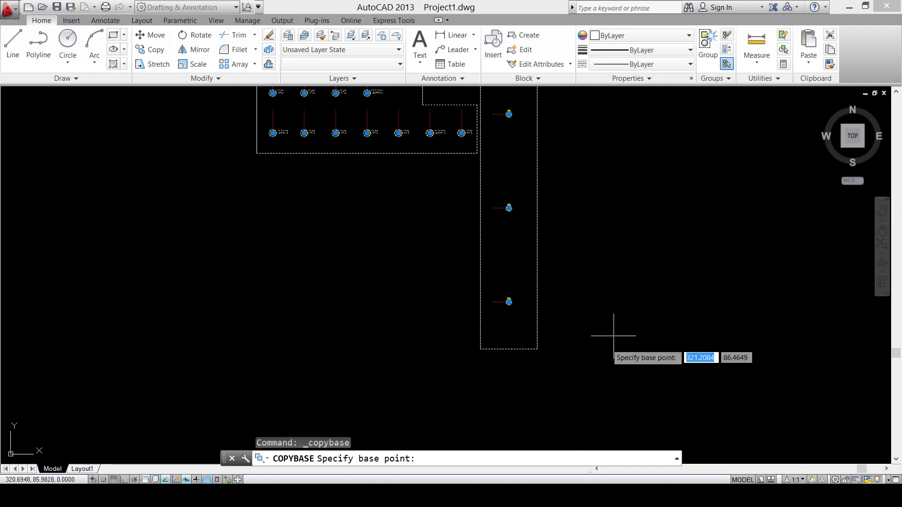
pyautogui.scroll(4, 554, 375)
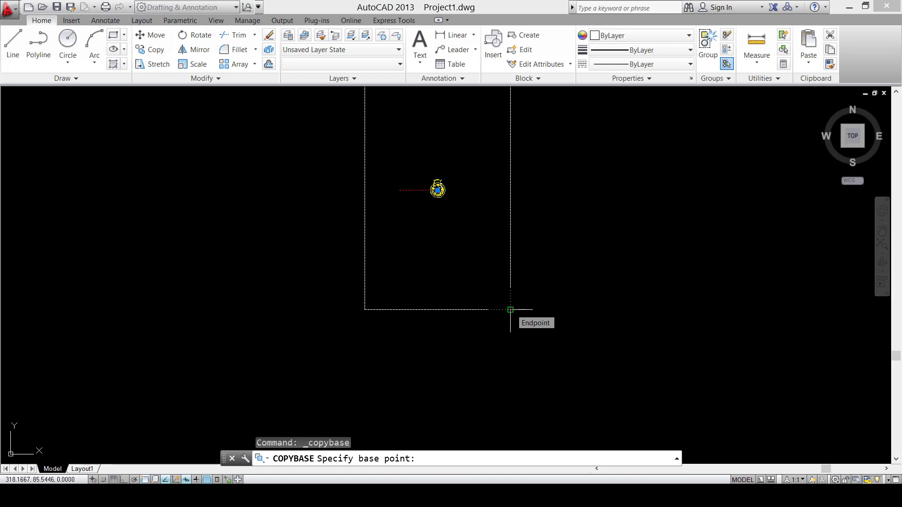
pyautogui.click(510, 310)
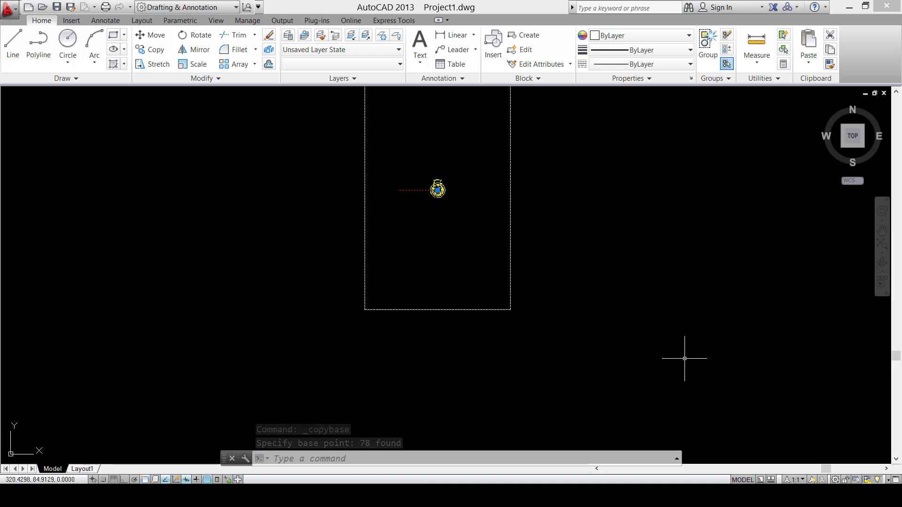
# Switch to the Hospital layout drawing and paste the copied luminaire layouts as a block at the corridor's lower-right wall corner.
pyautogui.hotkey('ctrl', 'Tab')
pyautogui.scroll(-8, 525, 261)
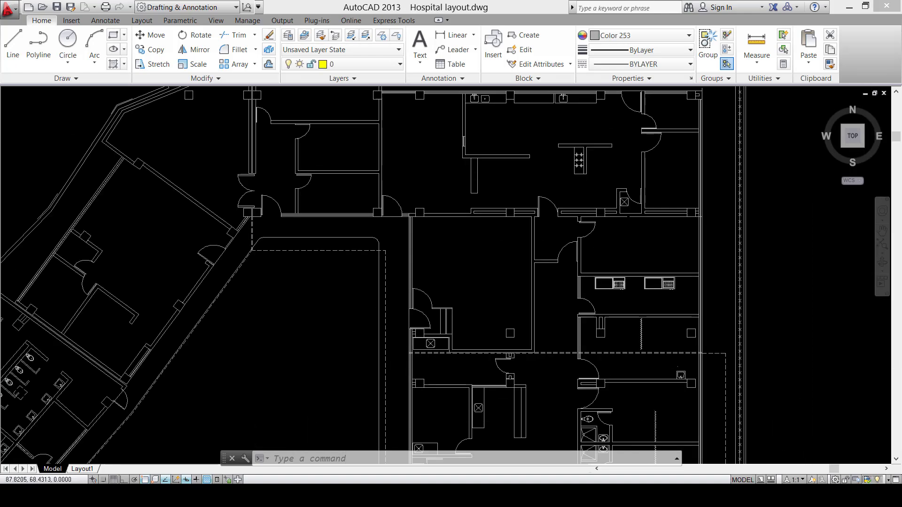
pyautogui.moveTo(526, 282); pyautogui.dragTo(525, 220, button='middle')
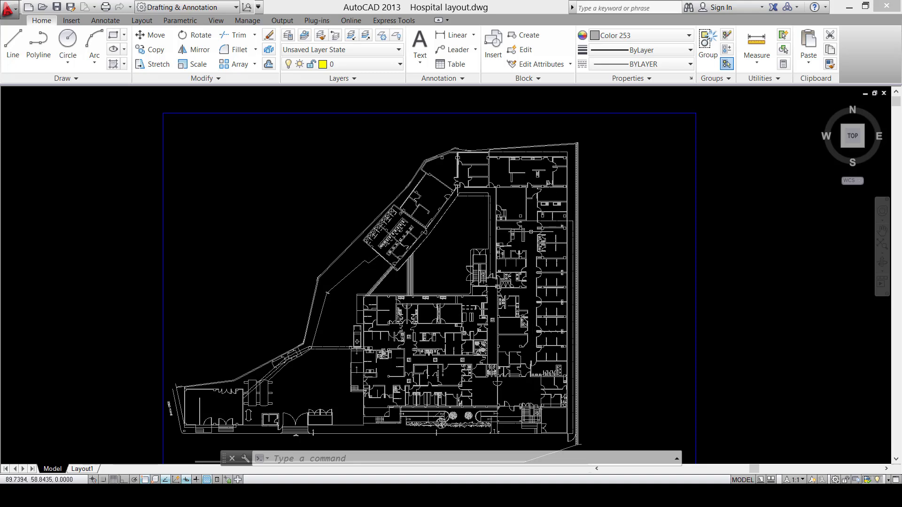
pyautogui.scroll(5, 530, 354)
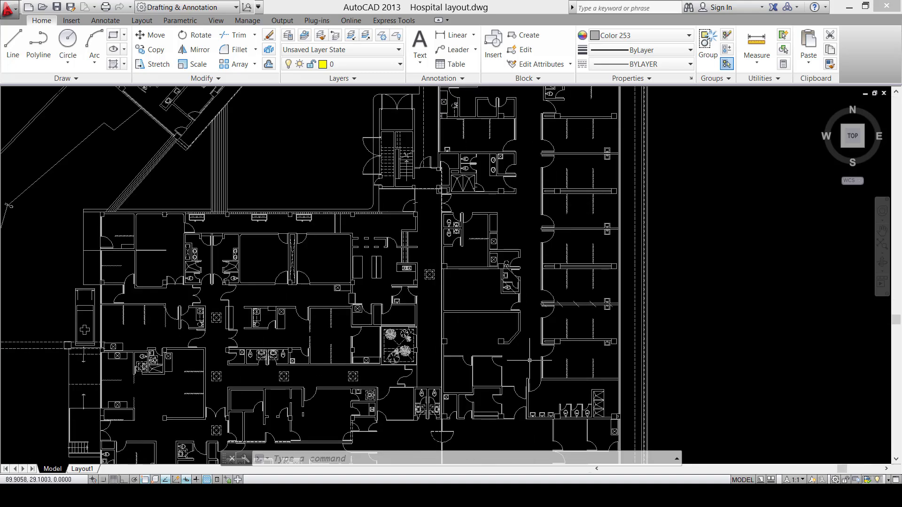
pyautogui.scroll(3, 529, 358)
pyautogui.moveTo(529, 358); pyautogui.dragTo(537, 226, button='middle')
pyautogui.scroll(4, 571, 302)
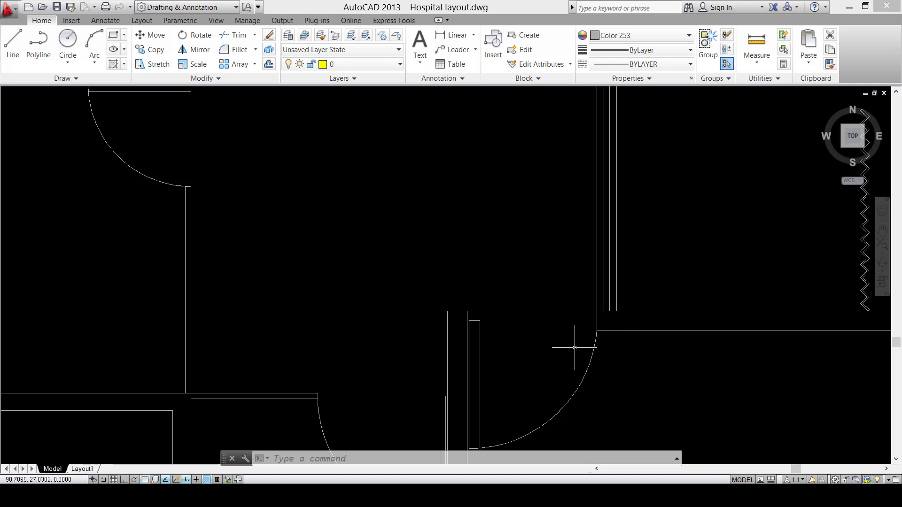
pyautogui.rightClick(416, 186)
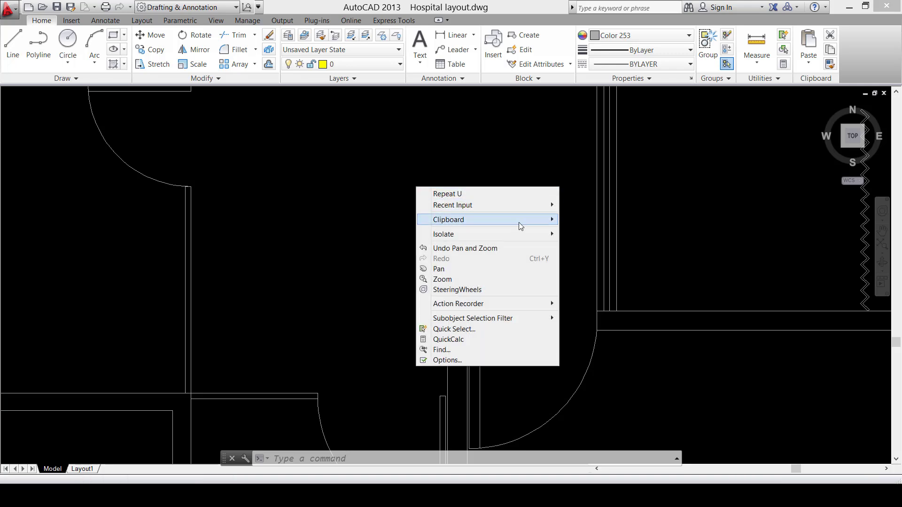
pyautogui.moveTo(518, 222)
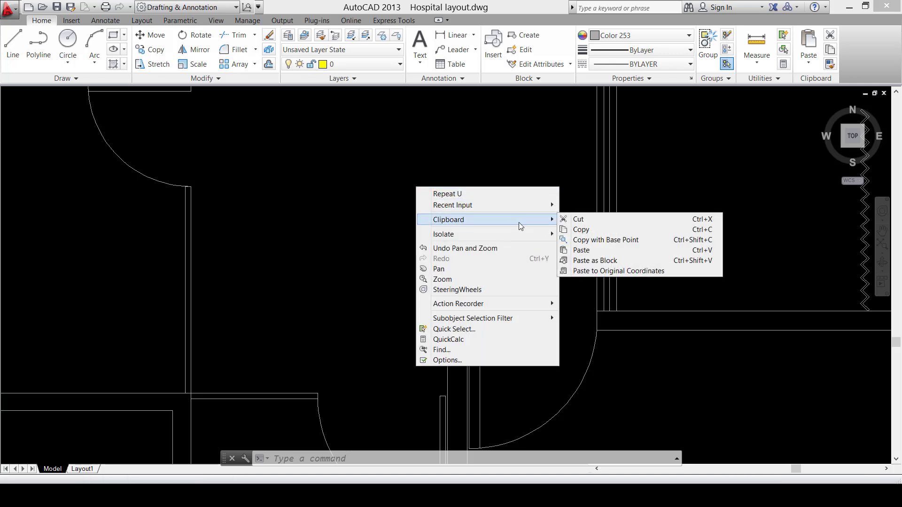
pyautogui.click(596, 261)
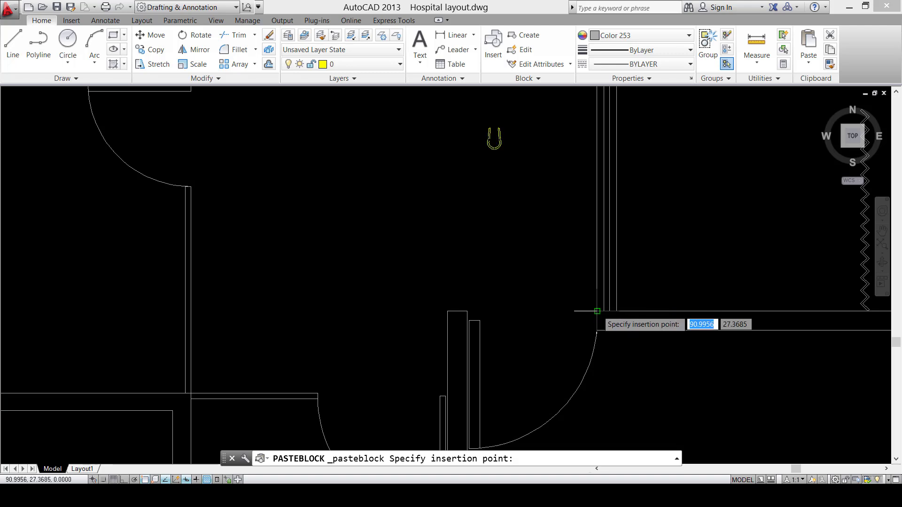
pyautogui.click(597, 311)
# Examine how the pasted luminaires line up with the corridor and the individual rooms of the hospital plan.
pyautogui.scroll(-10, 539, 303)
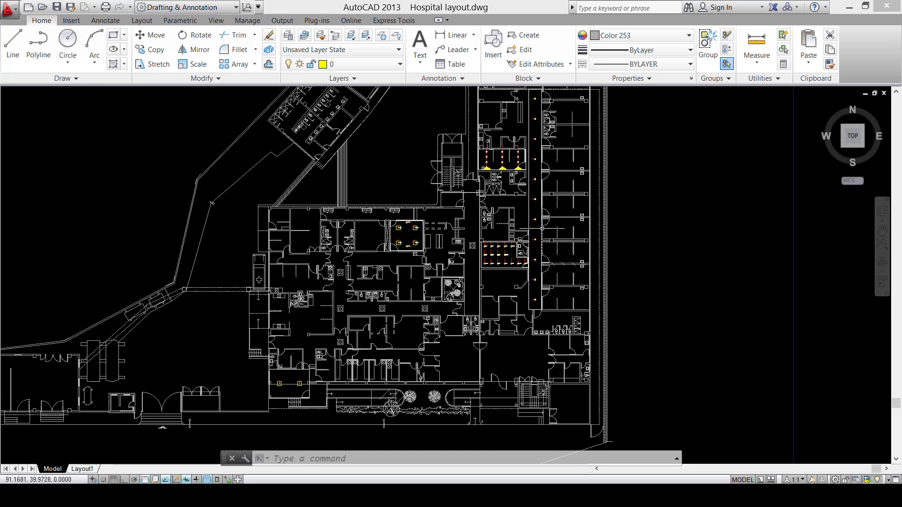
pyautogui.moveTo(543, 228); pyautogui.dragTo(539, 267, button='middle')
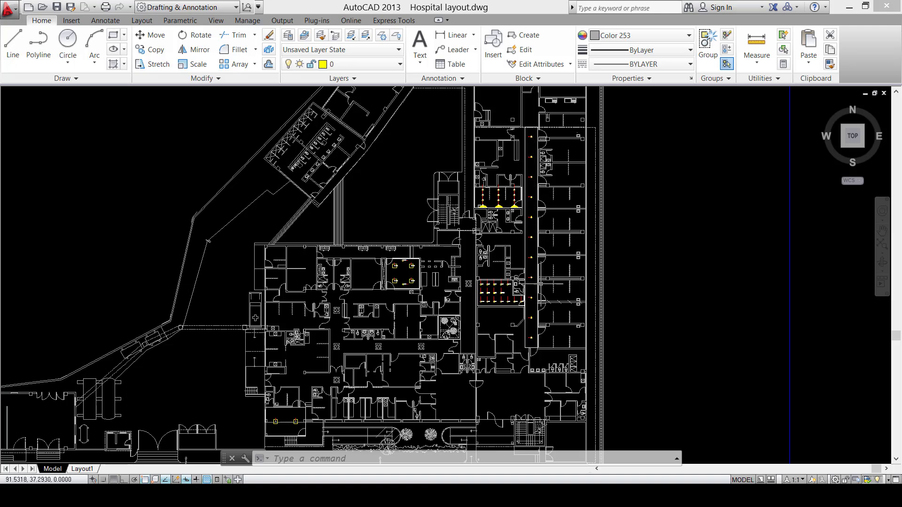
pyautogui.scroll(6, 501, 193)
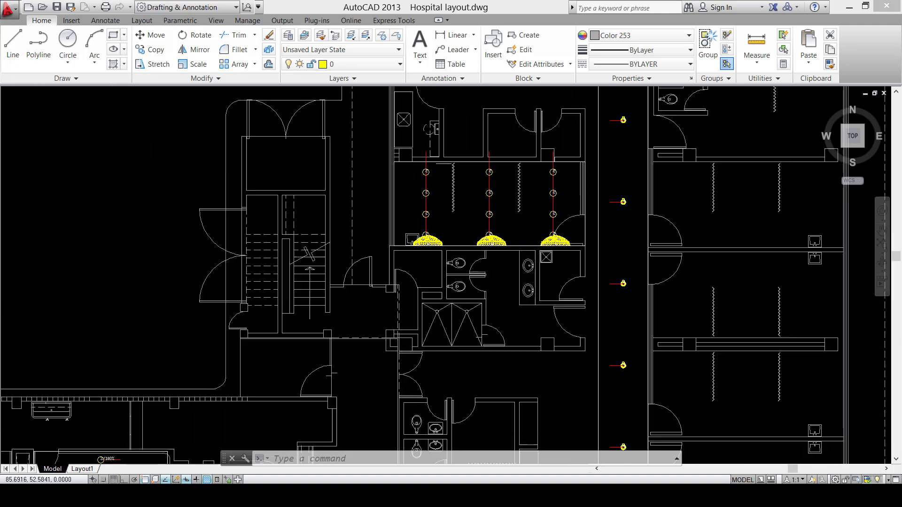
pyautogui.scroll(-4, 515, 226)
pyautogui.scroll(4, 526, 301)
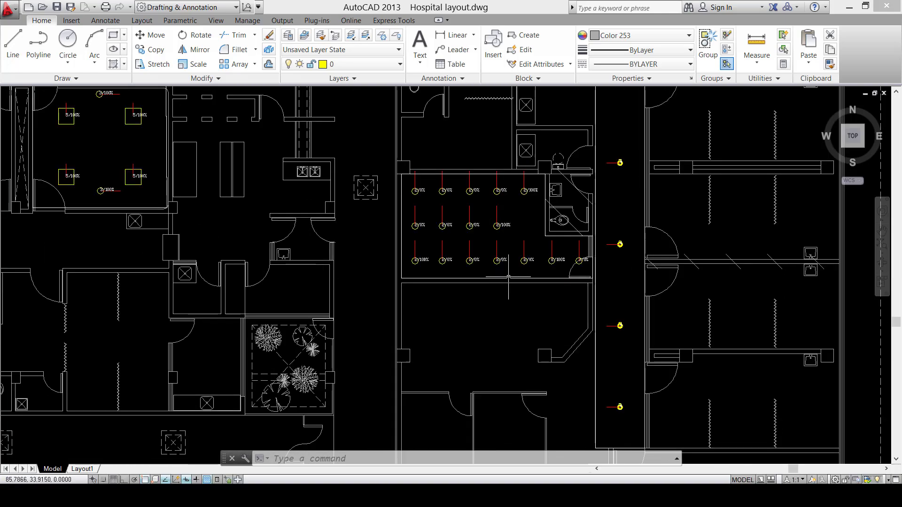
pyautogui.scroll(-3, 472, 235)
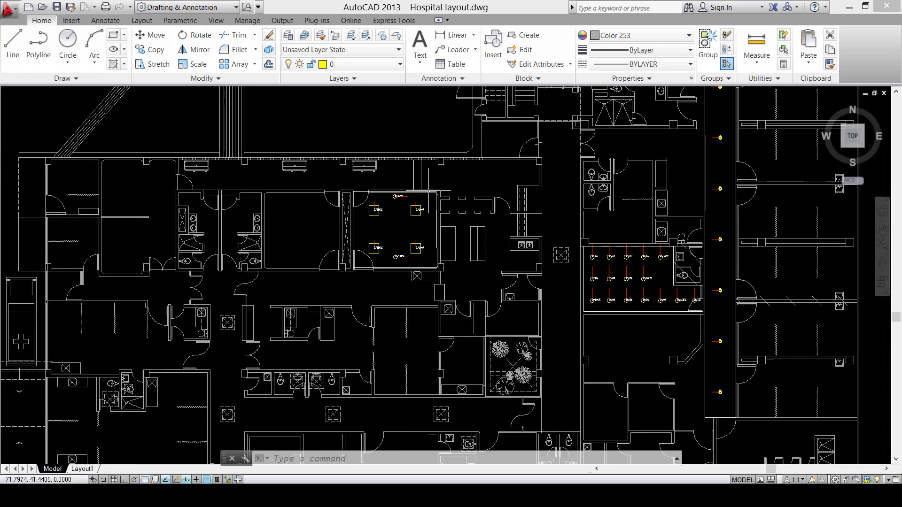
pyautogui.scroll(-6, 405, 265)
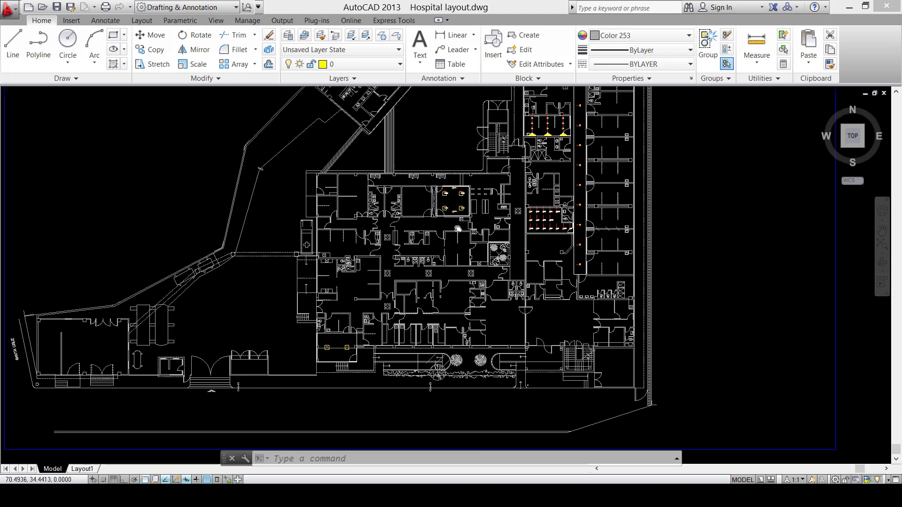
pyautogui.scroll(6, 359, 341)
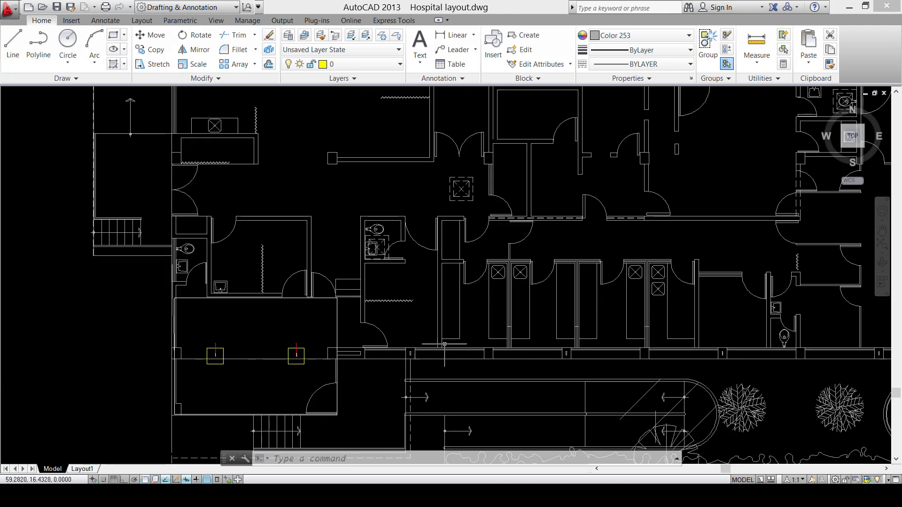
pyautogui.scroll(-6, 444, 345)
pyautogui.scroll(3, 444, 345)
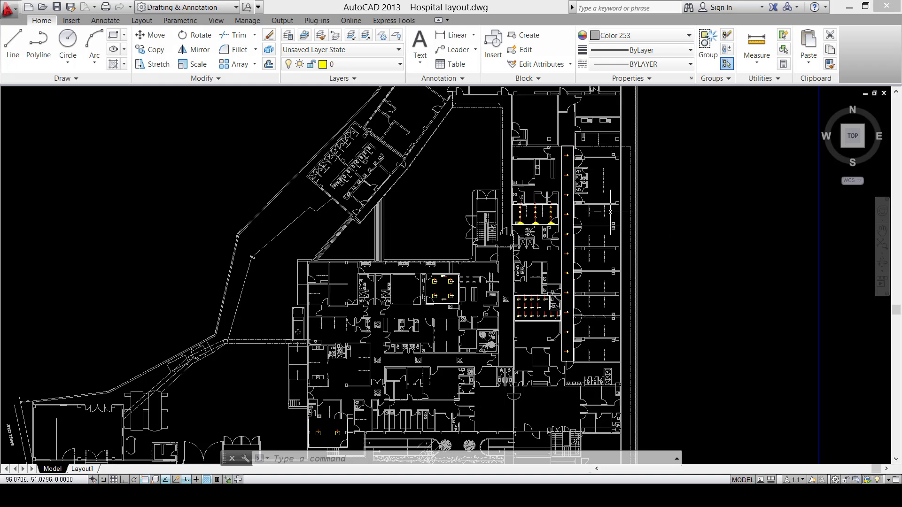
# Select the pasted luminaire block from a corridor fixture and examine the square luminaire symbols in the operation room.
pyautogui.scroll(6, 561, 199)
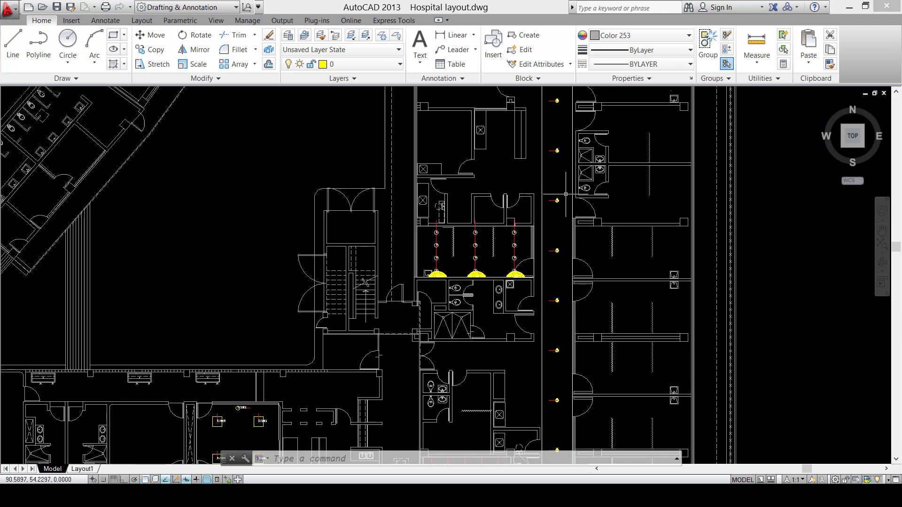
pyautogui.scroll(2, 561, 199)
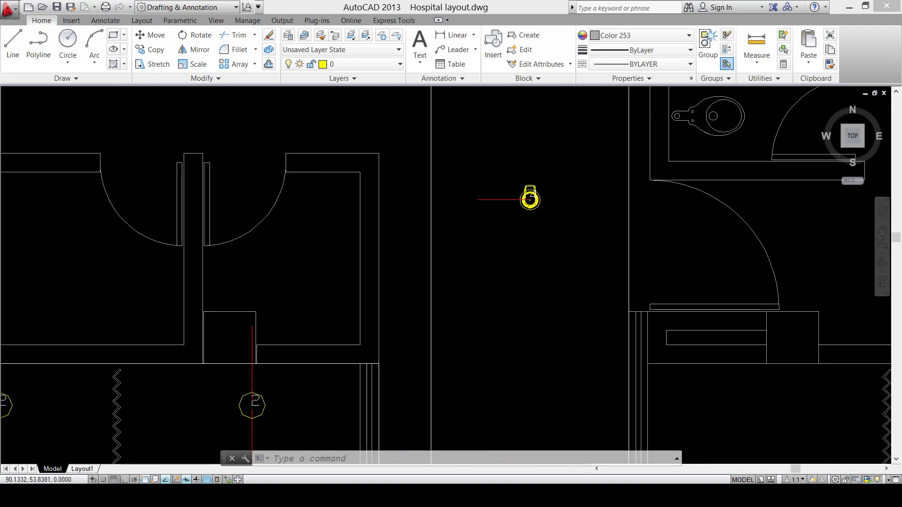
pyautogui.click(530, 197)
pyautogui.scroll(-9, 557, 206)
pyautogui.moveTo(558, 224); pyautogui.dragTo(613, 160, button='middle')
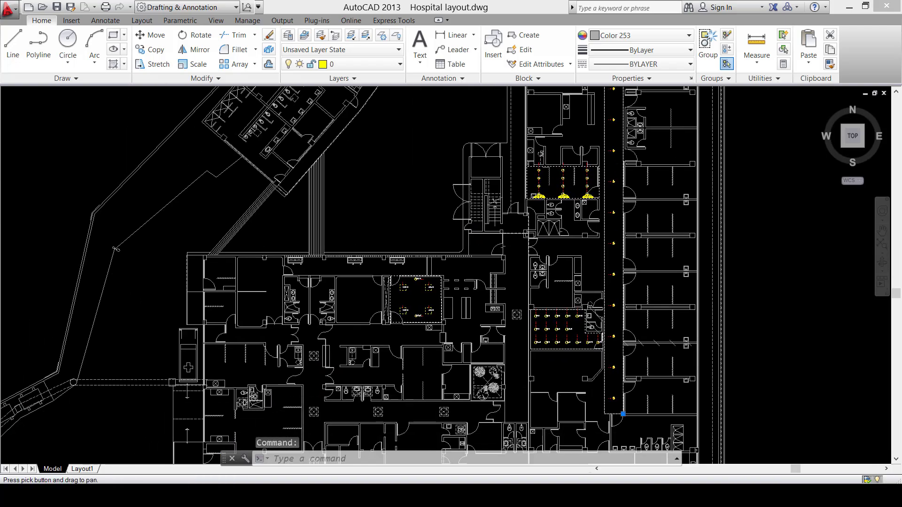
pyautogui.scroll(4, 414, 288)
pyautogui.scroll(6, 436, 291)
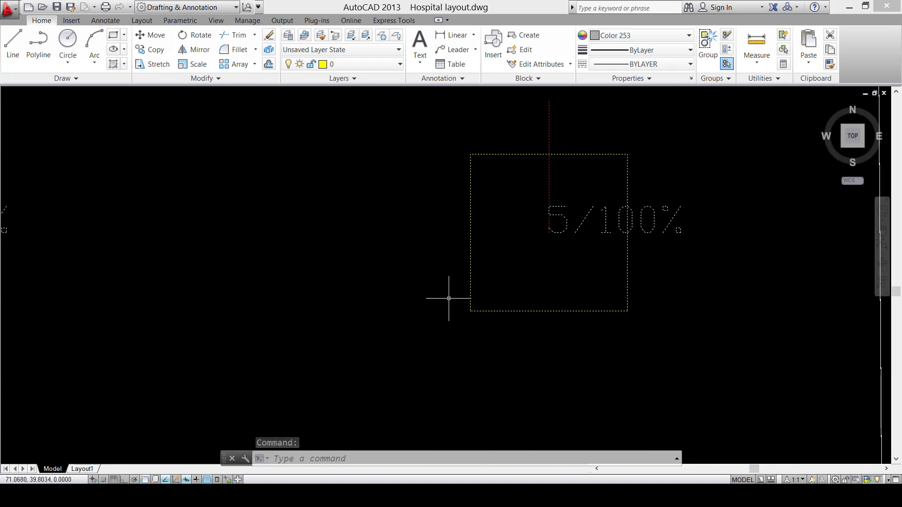
pyautogui.scroll(-7, 579, 288)
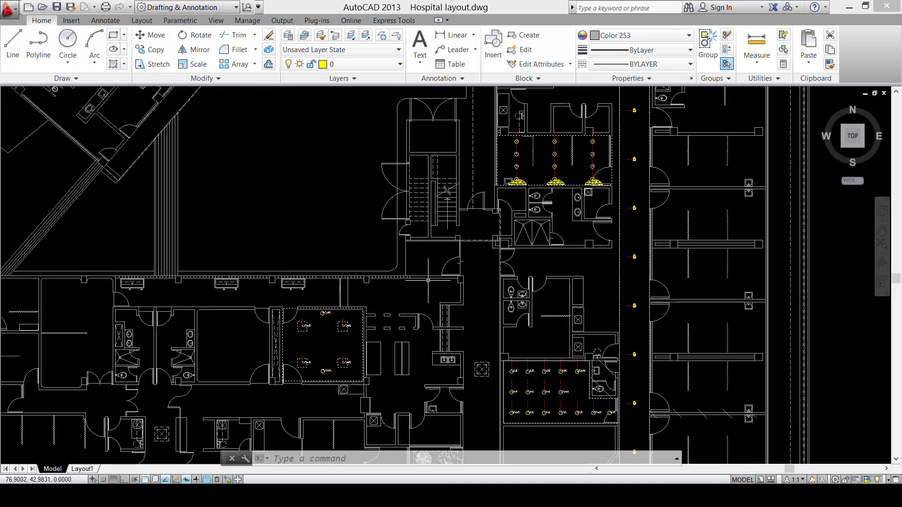
# Open Full Electric Legend.dwg from the Course Materials folder, accept the educational plot stamp, and view the surface-mounted fluorescent symbols in the lighting legend.
pyautogui.moveTo(427, 280)
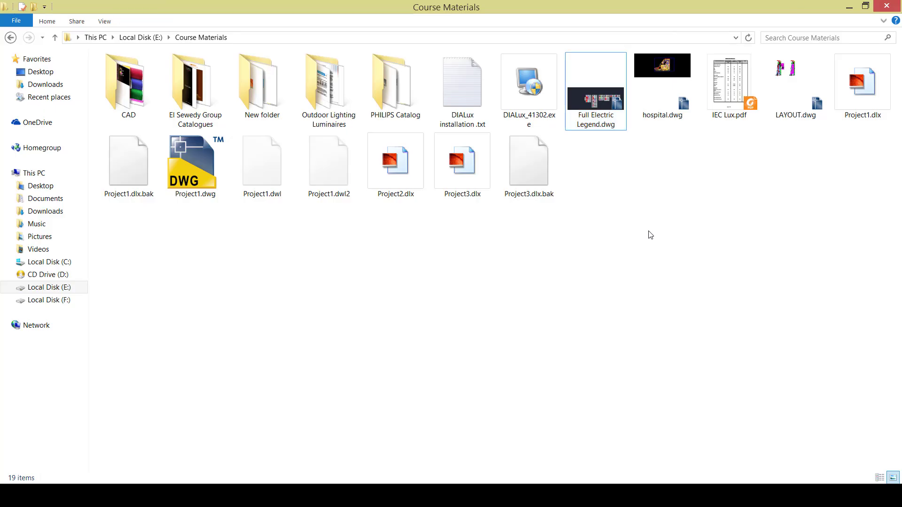
pyautogui.click(603, 125)
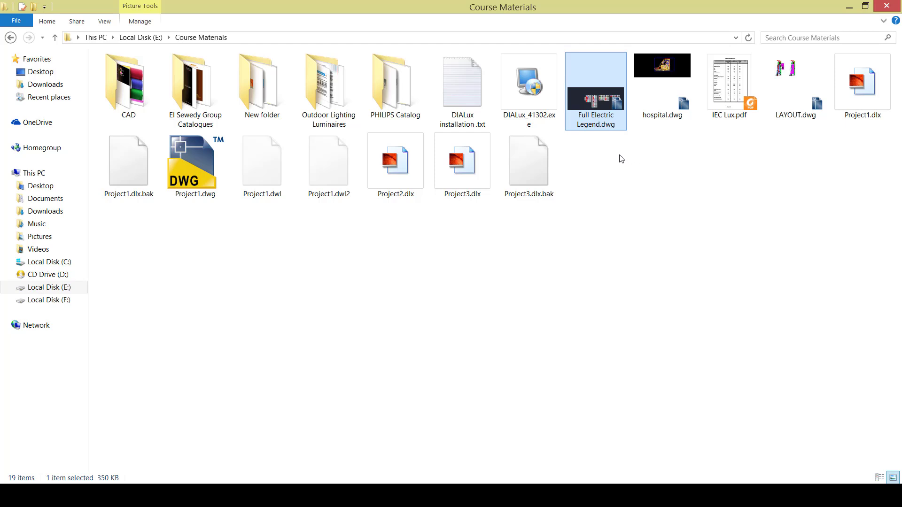
pyautogui.doubleClick(599, 127)
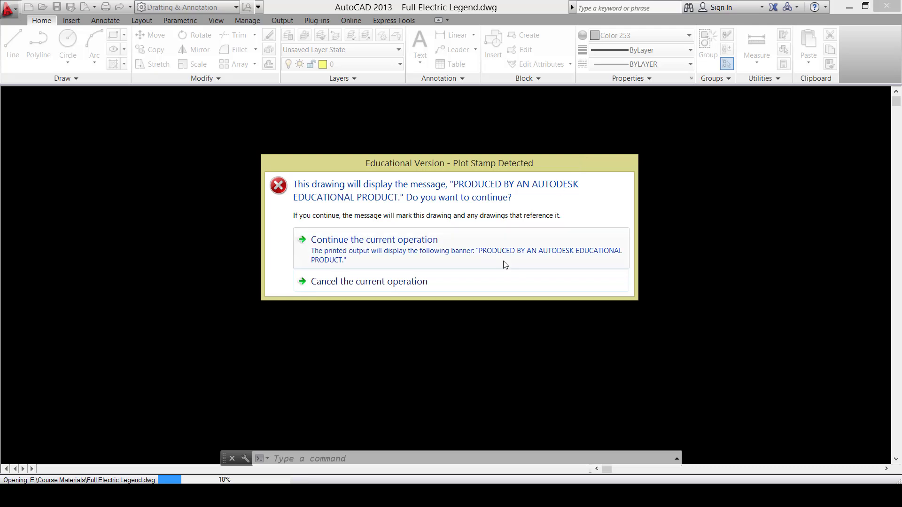
pyautogui.click(504, 265)
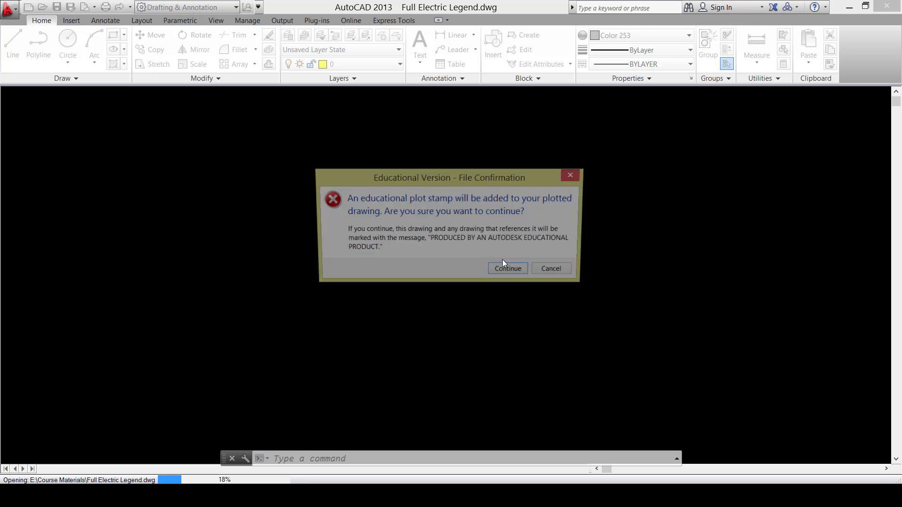
pyautogui.click(510, 271)
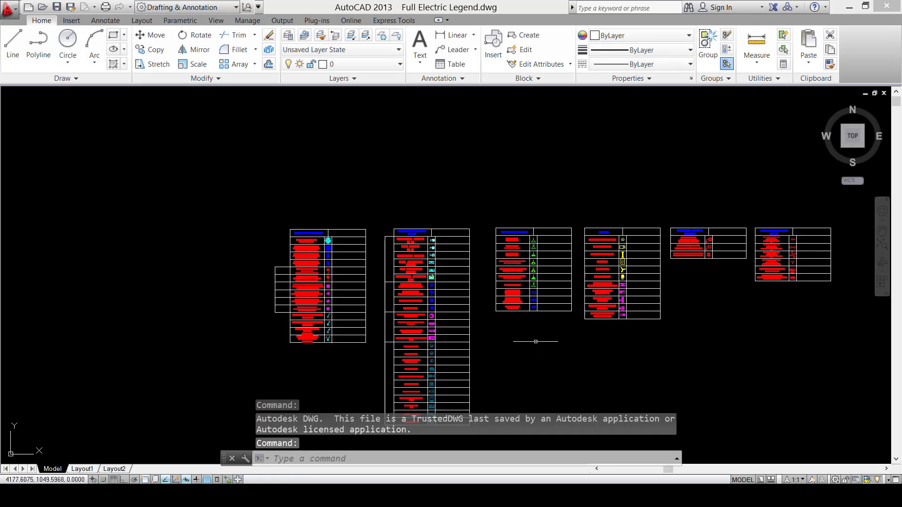
pyautogui.scroll(10, 404, 192)
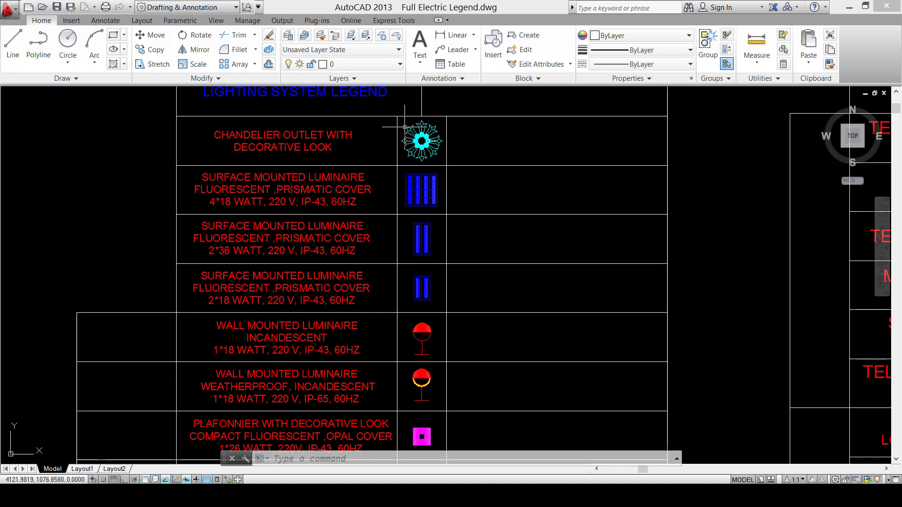
pyautogui.scroll(3, 413, 188)
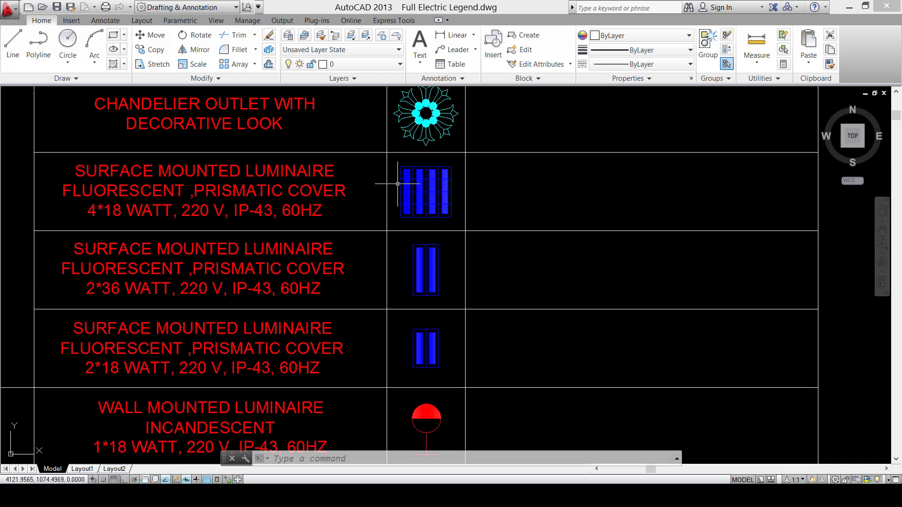
# Examine the luminaire and switch symbols in the lighting system legend and the overview of the other legend tables.
pyautogui.scroll(-4, 434, 198)
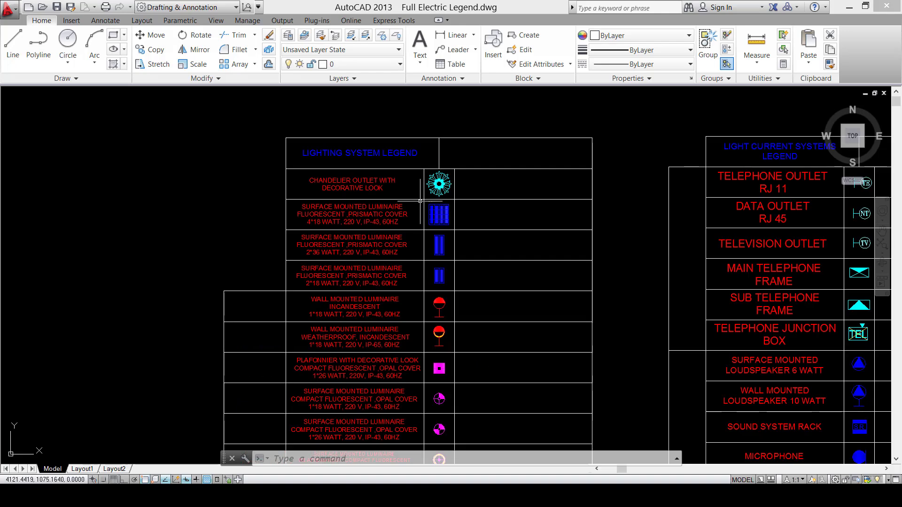
pyautogui.scroll(4, 420, 201)
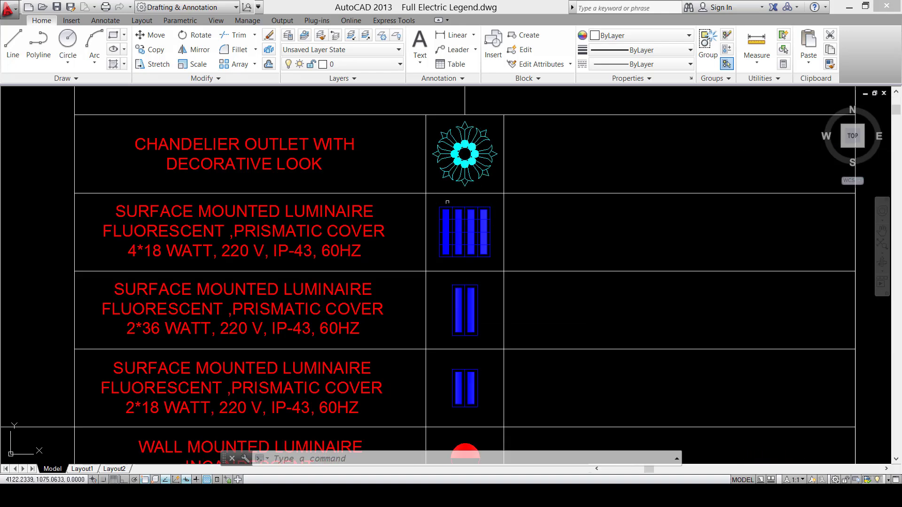
pyautogui.moveTo(459, 264); pyautogui.dragTo(468, 216, button='middle')
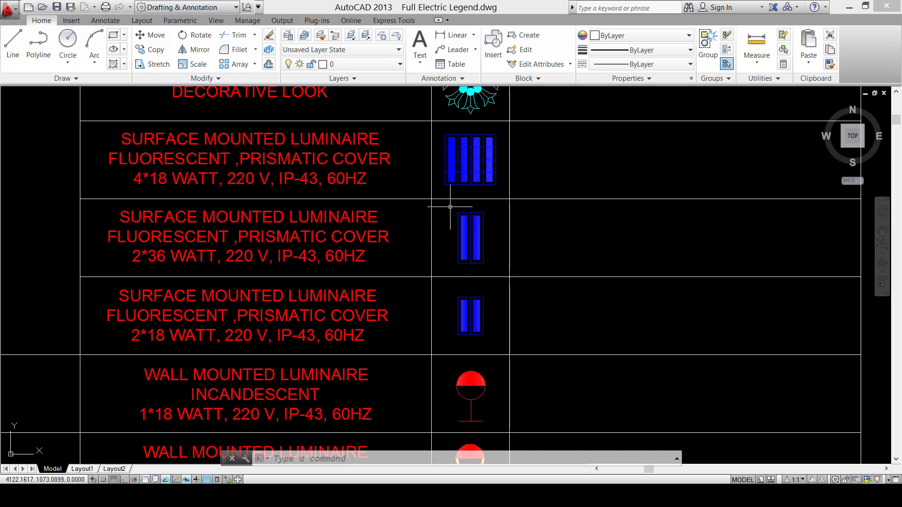
pyautogui.moveTo(518, 318); pyautogui.dragTo(514, 217, button='middle')
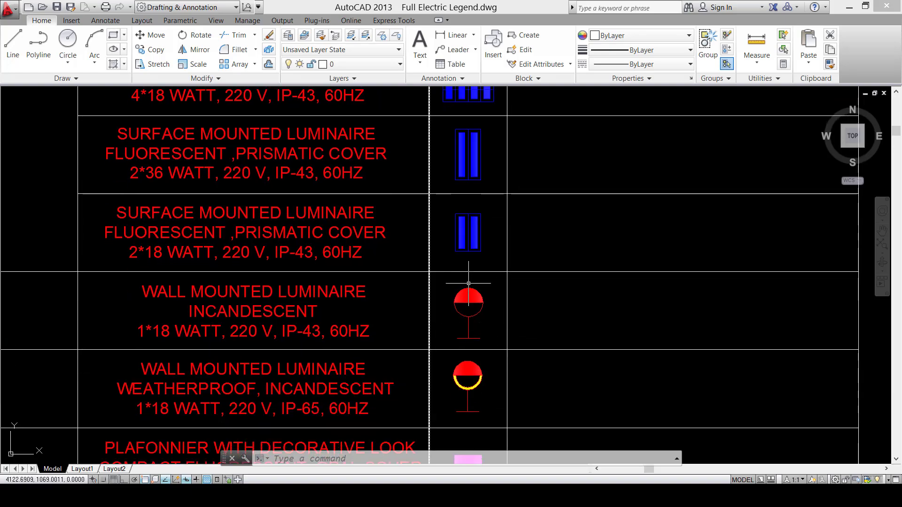
pyautogui.scroll(-6, 447, 317)
pyautogui.scroll(3, 461, 332)
pyautogui.moveTo(461, 330); pyautogui.dragTo(479, 156, button='middle')
pyautogui.scroll(4, 447, 326)
pyautogui.scroll(2, 455, 284)
pyautogui.moveTo(456, 284); pyautogui.dragTo(513, 316, button='middle')
pyautogui.scroll(-4, 503, 286)
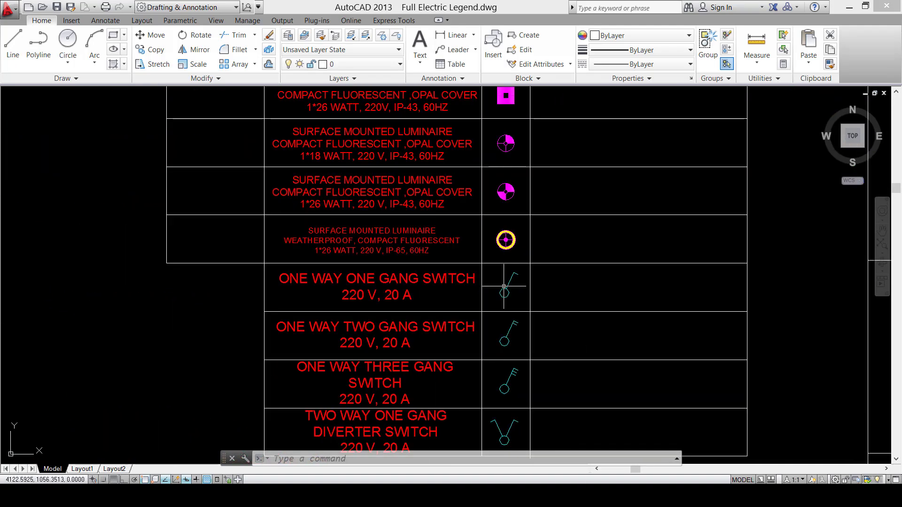
pyautogui.scroll(2, 505, 284)
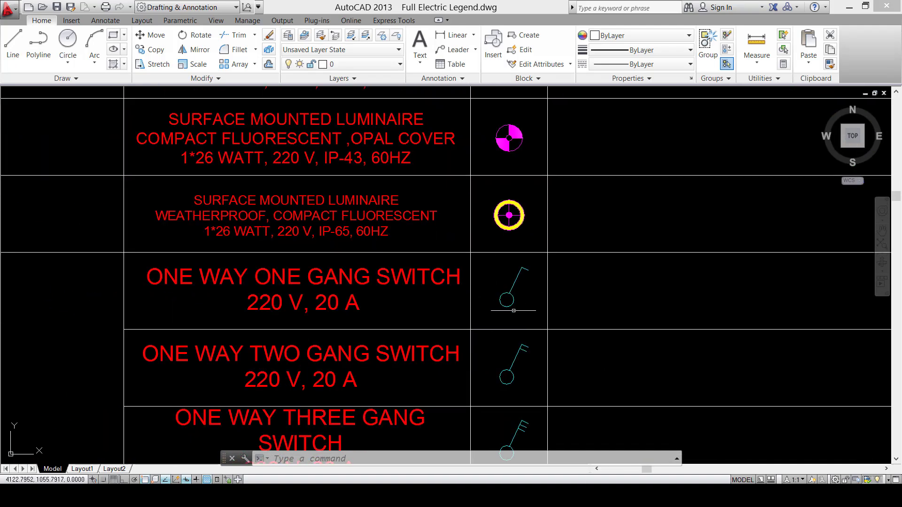
pyautogui.moveTo(518, 340); pyautogui.dragTo(520, 258, button='middle')
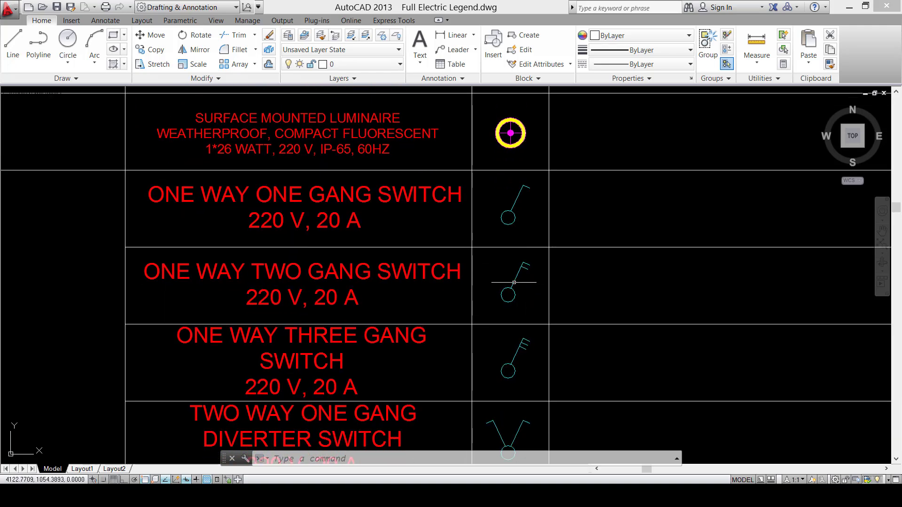
pyautogui.scroll(-5, 522, 292)
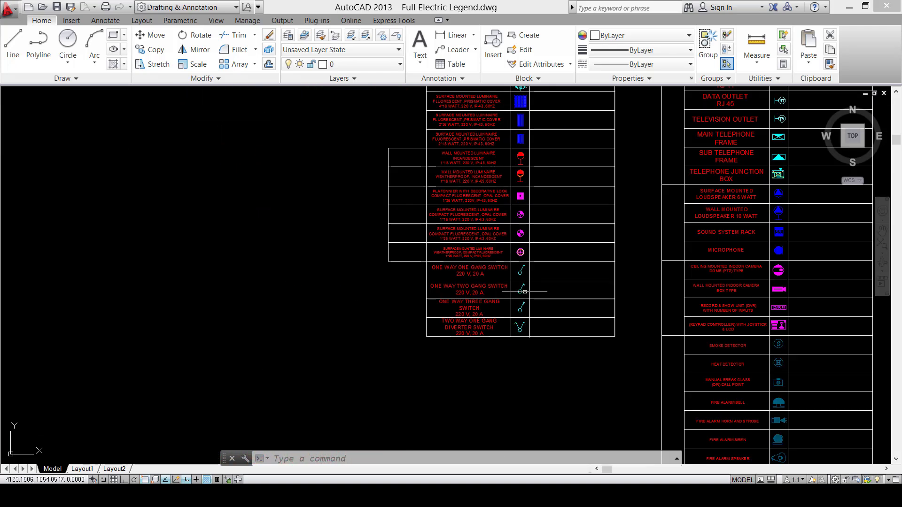
pyautogui.moveTo(460, 289); pyautogui.dragTo(236, 286, button='middle')
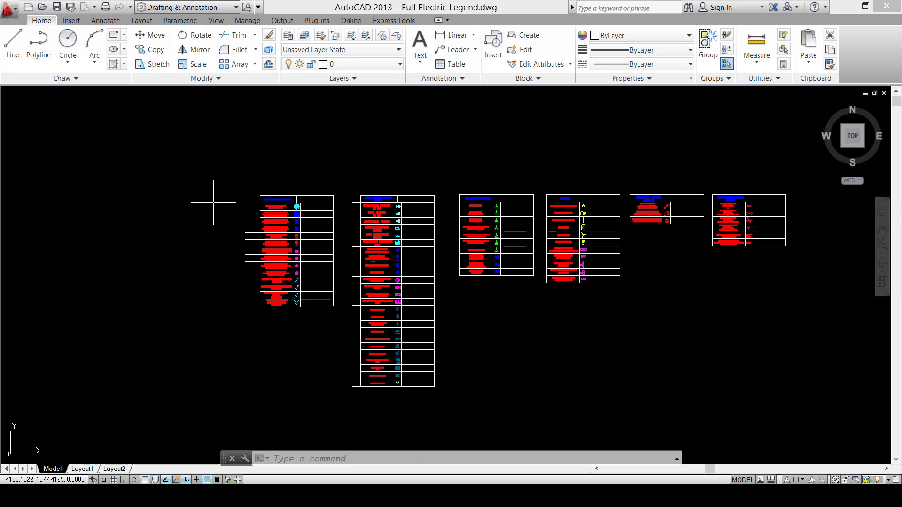
# Copy the surface-mounted compact fluorescent 1*26 watt IP-43 opal-cover symbol from the lighting legend with its center as base point.
pyautogui.scroll(4, 225, 241)
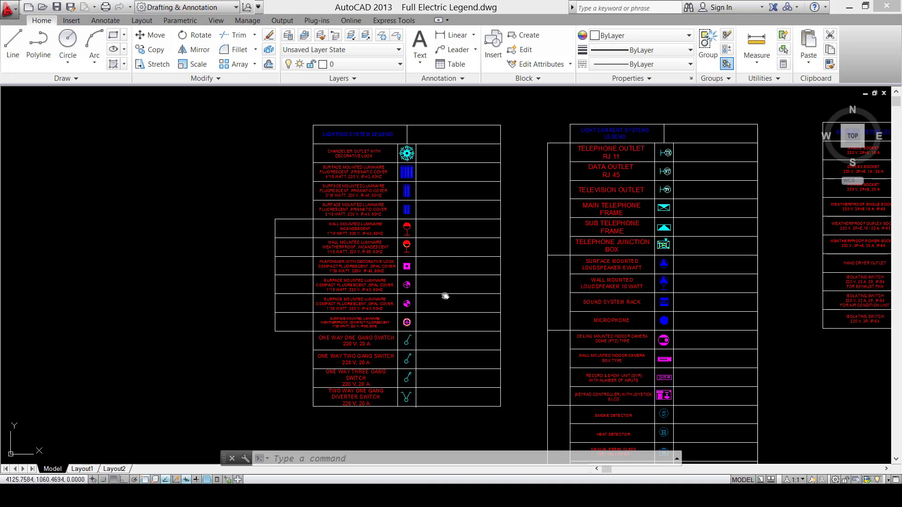
pyautogui.moveTo(445, 296); pyautogui.dragTo(484, 256, button='middle')
pyautogui.scroll(3, 484, 262)
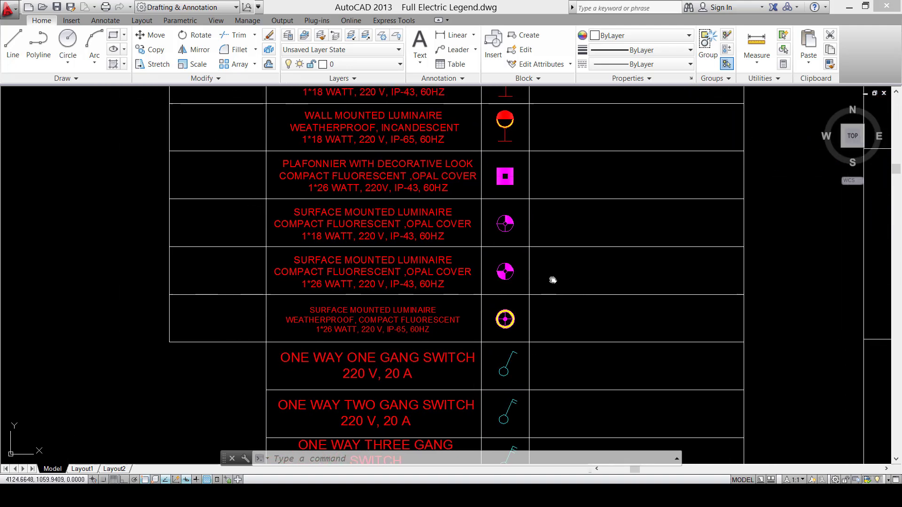
pyautogui.scroll(4, 521, 276)
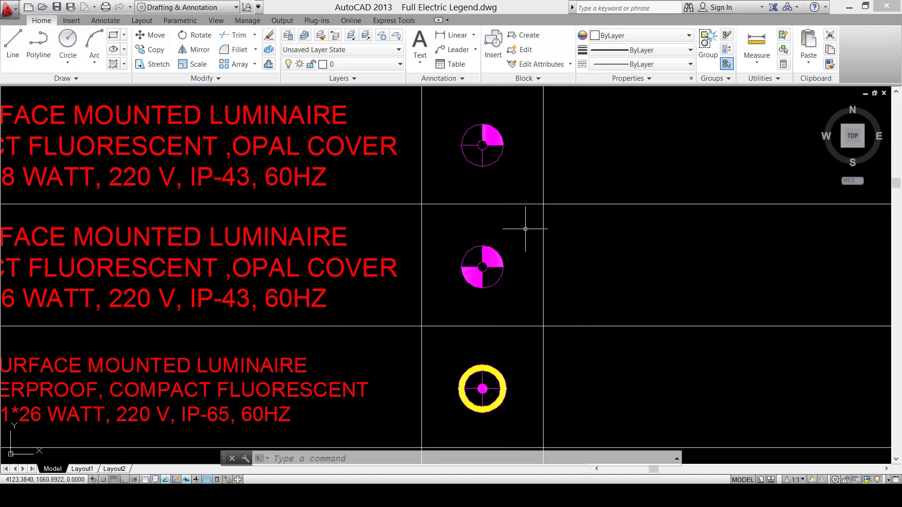
pyautogui.click(525, 228)
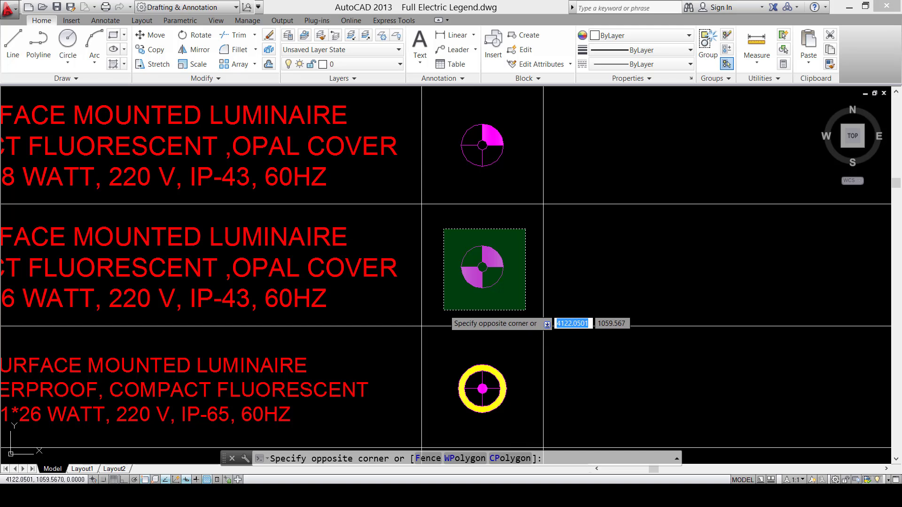
pyautogui.click(444, 310)
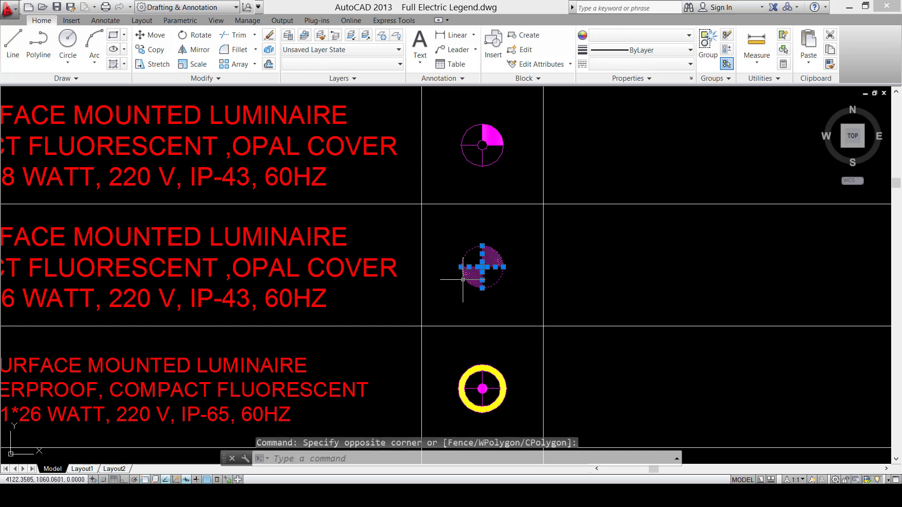
pyautogui.rightClick(490, 258)
pyautogui.moveTo(537, 281)
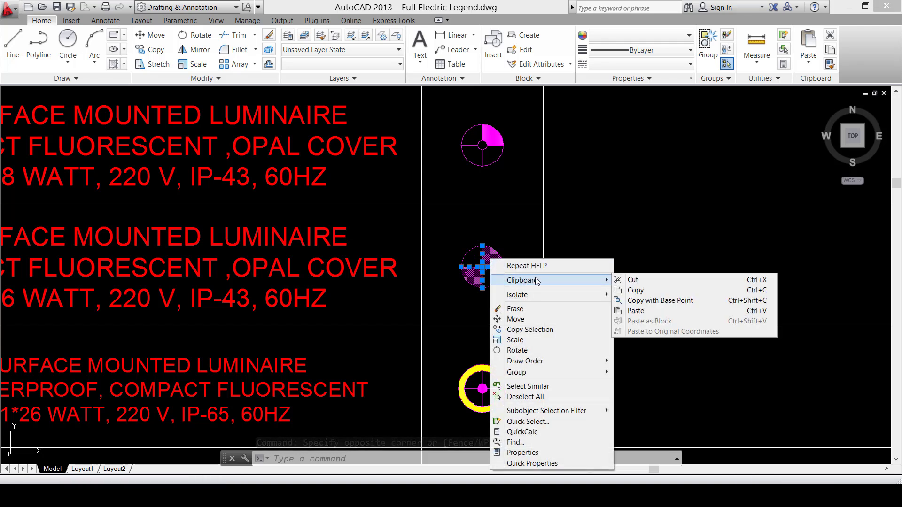
pyautogui.click(655, 301)
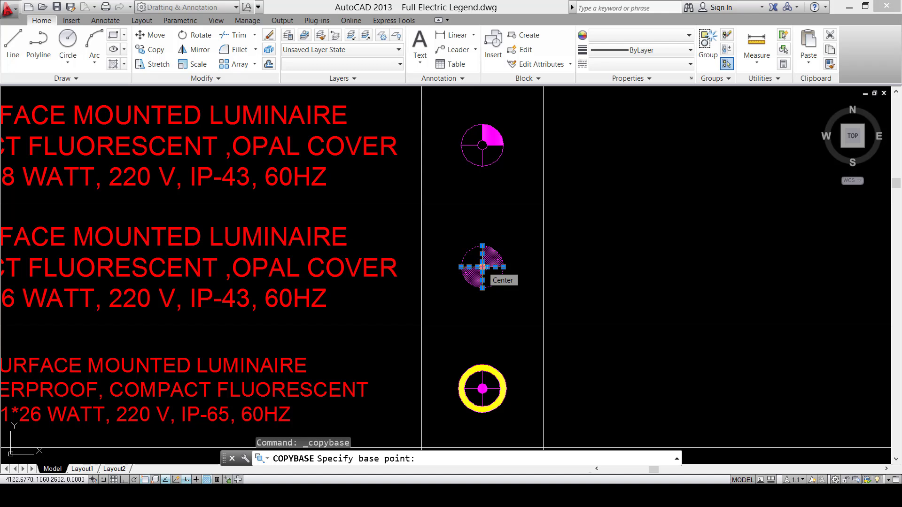
pyautogui.click(482, 267)
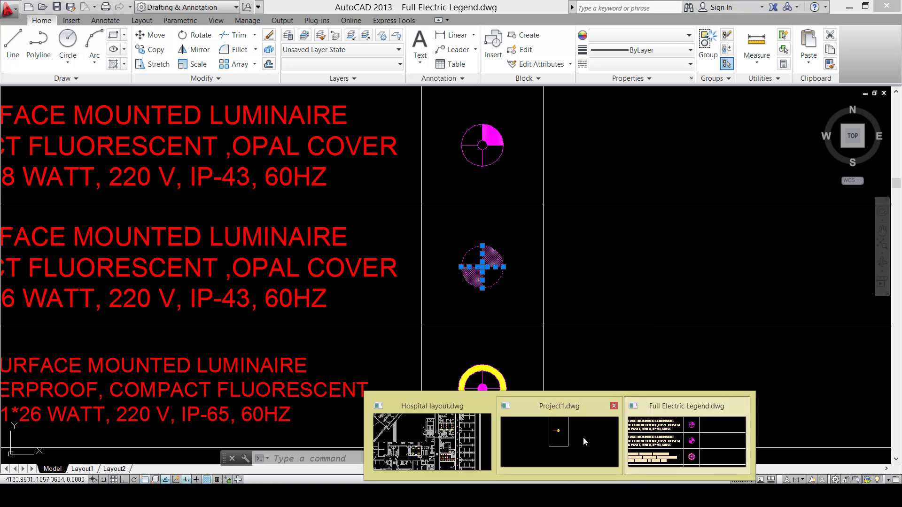
# Switch to the Hospital layout drawing and paste the symbol as a block in the room beside the corridor, accepting the educational plot stamp.
pyautogui.click(483, 447)
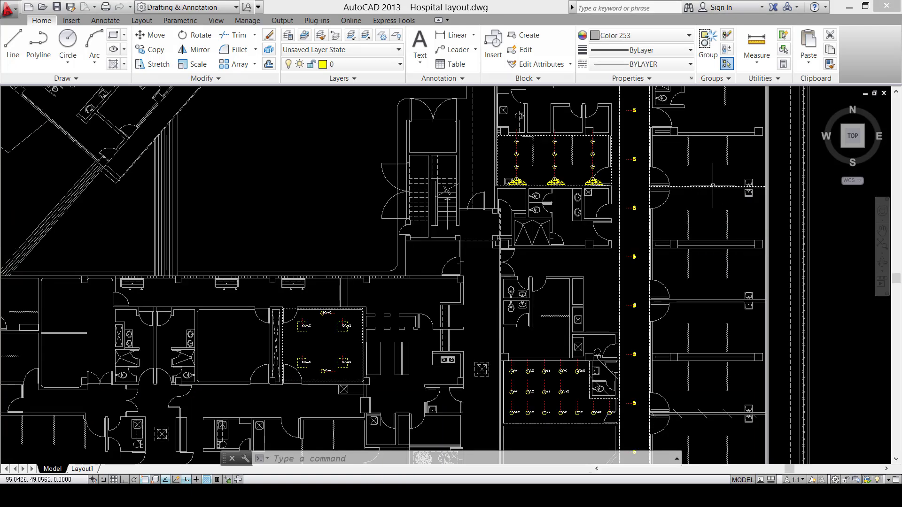
pyautogui.press('Escape')
pyautogui.scroll(-2, 693, 184)
pyautogui.moveTo(692, 185)
pyautogui.mouseDown(button='middle')
pyautogui.moveTo(590, 265)
pyautogui.moveTo(558, 274)
pyautogui.mouseUp(button='middle')
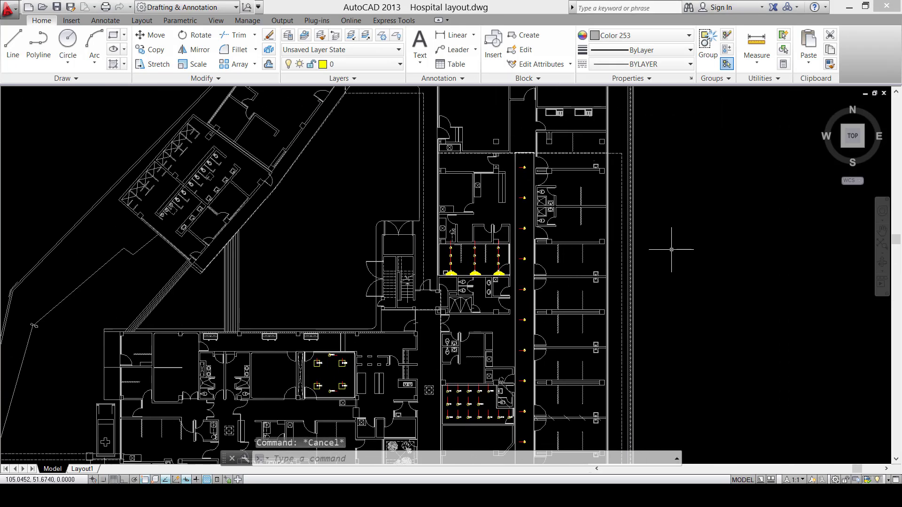
pyautogui.rightClick(672, 252)
pyautogui.moveTo(709, 283)
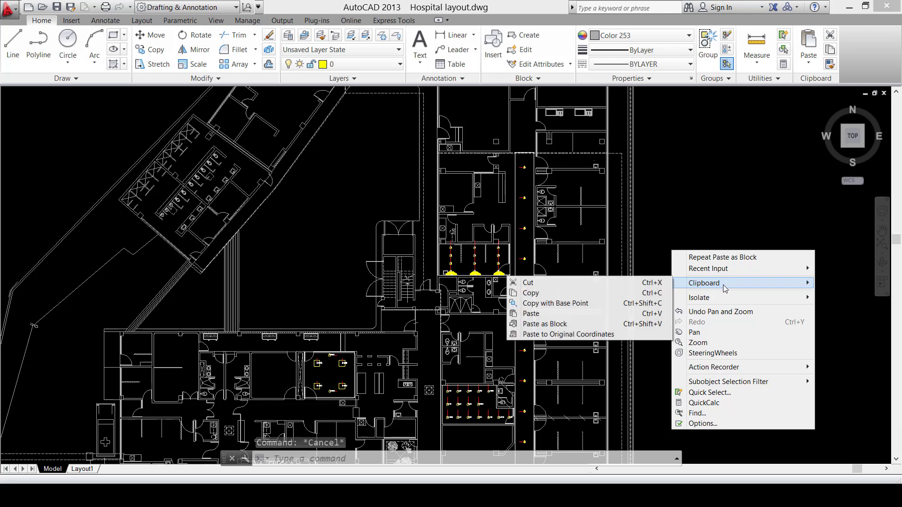
pyautogui.click(610, 324)
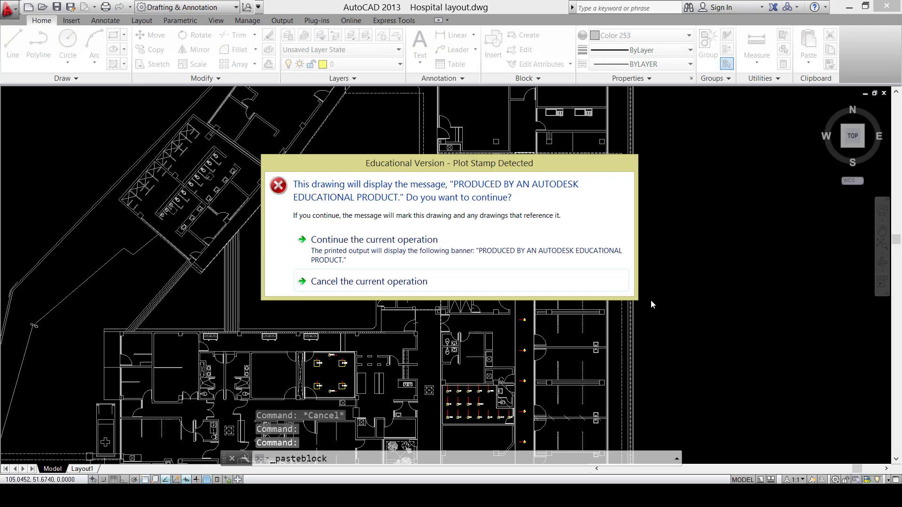
pyautogui.click(515, 251)
pyautogui.click(511, 271)
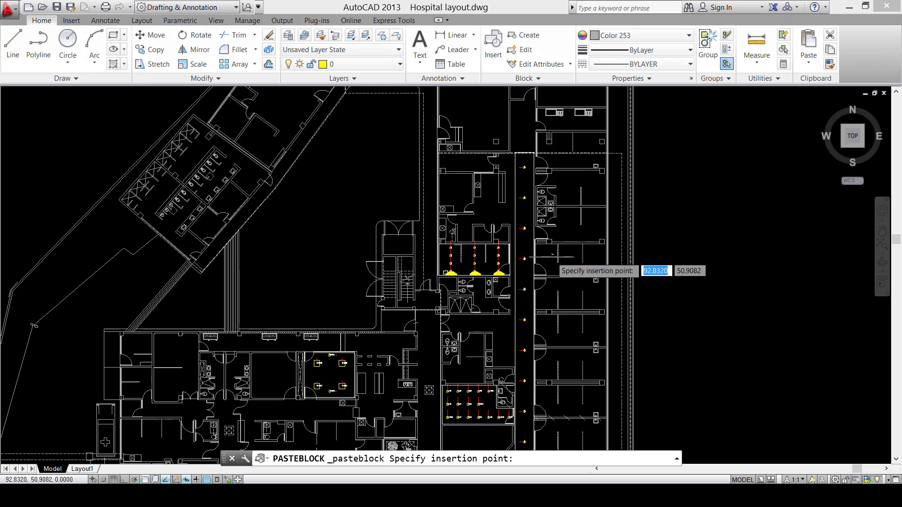
pyautogui.scroll(10, 549, 252)
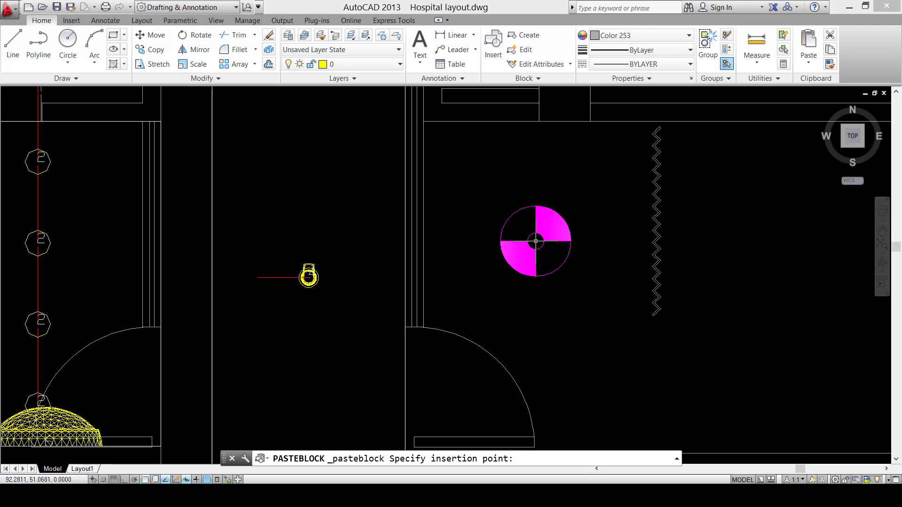
pyautogui.click(535, 241)
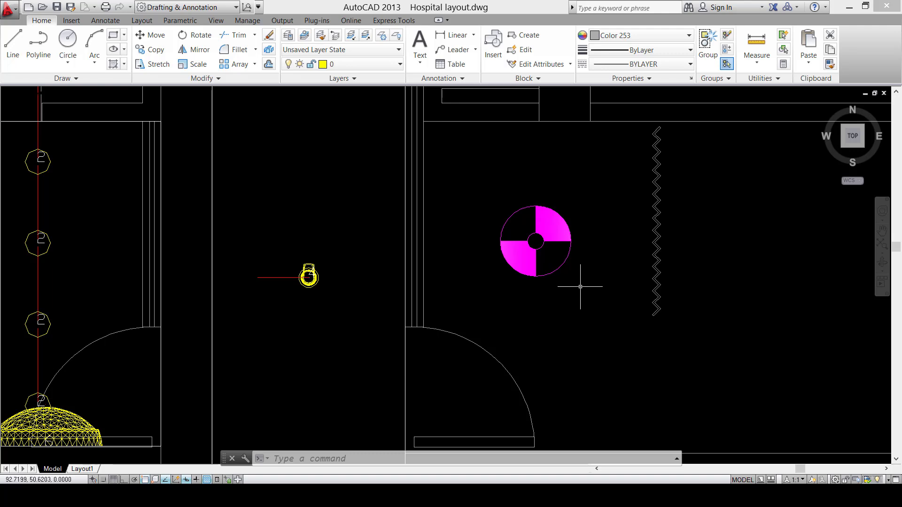
# Scale the pasted luminaire symbol by a factor of 0.3 about its center.
pyautogui.click(607, 180)
pyautogui.click(468, 301)
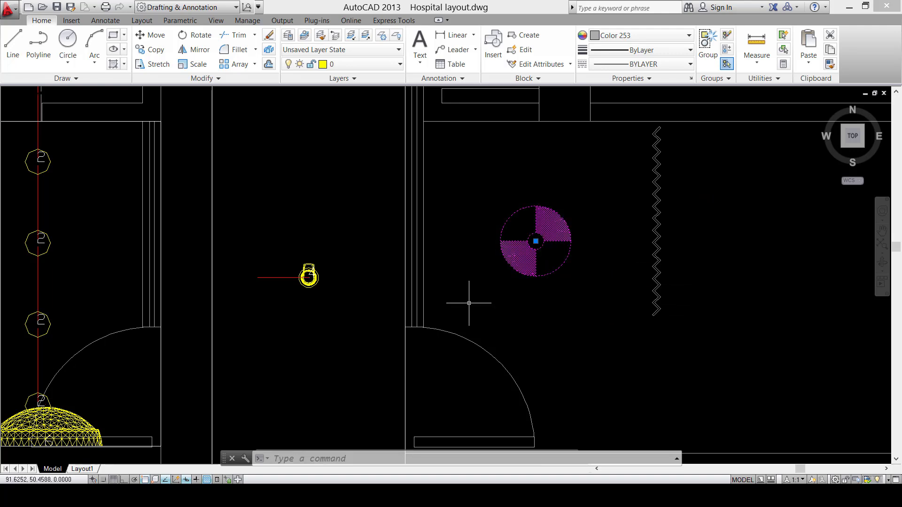
pyautogui.write('SC')
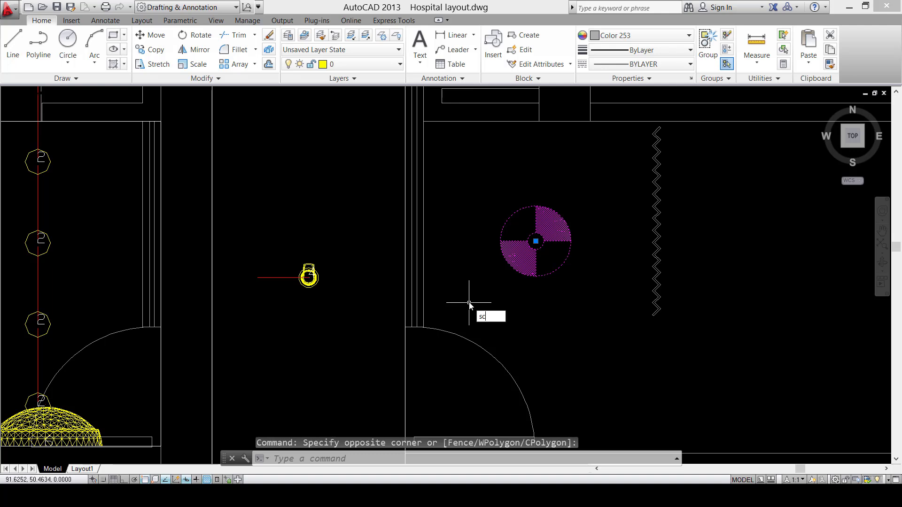
pyautogui.press('Return')
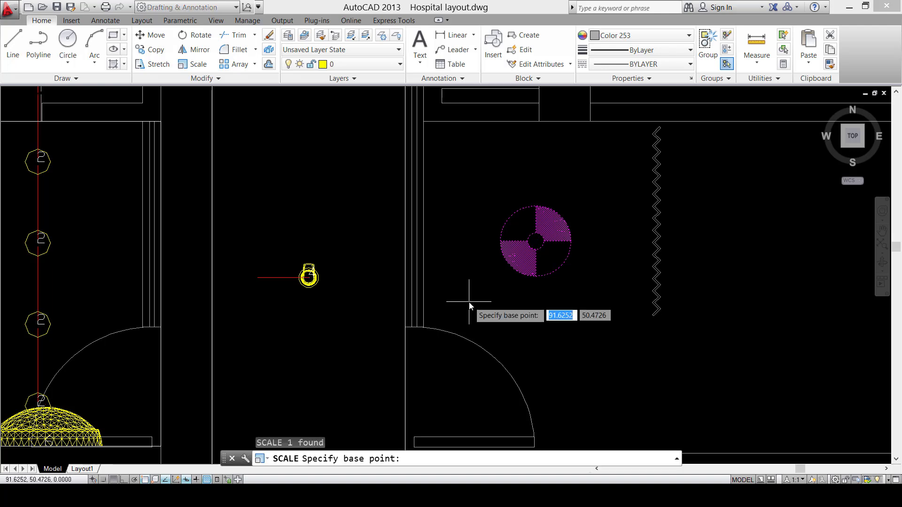
pyautogui.click(535, 241)
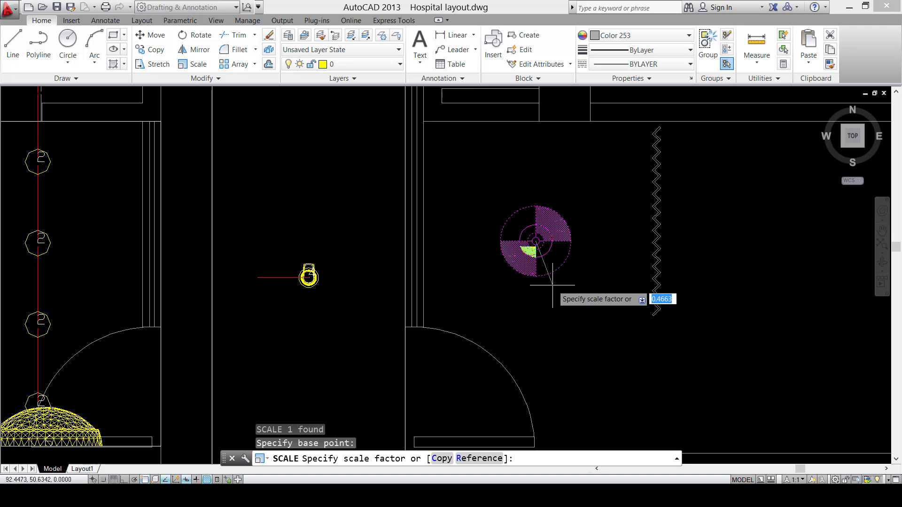
pyautogui.write('.3')
pyautogui.press('Return')
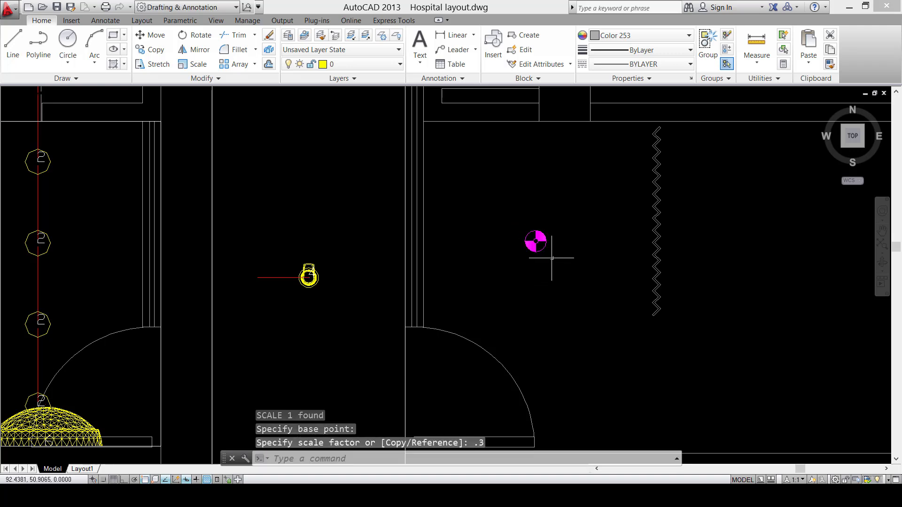
# Copy the scaled luminaire symbol from its center to a point just beside the yellow DIALux fixture in the corridor.
pyautogui.click(557, 215)
pyautogui.click(507, 265)
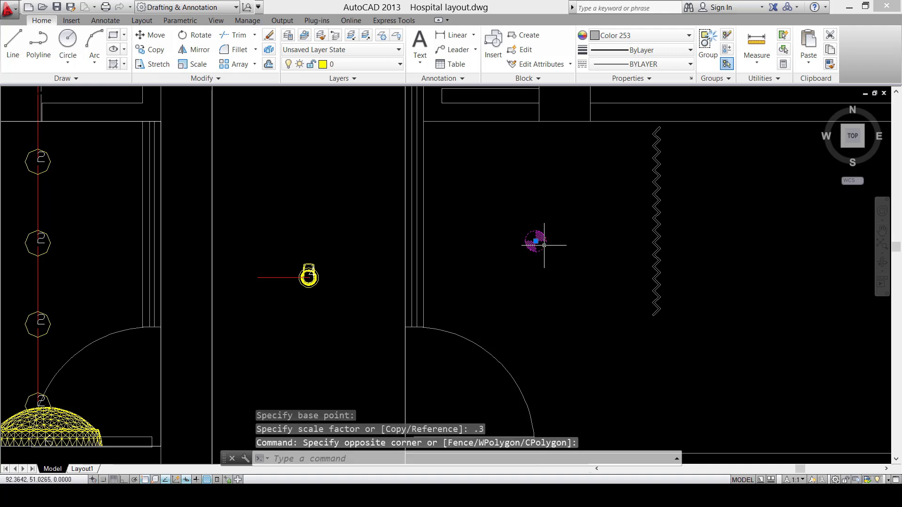
pyautogui.write('co')
pyautogui.press('Return')
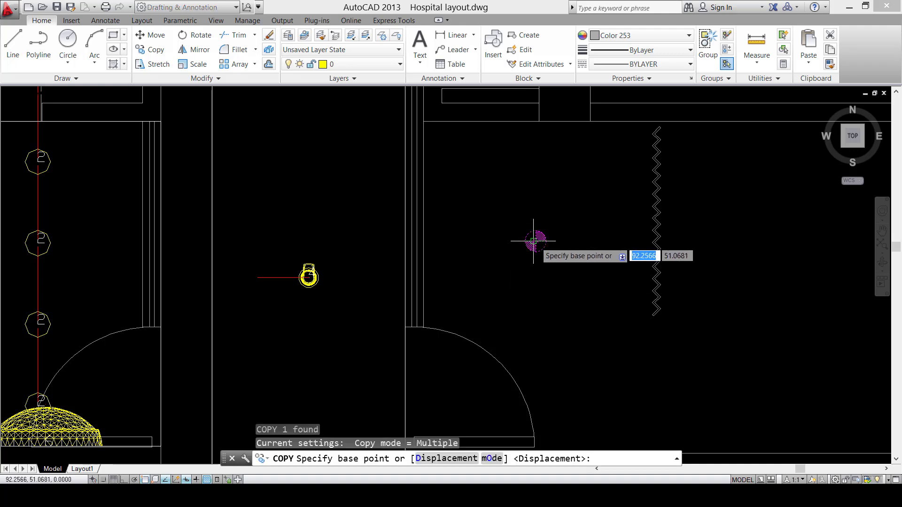
pyautogui.click(536, 241)
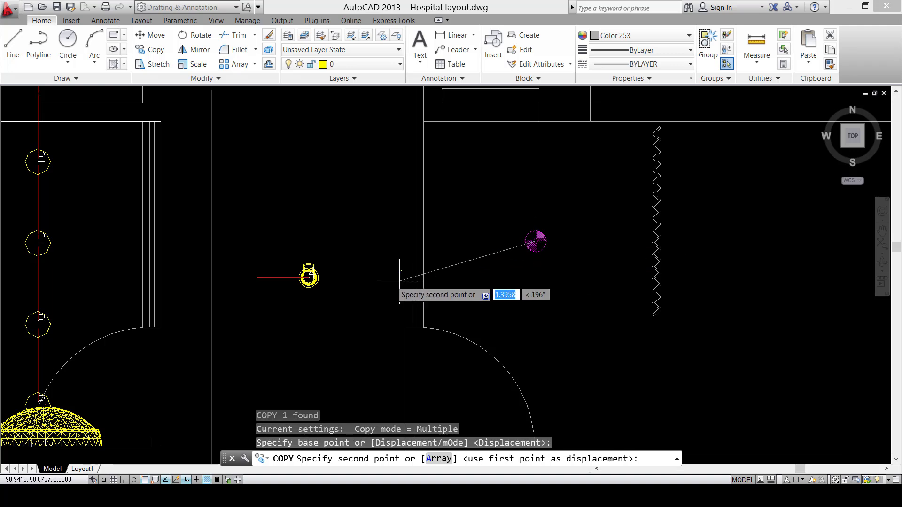
pyautogui.click(334, 277)
pyautogui.scroll(4, 344, 262)
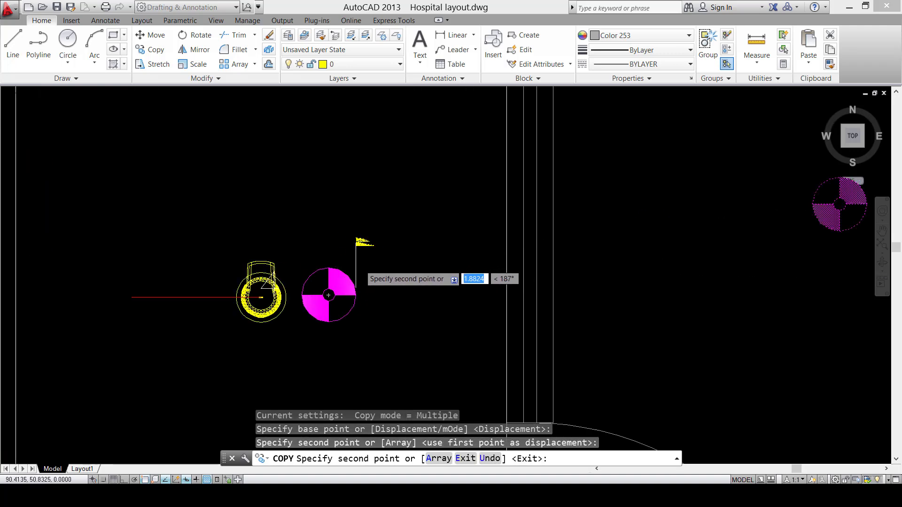
pyautogui.press('Escape')
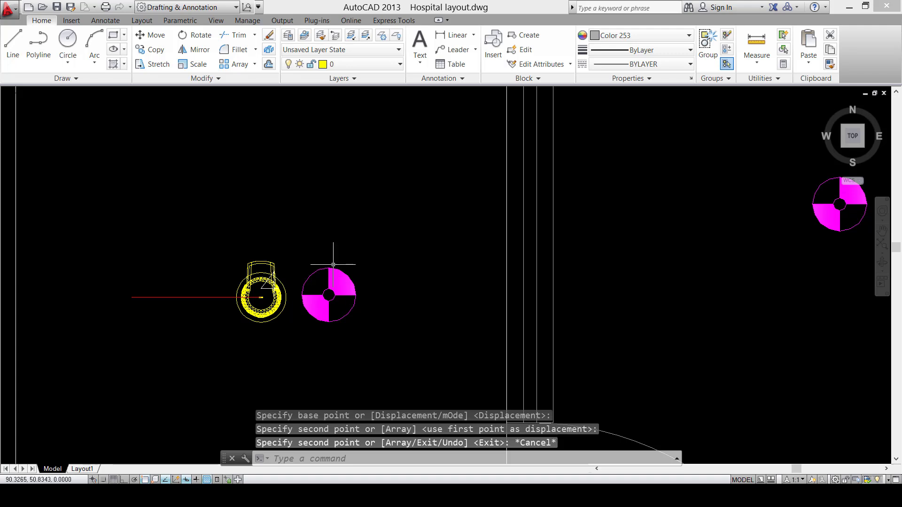
pyautogui.scroll(-5, 332, 264)
pyautogui.scroll(2, 357, 258)
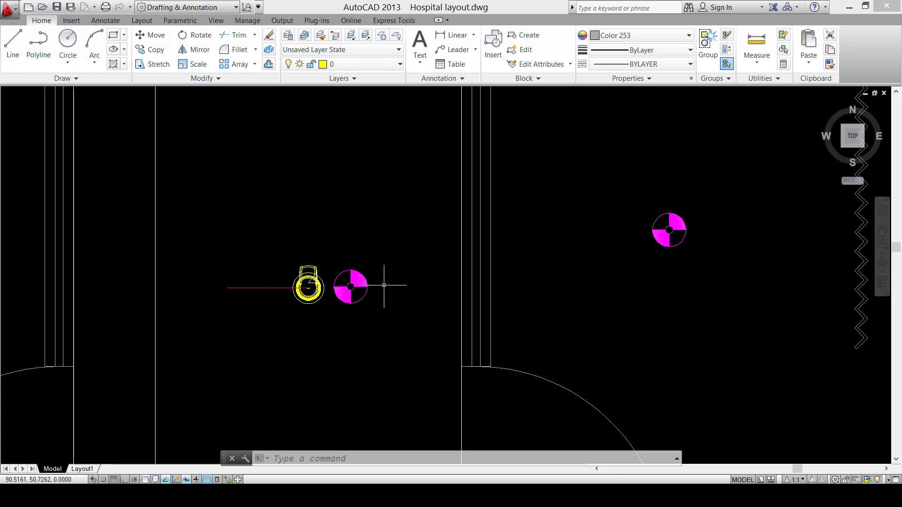
# Erase the copied luminaire symbol beside the yellow DIALux fixture in the corridor.
pyautogui.scroll(-4, 384, 285)
pyautogui.press('Escape')
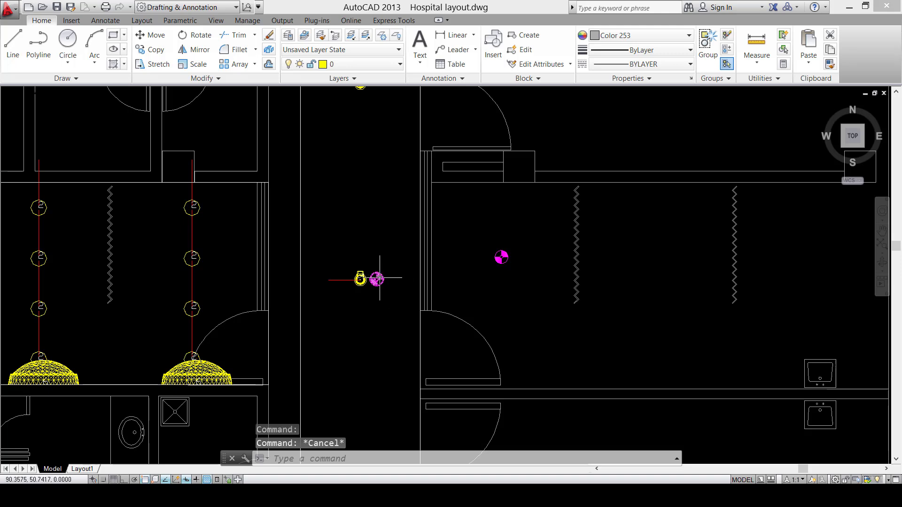
pyautogui.click(380, 278)
pyautogui.press('Delete')
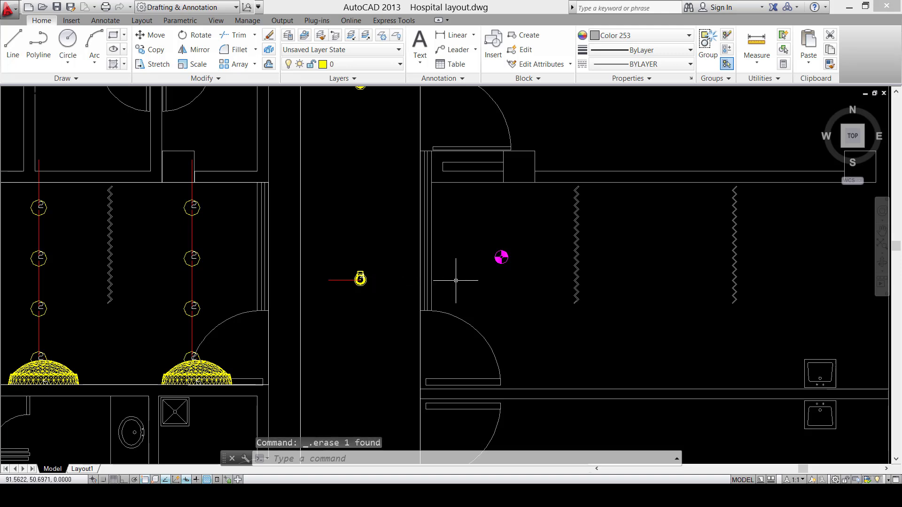
# Open the block definition of the magenta luminaire symbol in the room beside the corridor for editing.
pyautogui.doubleClick(502, 257)
pyautogui.press('Escape')
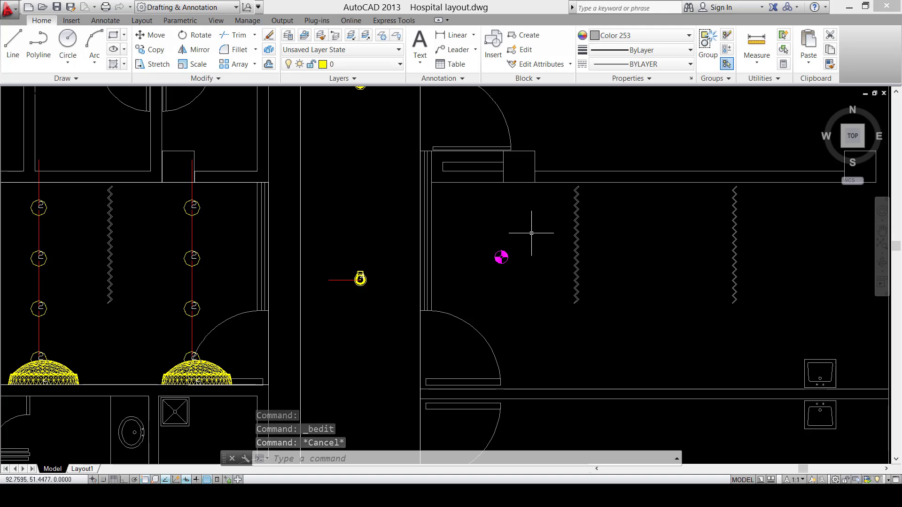
pyautogui.click(531, 233)
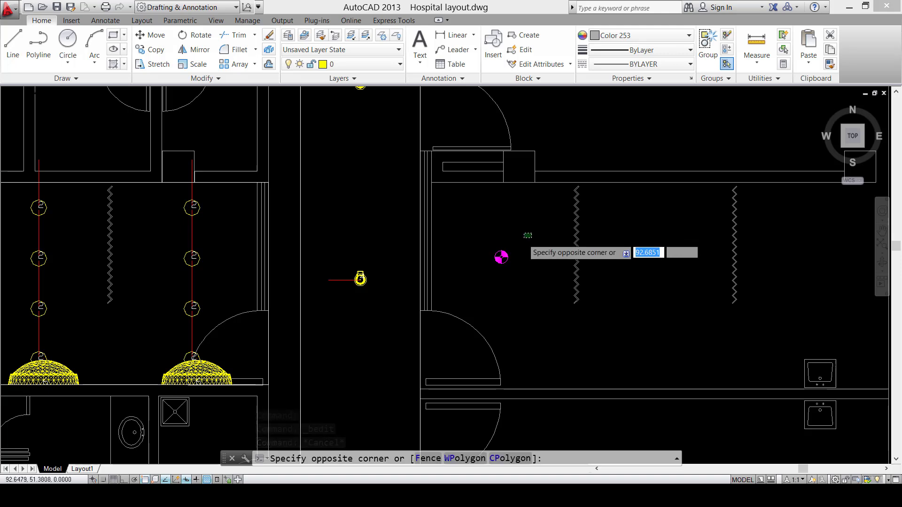
pyautogui.click(472, 276)
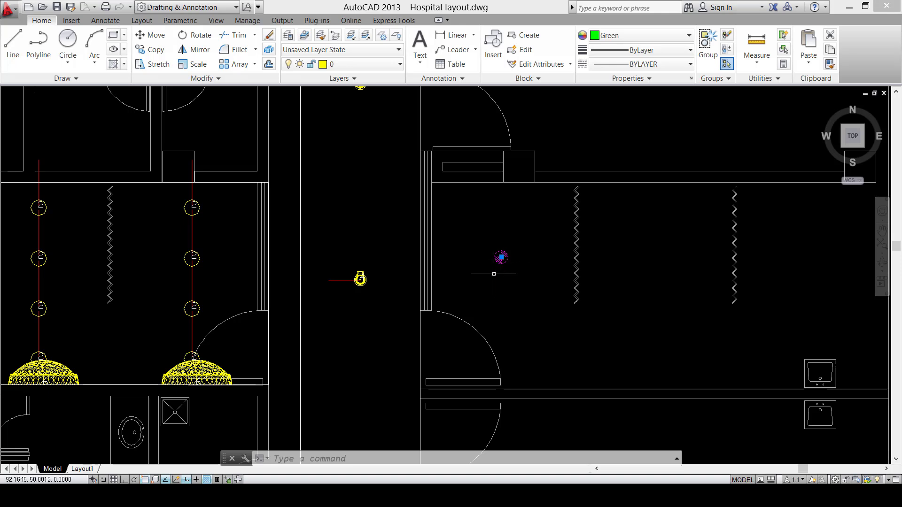
pyautogui.moveTo(499, 261)
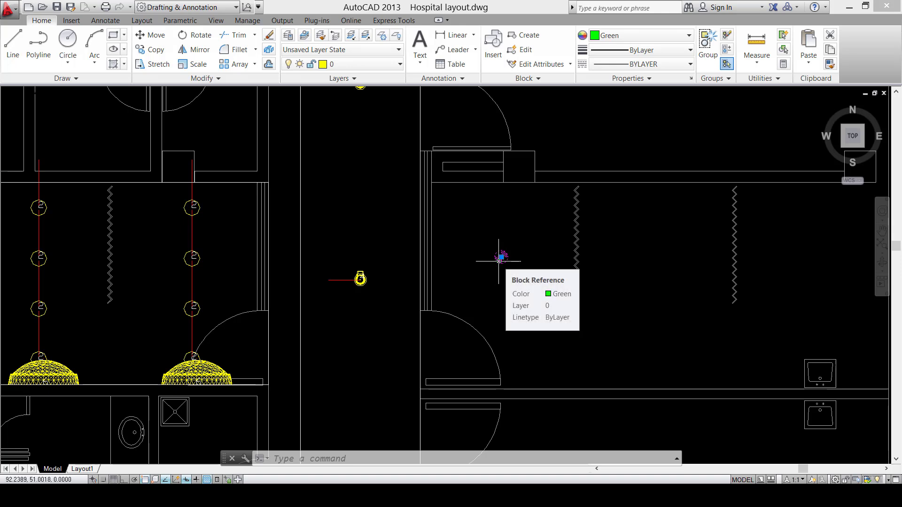
pyautogui.doubleClick(498, 261)
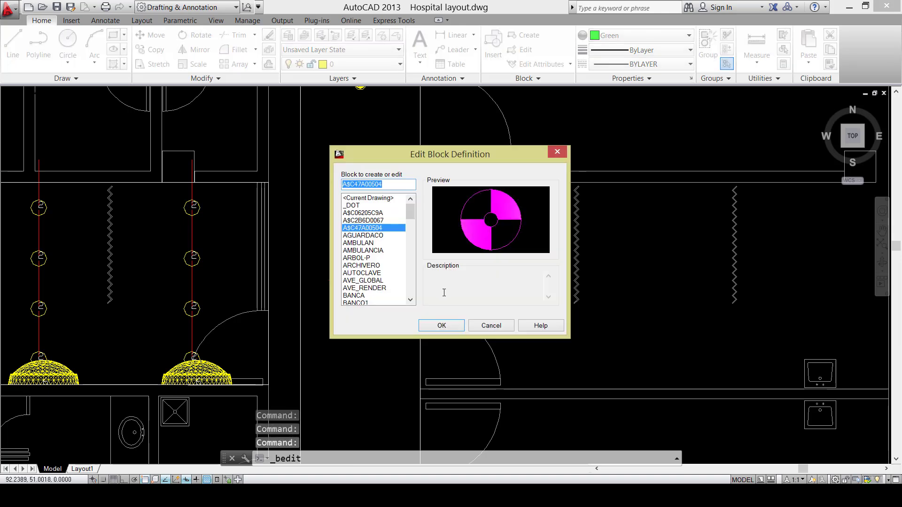
pyautogui.click(458, 328)
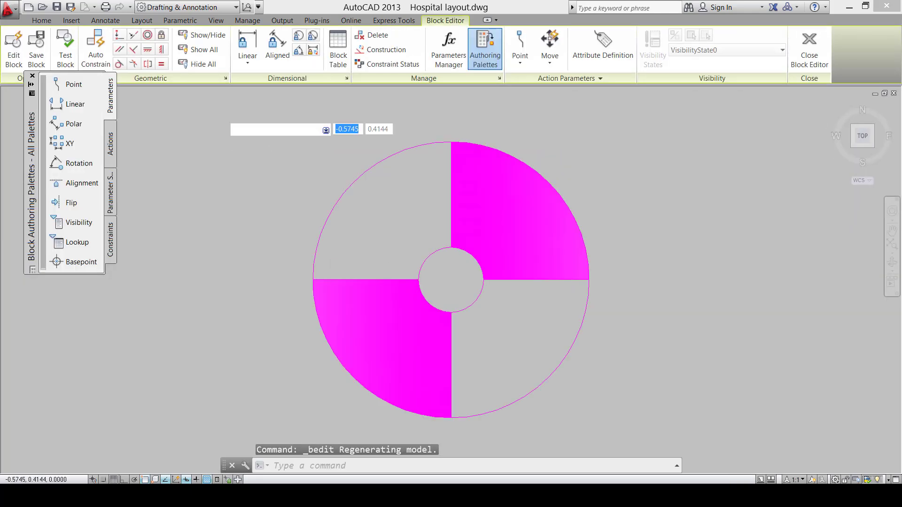
# Set the color of all the symbol's outline circles and lines to Green.
pyautogui.click(221, 114)
pyautogui.click(653, 428)
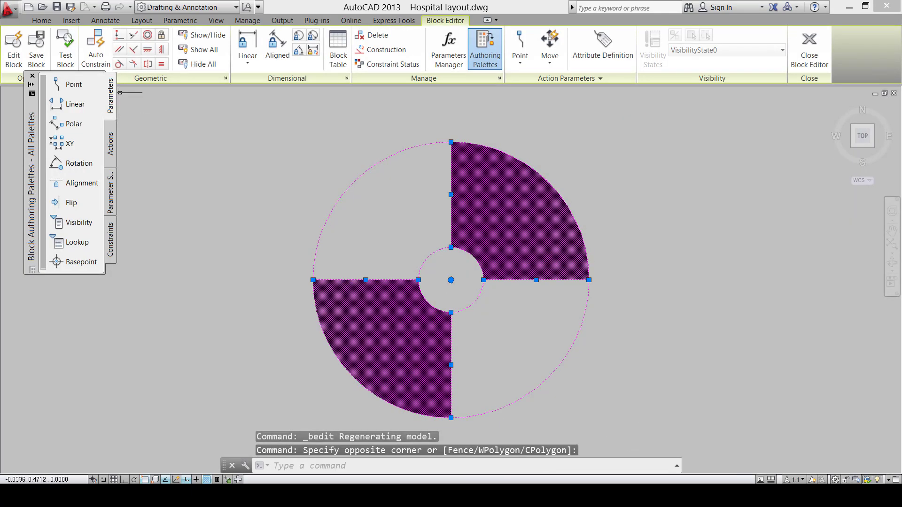
pyautogui.click(41, 21)
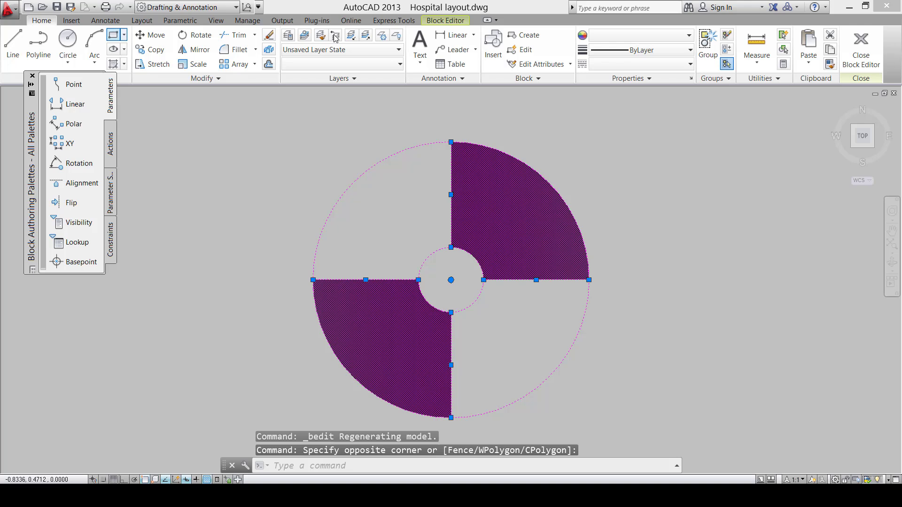
pyautogui.click(640, 35)
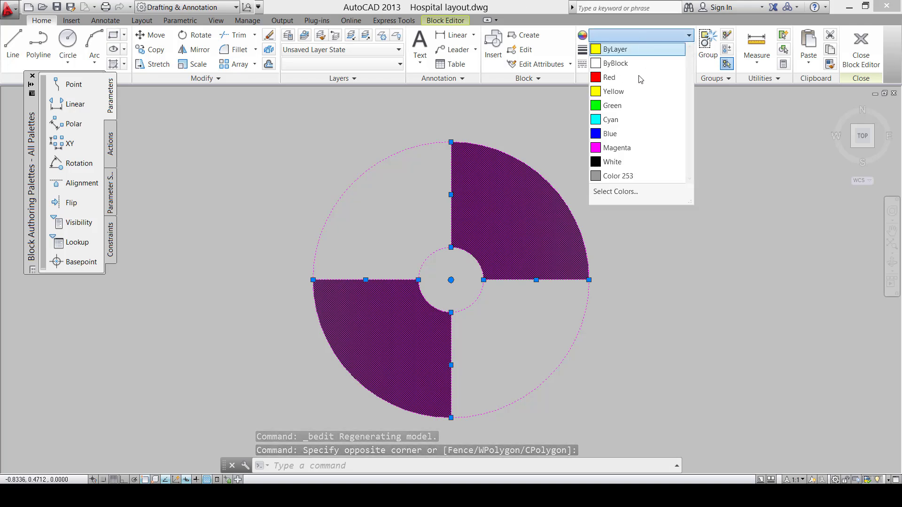
pyautogui.click(595, 106)
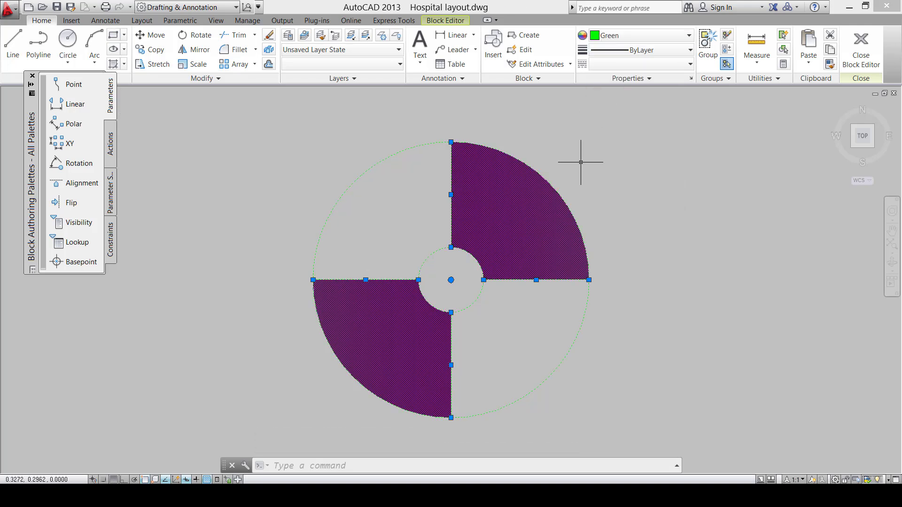
pyautogui.press('Escape')
# Set the symbol's gradient hatch color to Green and close the Block Editor, saving the changes to the block.
pyautogui.click(499, 225)
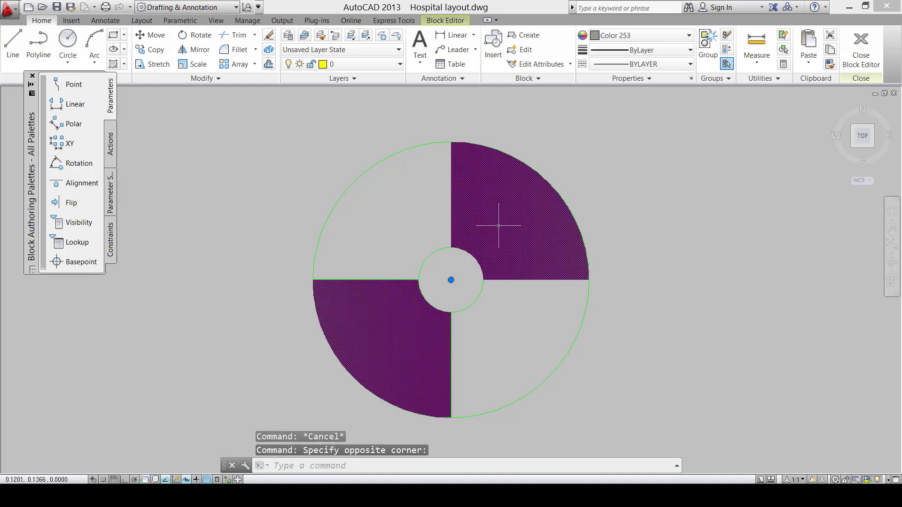
pyautogui.click(388, 50)
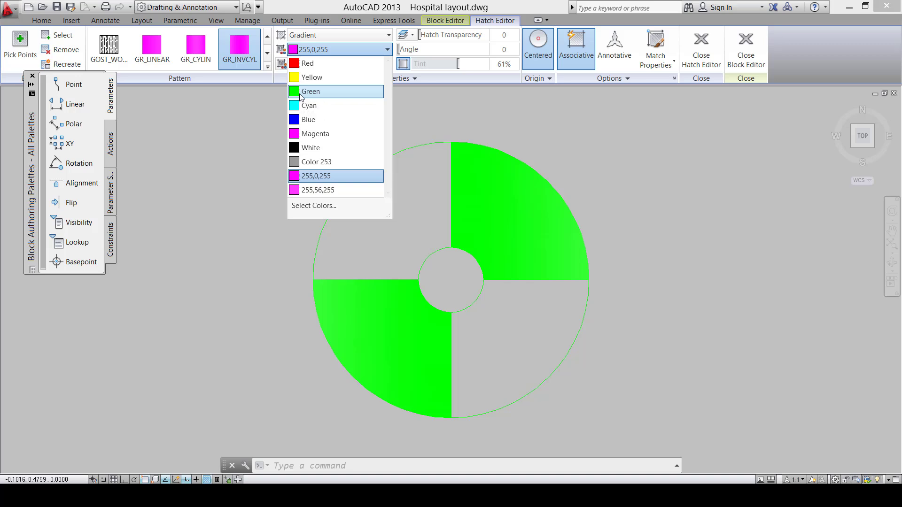
pyautogui.click(310, 91)
pyautogui.press('Escape')
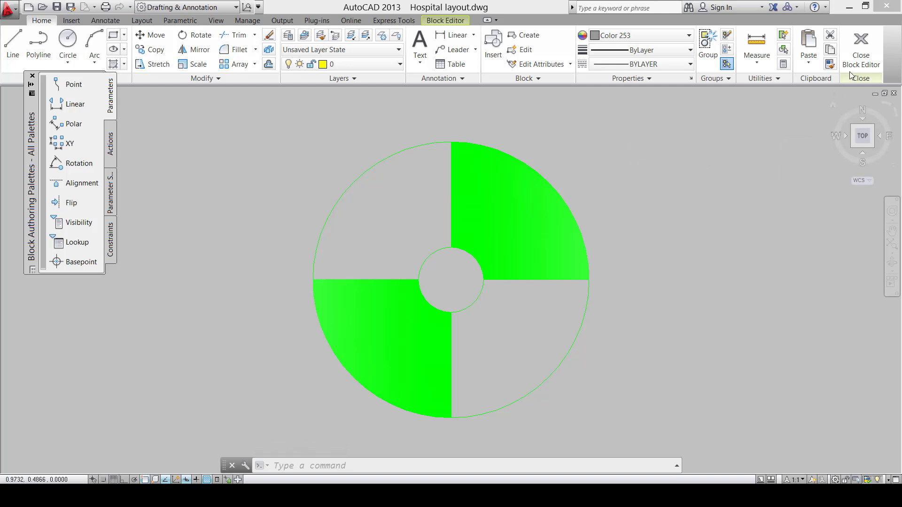
pyautogui.click(859, 58)
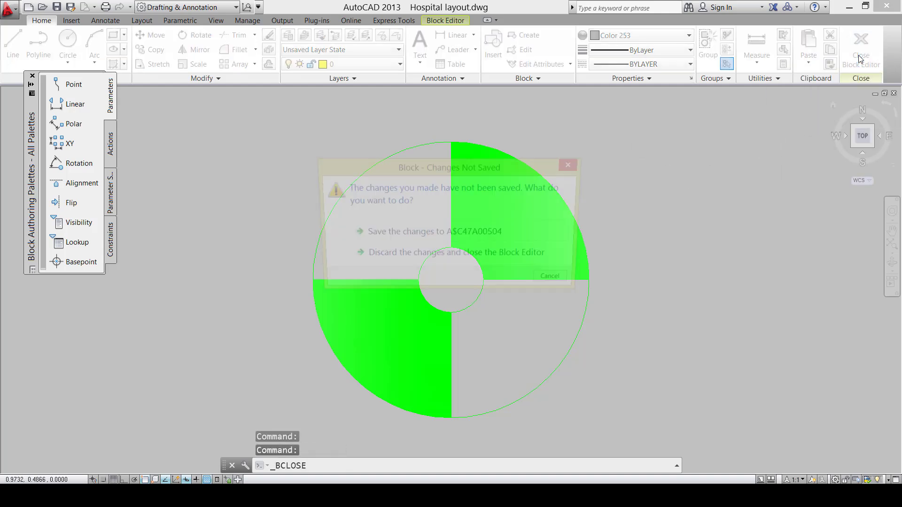
pyautogui.click(496, 239)
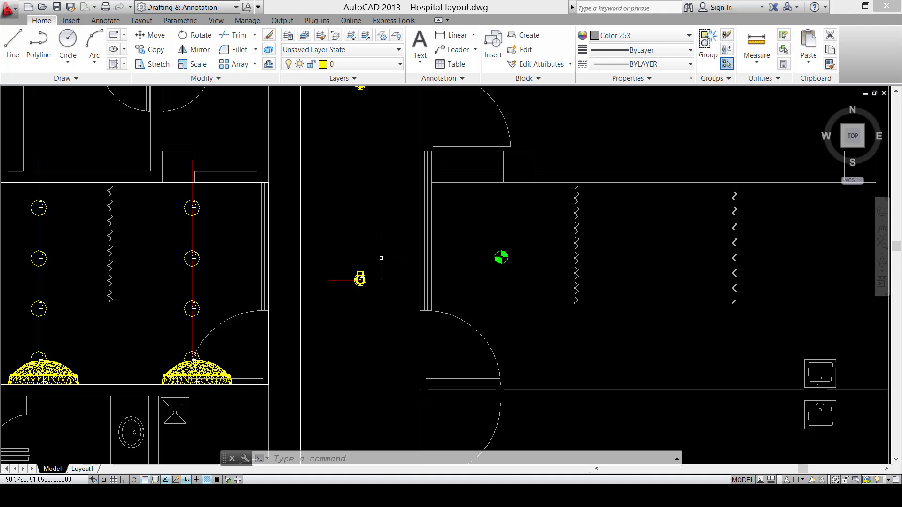
# Create a new layer in the Layer Properties Manager and set its color to green.
pyautogui.press('Escape')
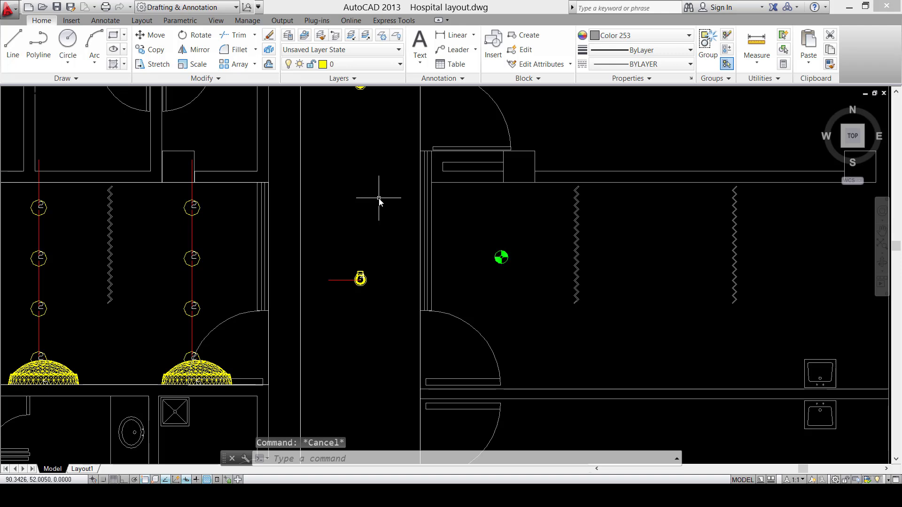
pyautogui.write('LA')
pyautogui.press('Return')
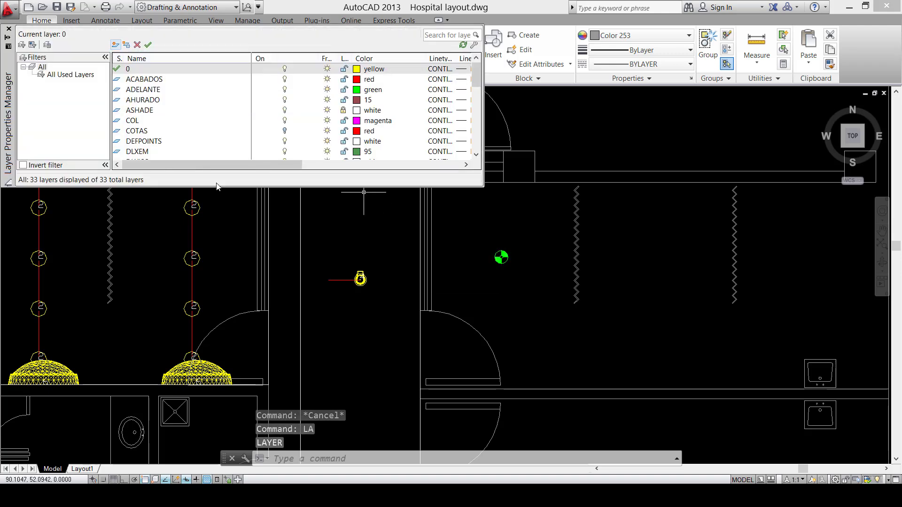
pyautogui.click(115, 45)
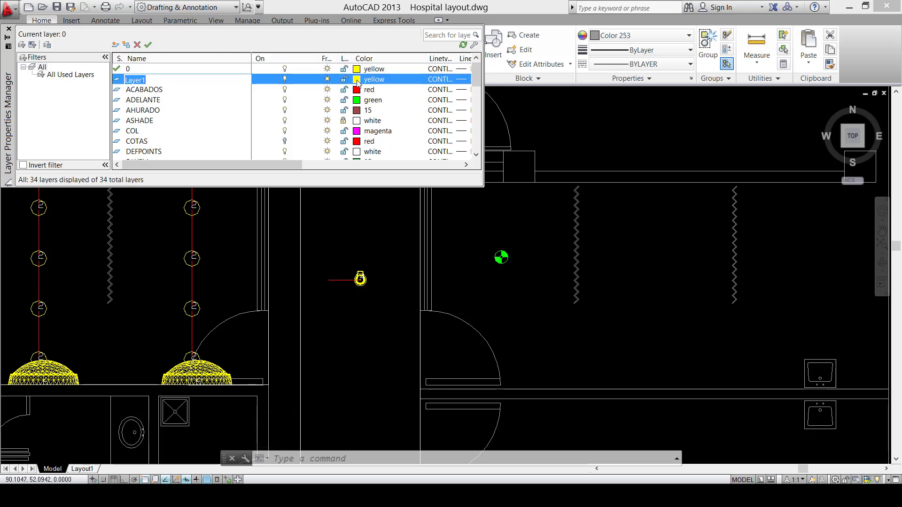
pyautogui.click(358, 80)
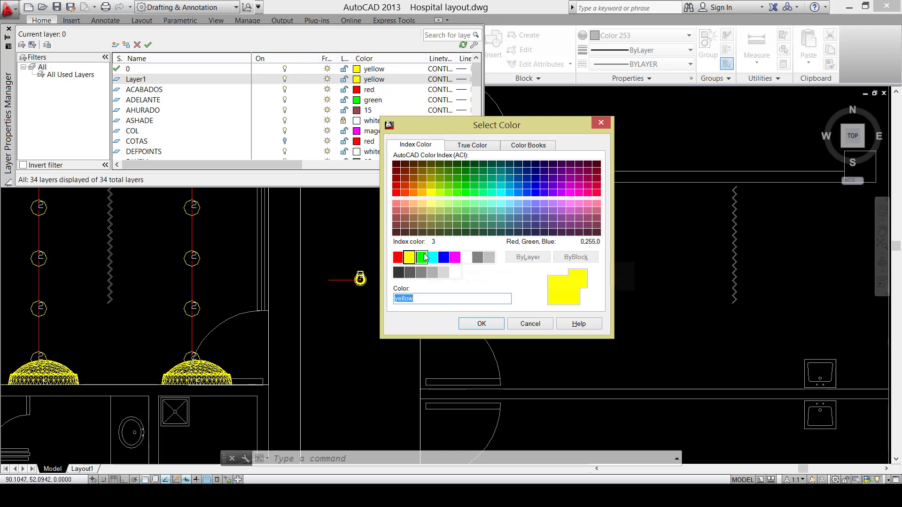
pyautogui.click(425, 257)
pyautogui.click(488, 326)
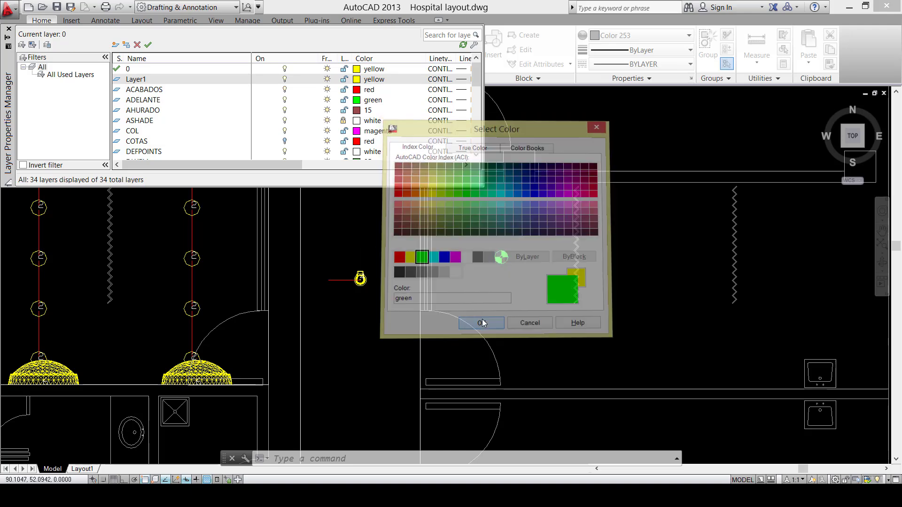
# Rename the new green layer "Lighting design" and close the Layer Properties Manager.
pyautogui.click(149, 79)
pyautogui.click(149, 79)
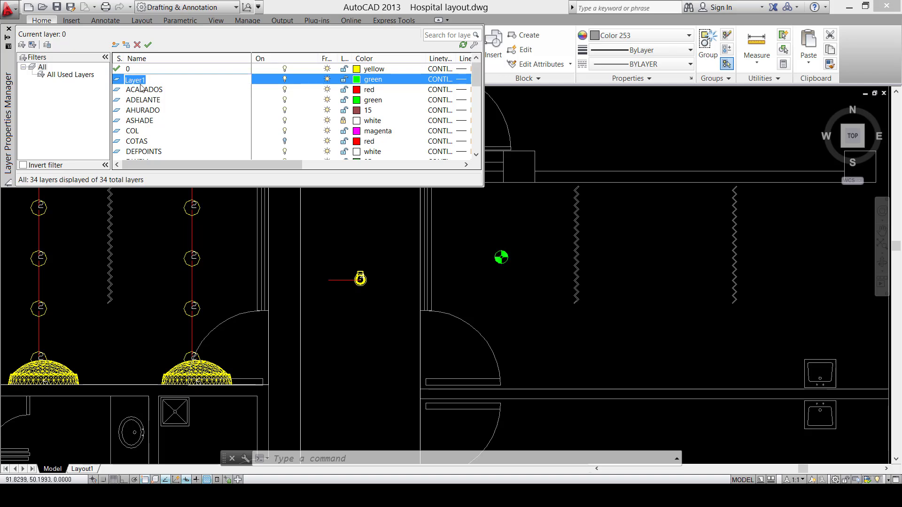
pyautogui.write('Lighting design')
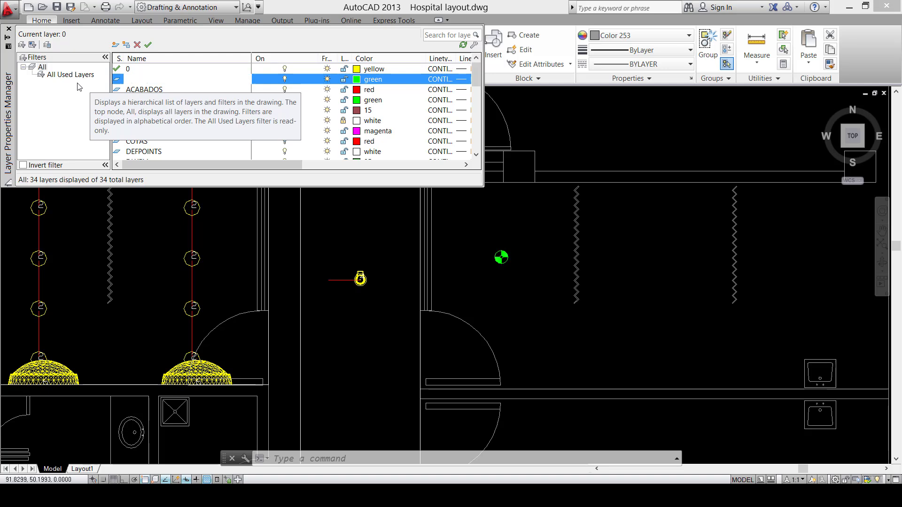
pyautogui.press('Return')
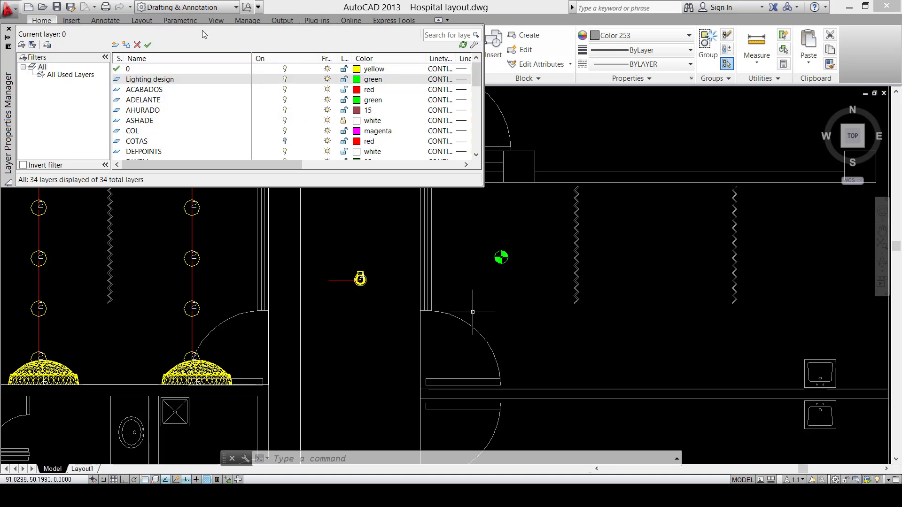
pyautogui.click(8, 30)
# Assign the green luminaire symbol in the room beside the corridor to the Lighting design layer.
pyautogui.click(529, 240)
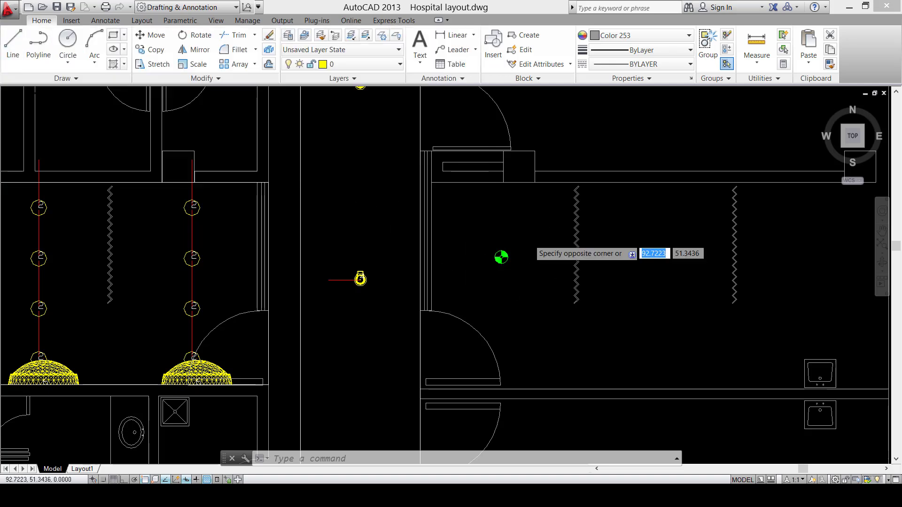
pyautogui.click(479, 272)
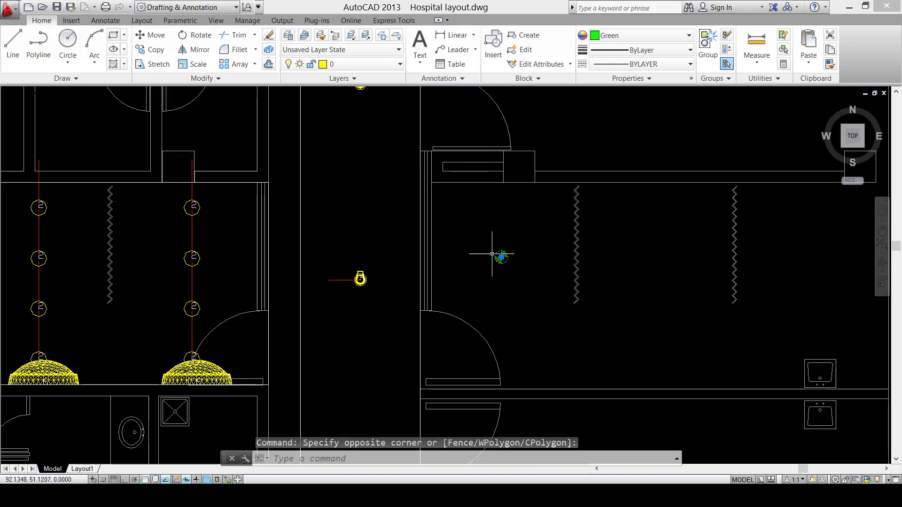
pyautogui.click(366, 64)
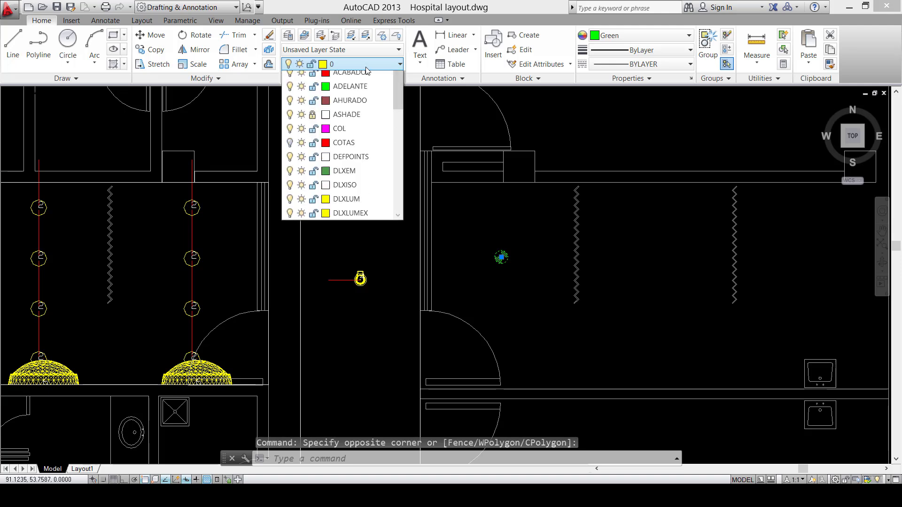
pyautogui.press('l')
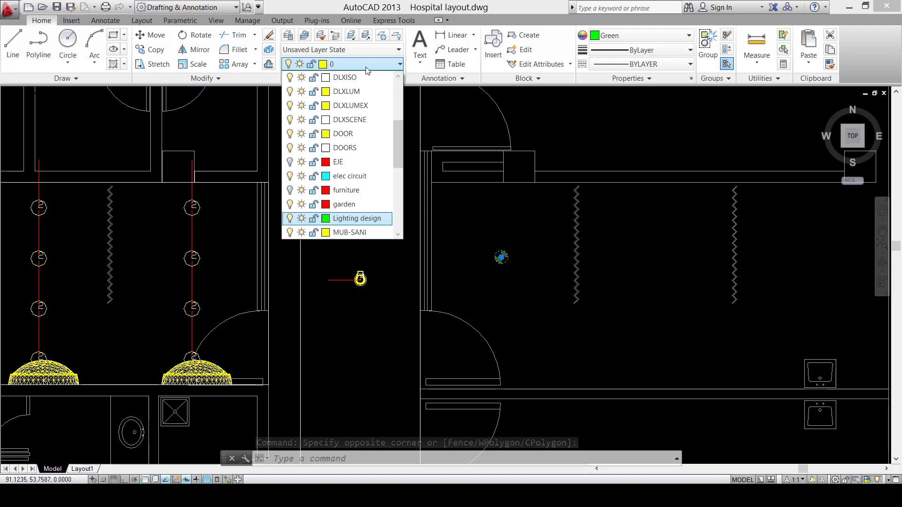
pyautogui.click(342, 218)
pyautogui.press('Escape')
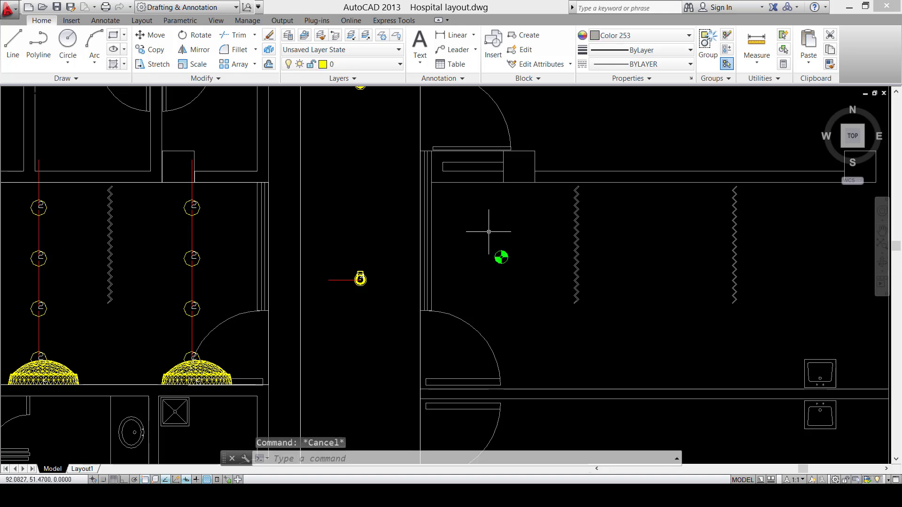
pyautogui.click(469, 232)
pyautogui.click(518, 281)
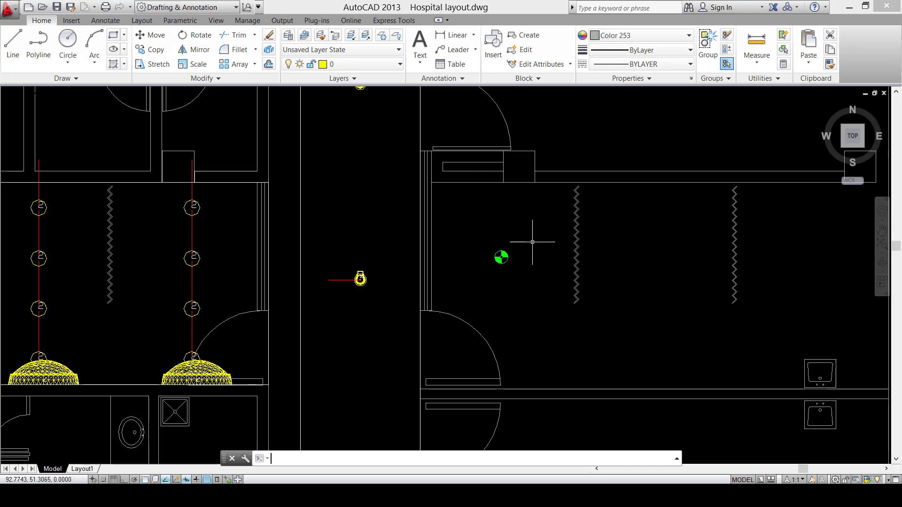
pyautogui.press('Escape')
# Copy the green luminaire symbol by its centre onto the uppermost luminaire in the long corridor.
pyautogui.scroll(-5, 499, 262)
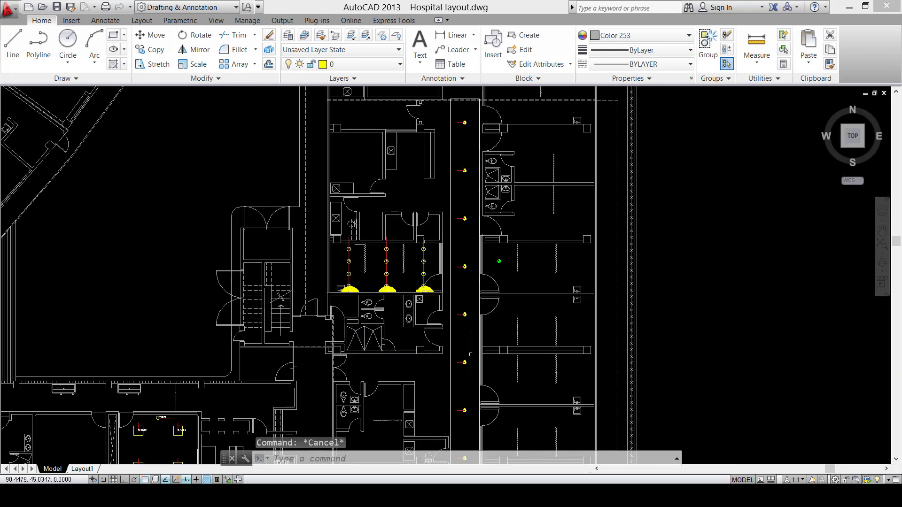
pyautogui.scroll(10, 517, 268)
pyautogui.moveTo(433, 287); pyautogui.dragTo(494, 252, button='middle')
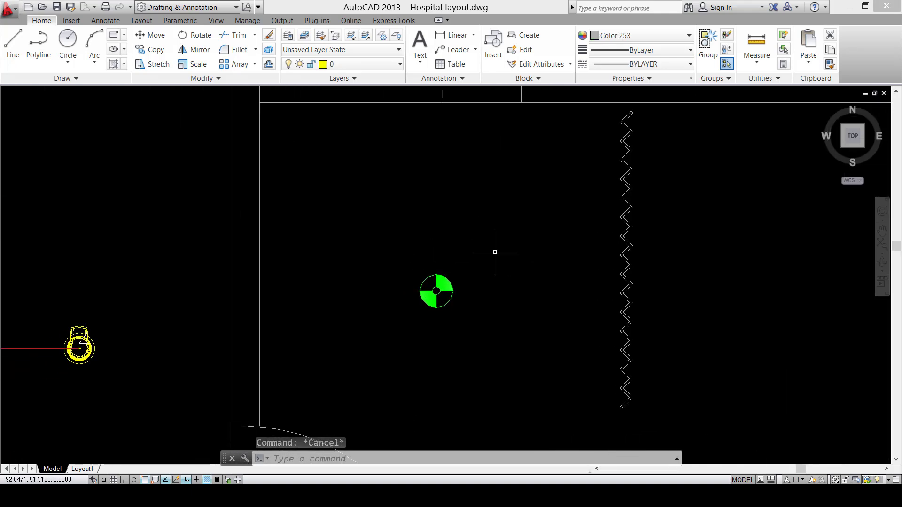
pyautogui.click(519, 233)
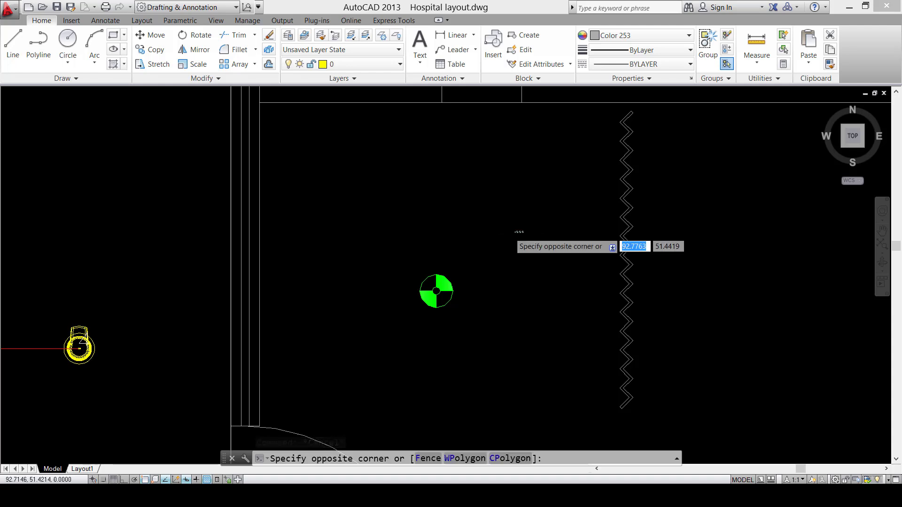
pyautogui.click(359, 354)
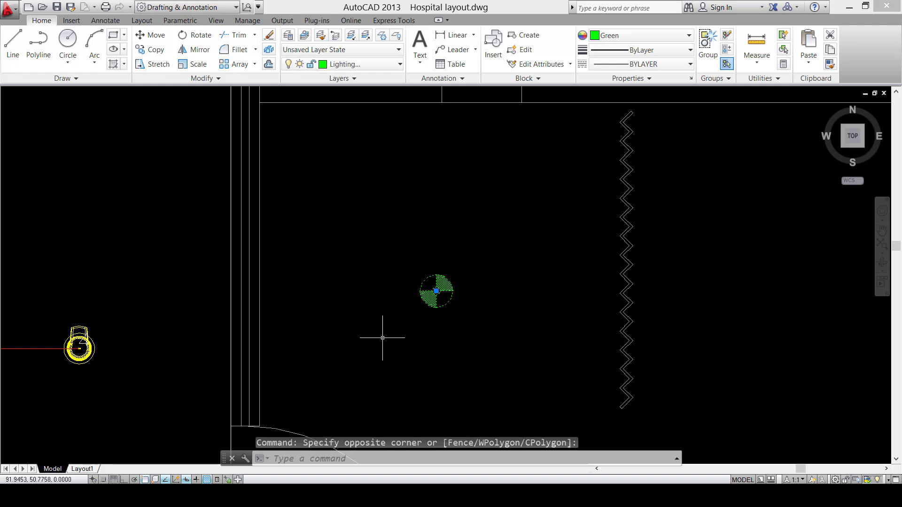
pyautogui.press('Return')
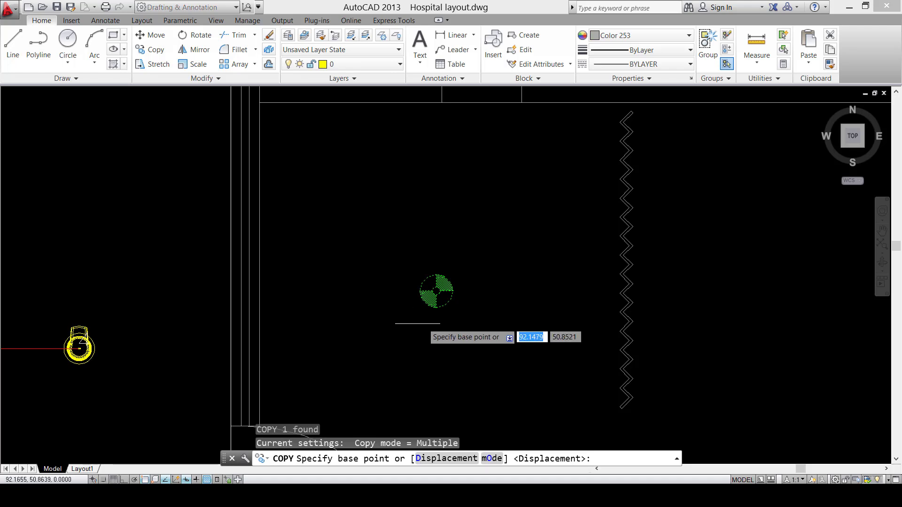
pyautogui.scroll(4, 435, 291)
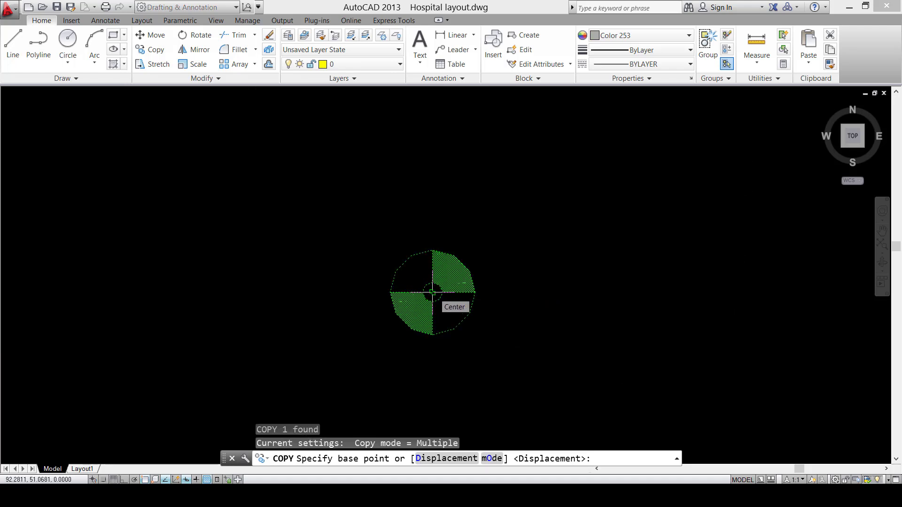
pyautogui.click(432, 292)
pyautogui.scroll(-6, 423, 296)
pyautogui.scroll(8, 416, 353)
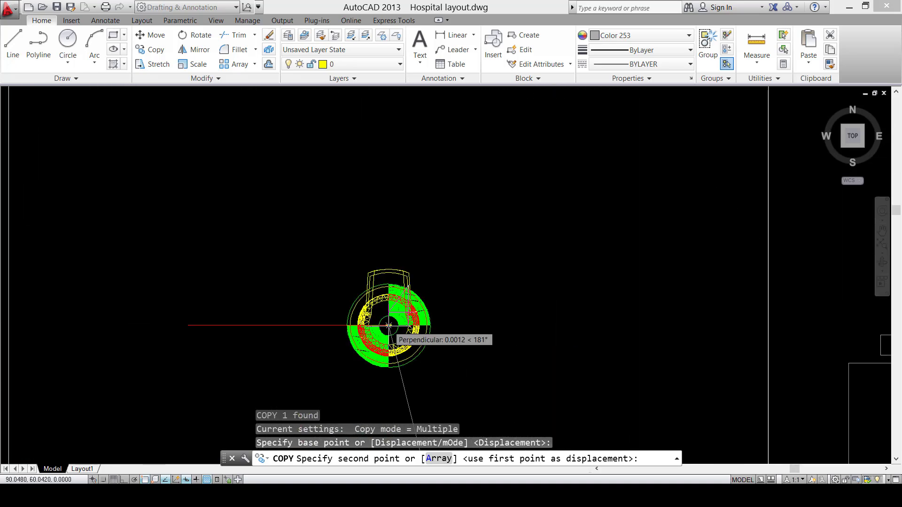
pyautogui.click(389, 325)
pyautogui.scroll(-6, 479, 173)
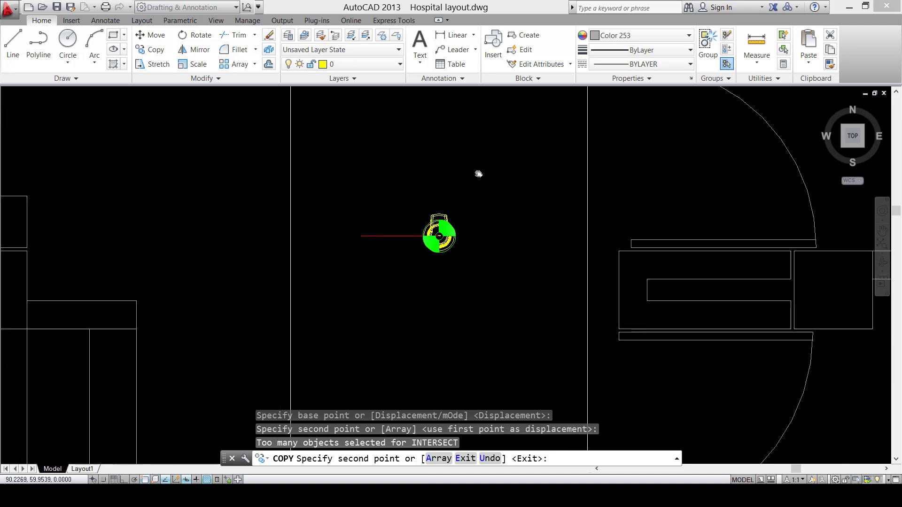
# Place further symbol copies on the next corridor luminaires, down to the one level with the room with three luminaire columns.
pyautogui.scroll(8, 490, 214)
pyautogui.moveTo(470, 309); pyautogui.dragTo(502, 105, button='middle')
pyautogui.click(496, 293)
pyautogui.scroll(-10, 496, 294)
pyautogui.scroll(4, 501, 213)
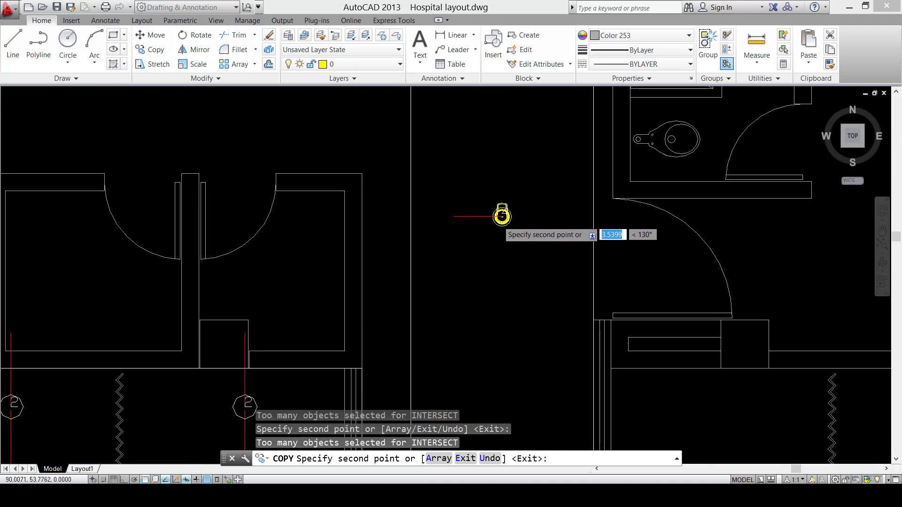
pyautogui.click(501, 215)
pyautogui.scroll(-3, 502, 216)
pyautogui.moveTo(499, 319); pyautogui.dragTo(534, 92, button='middle')
pyautogui.scroll(3, 508, 228)
pyautogui.scroll(6, 516, 252)
pyautogui.click(519, 298)
pyautogui.scroll(-8, 520, 298)
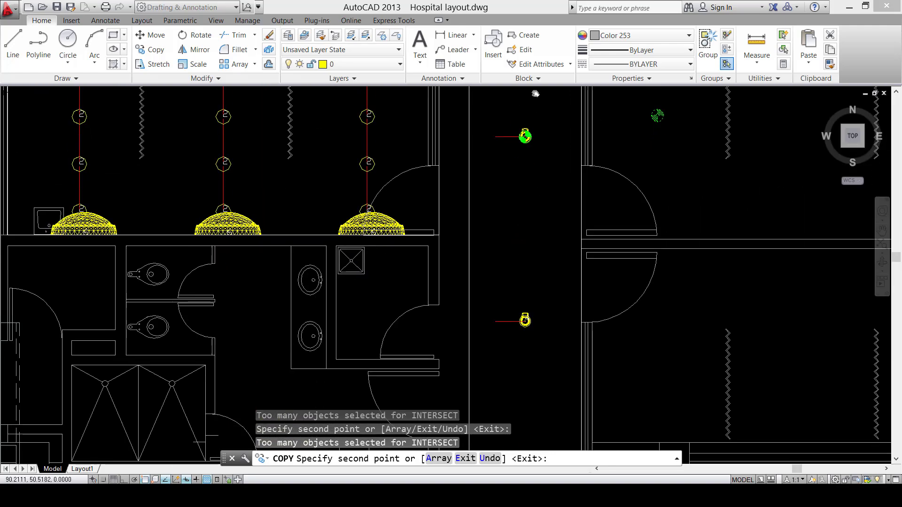
# Place symbol copies on the remaining corridor luminaires down to the corridor's lower end.
pyautogui.scroll(2, 521, 300)
pyautogui.moveTo(521, 300); pyautogui.dragTo(517, 235, button='middle')
pyautogui.scroll(2, 517, 234)
pyautogui.scroll(2, 531, 281)
pyautogui.click(525, 287)
pyautogui.scroll(-2, 526, 287)
pyautogui.moveTo(525, 319); pyautogui.dragTo(525, 118, button='middle')
pyautogui.scroll(-8, 523, 235)
pyautogui.moveTo(523, 270); pyautogui.dragTo(527, 227, button='middle')
pyautogui.scroll(6, 527, 238)
pyautogui.scroll(-8, 541, 255)
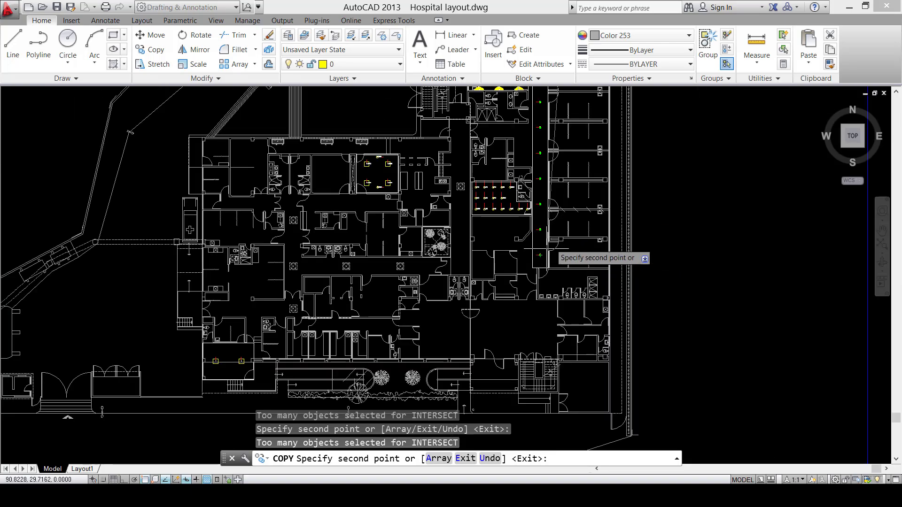
# Copy the symbol onto the upper three luminaires of the left column in the room between the stairs and the corridor.
pyautogui.moveTo(544, 249); pyautogui.dragTo(535, 352, button='middle')
pyautogui.moveTo(546, 195); pyautogui.dragTo(517, 303, button='middle')
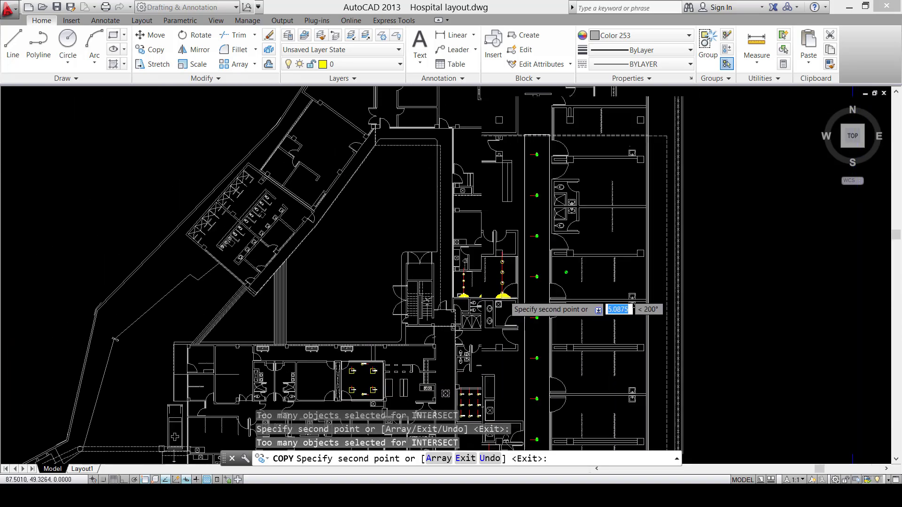
pyautogui.scroll(8, 526, 272)
pyautogui.scroll(1, 548, 292)
pyautogui.moveTo(327, 243); pyautogui.dragTo(437, 243, button='middle')
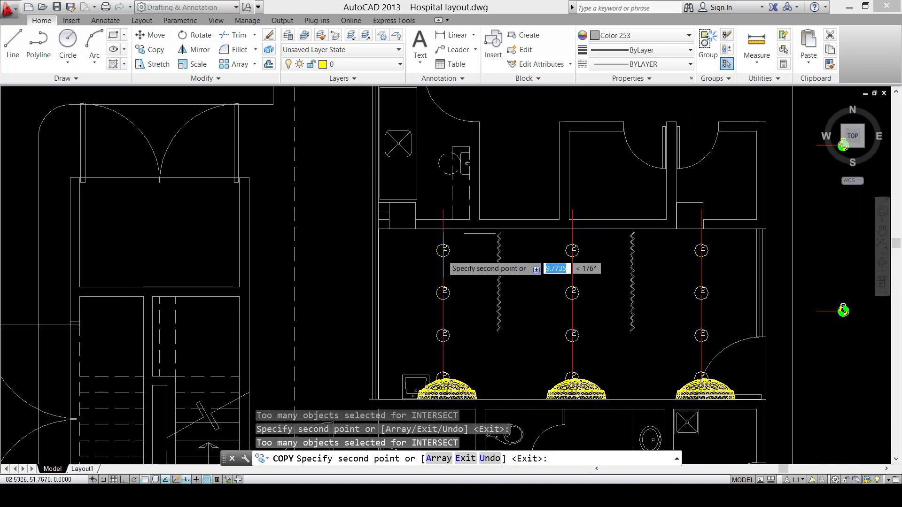
pyautogui.scroll(6, 436, 243)
pyautogui.click(433, 229)
pyautogui.scroll(-6, 468, 166)
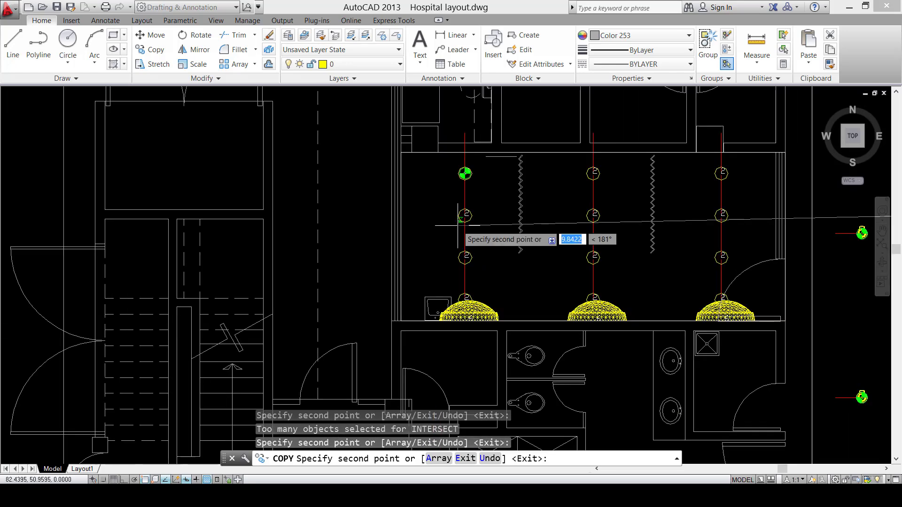
pyautogui.scroll(6, 464, 219)
pyautogui.click(471, 194)
pyautogui.scroll(-6, 469, 206)
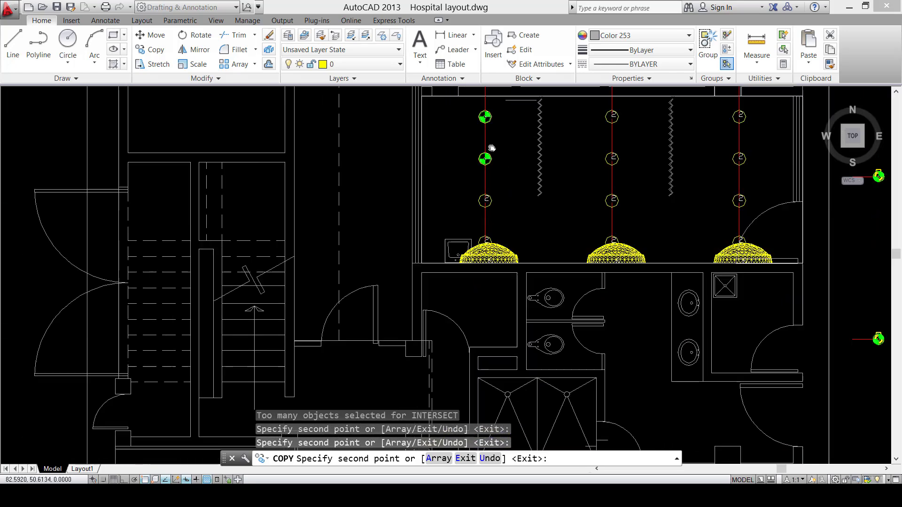
pyautogui.scroll(6, 489, 188)
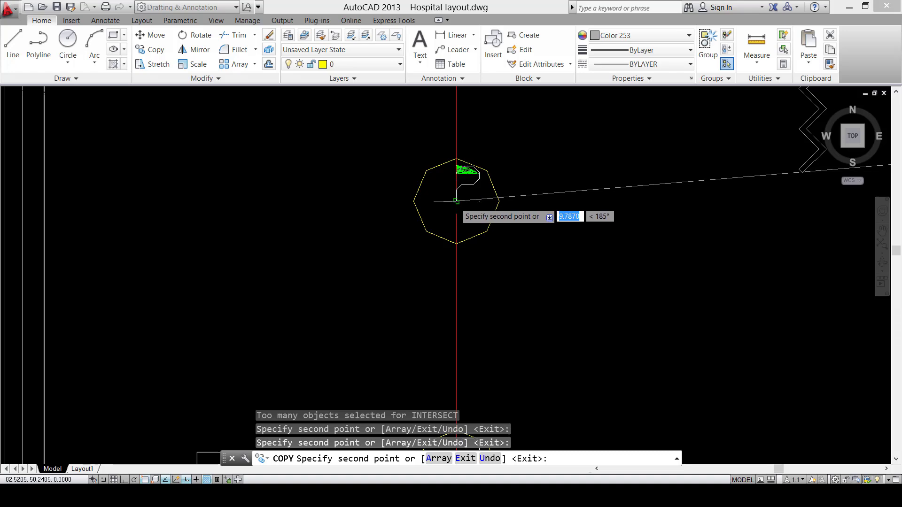
pyautogui.click(456, 201)
pyautogui.scroll(-6, 456, 201)
# Place symbol copies on the upper three luminaires of the middle and right columns in the same room.
pyautogui.scroll(6, 508, 251)
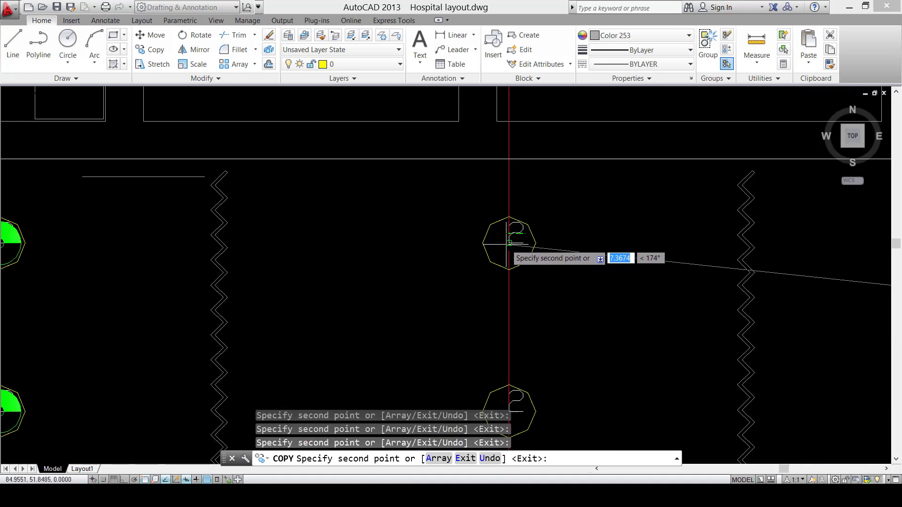
pyautogui.click(508, 243)
pyautogui.scroll(-6, 509, 243)
pyautogui.scroll(6, 536, 216)
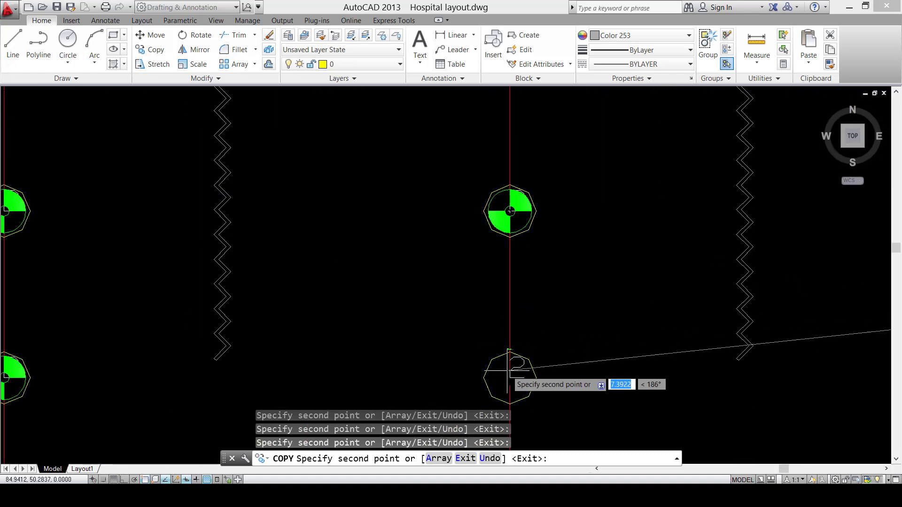
pyautogui.scroll(-6, 506, 368)
pyautogui.scroll(3, 594, 202)
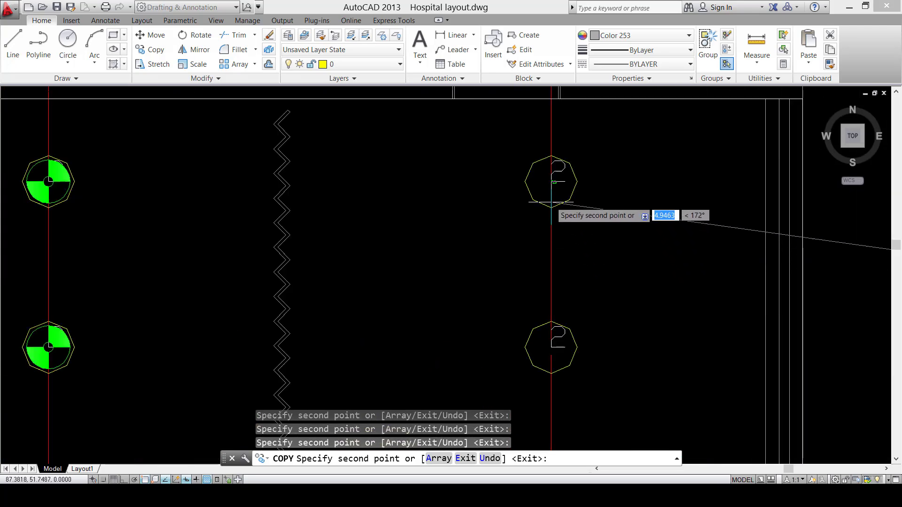
# Copy the symbol onto the five luminaires in the top row of the three-row room beside the corridor and end the copying.
pyautogui.scroll(-10, 573, 281)
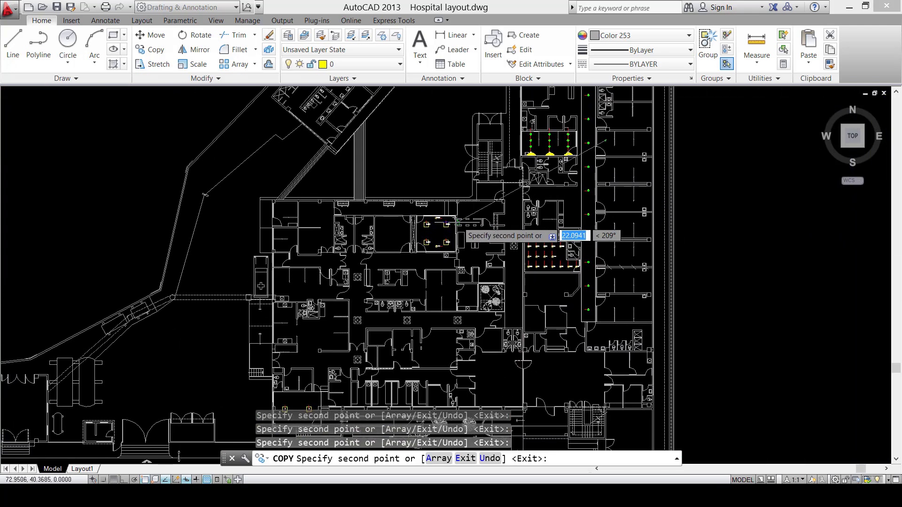
pyautogui.scroll(10, 541, 246)
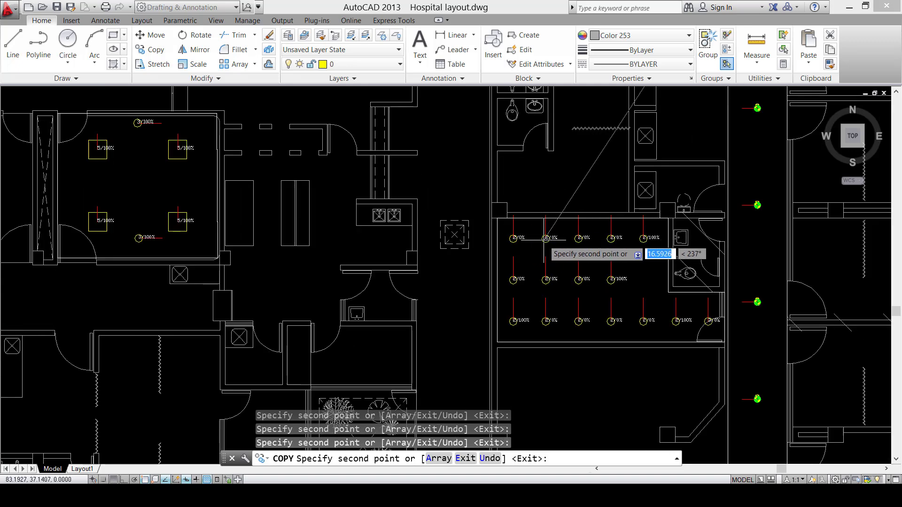
pyautogui.scroll(4, 439, 230)
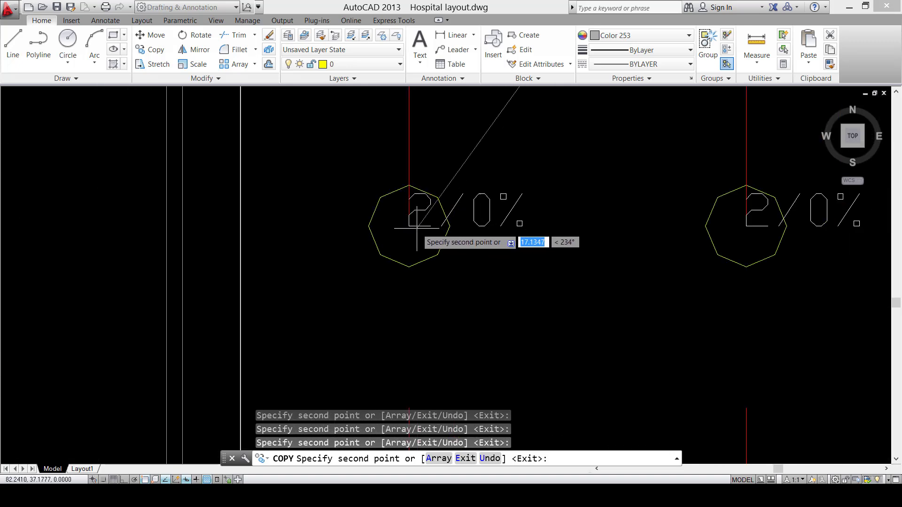
pyautogui.moveTo(735, 257); pyautogui.dragTo(581, 268, button='middle')
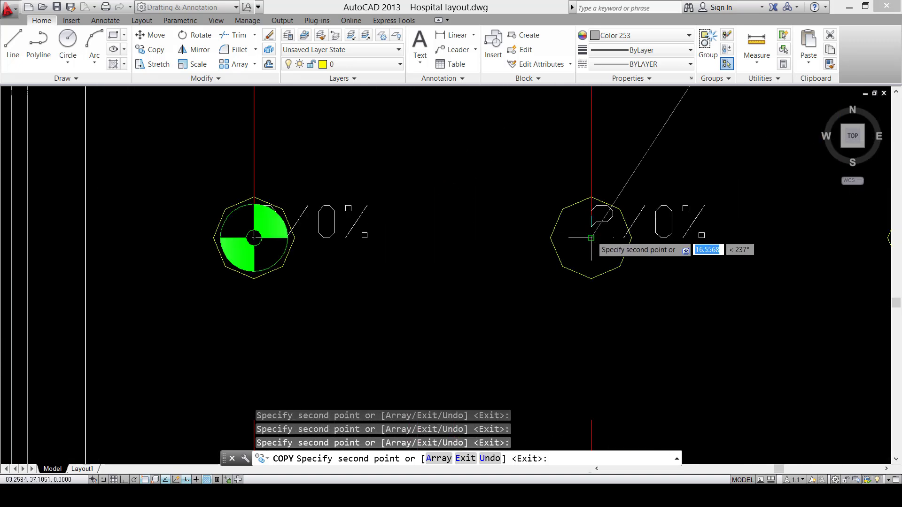
pyautogui.click(590, 237)
pyautogui.moveTo(881, 238); pyautogui.dragTo(425, 240, button='middle')
pyautogui.click(469, 240)
pyautogui.moveTo(677, 250); pyautogui.dragTo(432, 258, button='middle')
pyautogui.click(558, 248)
pyautogui.scroll(-5, 352, 256)
pyautogui.scroll(5, 513, 257)
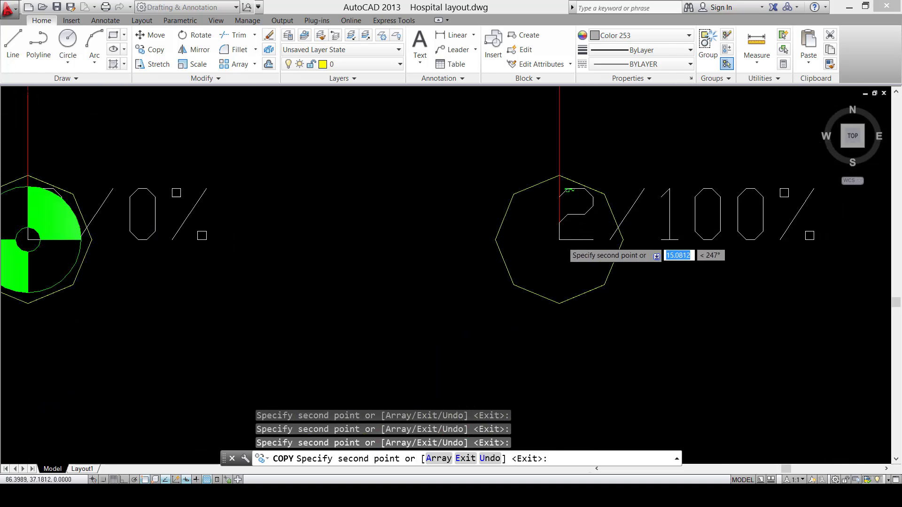
pyautogui.click(559, 240)
pyautogui.scroll(-5, 559, 239)
pyautogui.moveTo(547, 254); pyautogui.dragTo(627, 251, button='middle')
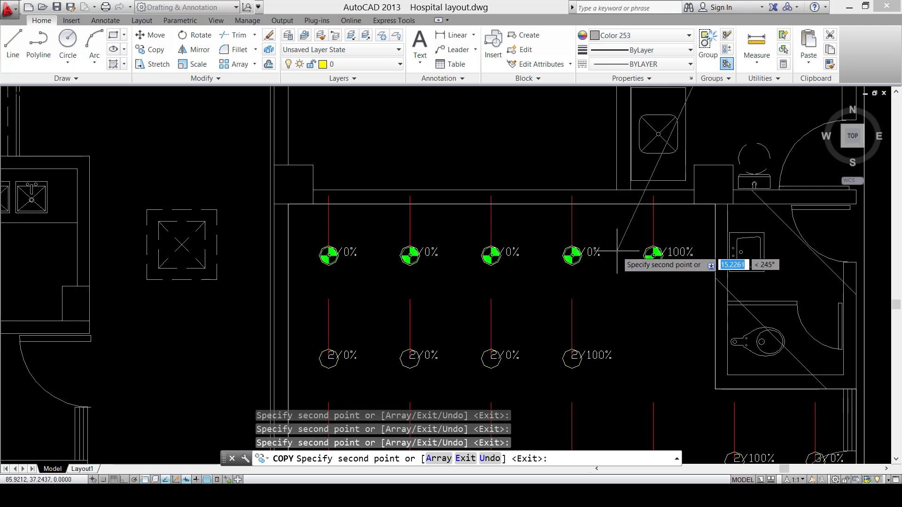
pyautogui.press('Escape')
# Copy the five top-row symbols onto the second luminaire row, using the leftmost symbol's centre as the base point.
pyautogui.moveTo(329, 255); pyautogui.dragTo(342, 171, button='middle')
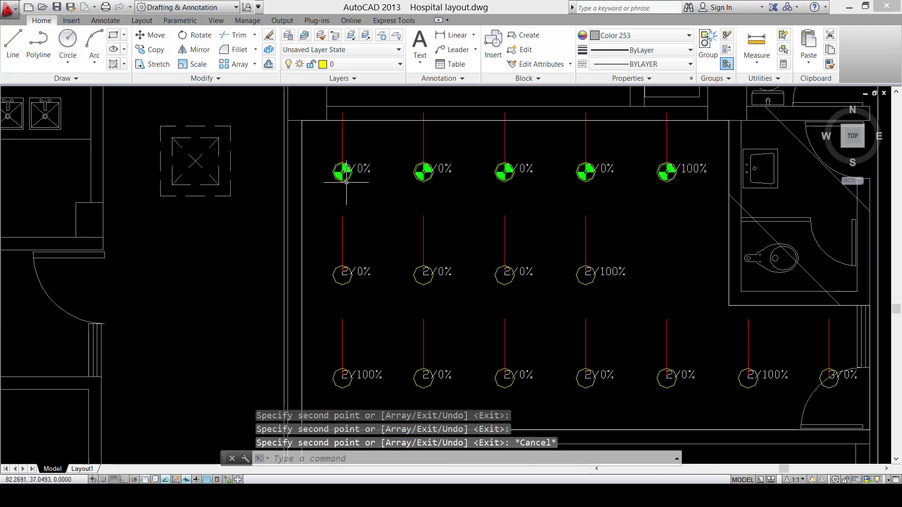
pyautogui.scroll(4, 342, 171)
pyautogui.click(337, 181)
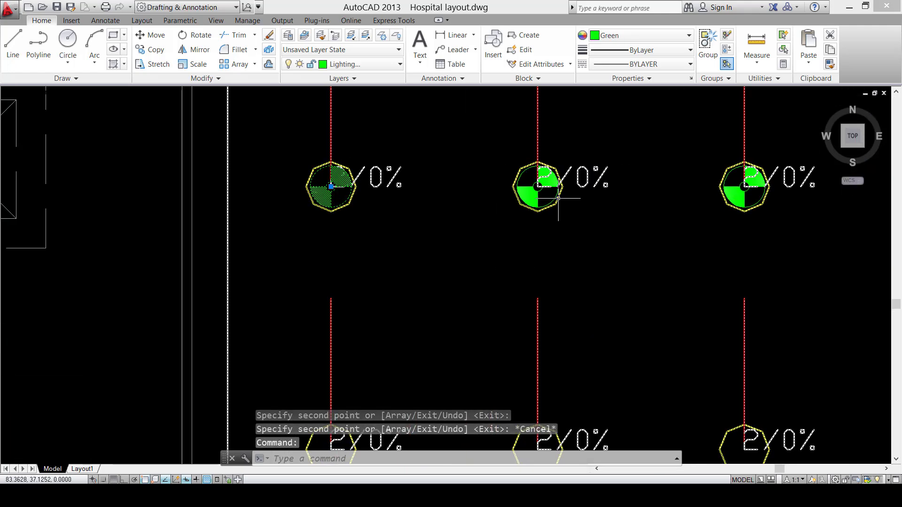
pyautogui.click(543, 183)
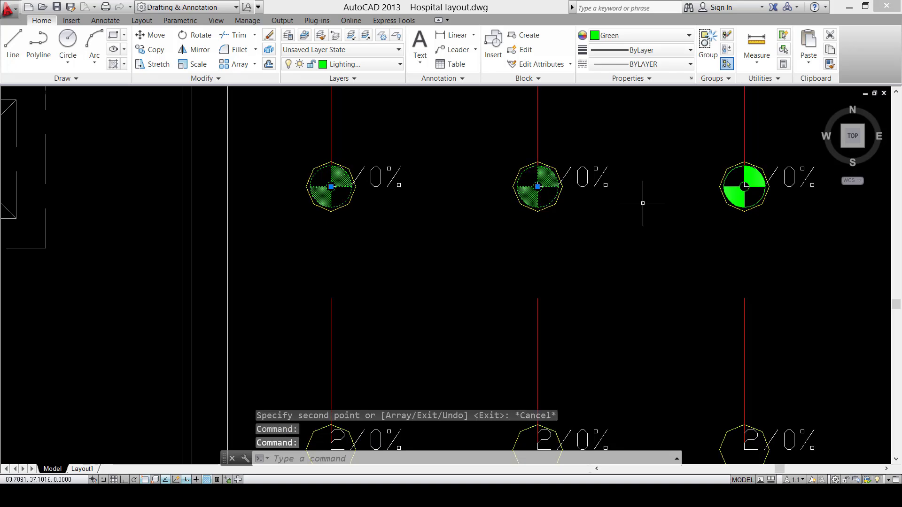
pyautogui.click(758, 181)
pyautogui.scroll(-2, 704, 184)
pyautogui.moveTo(648, 188); pyautogui.dragTo(446, 205, button='middle')
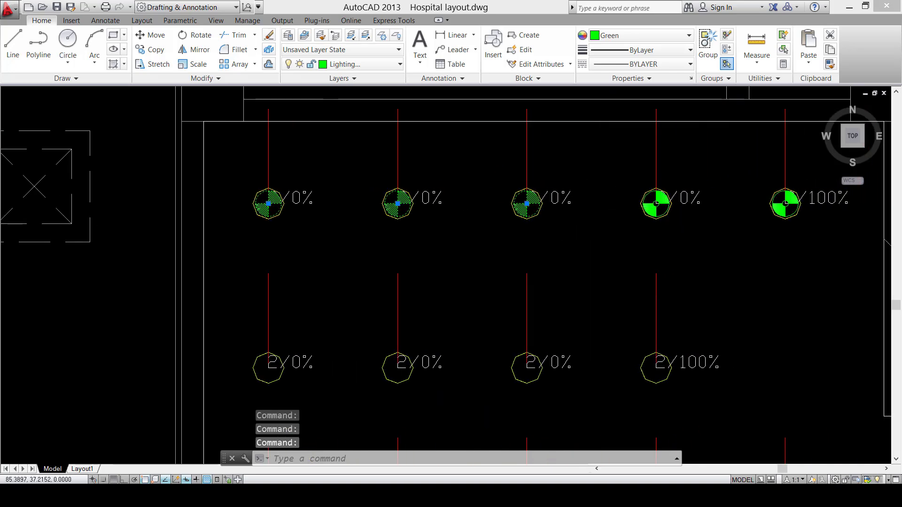
pyautogui.click(792, 202)
pyautogui.write('co')
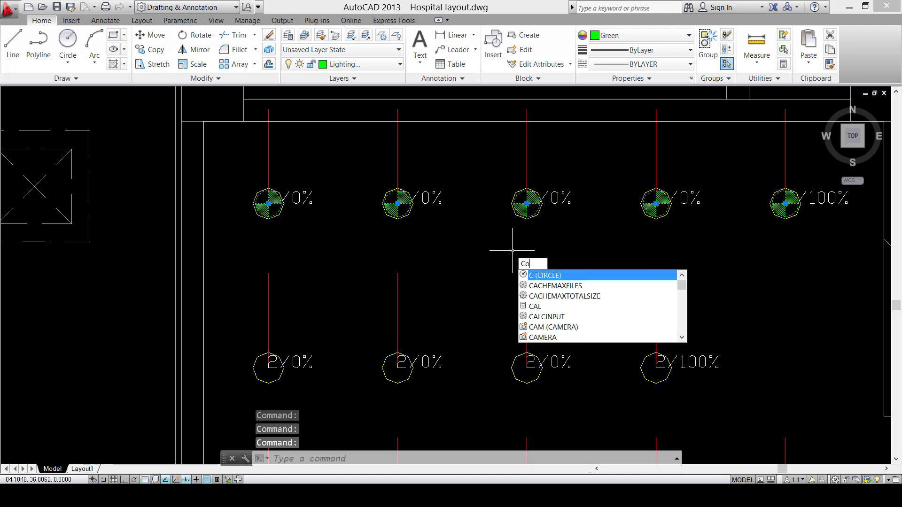
pyautogui.press('Return')
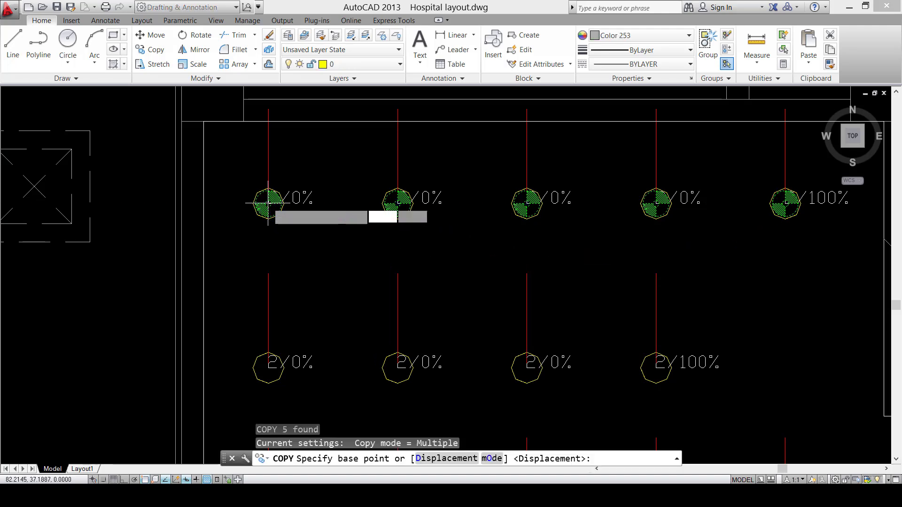
pyautogui.click(266, 203)
pyautogui.scroll(6, 264, 365)
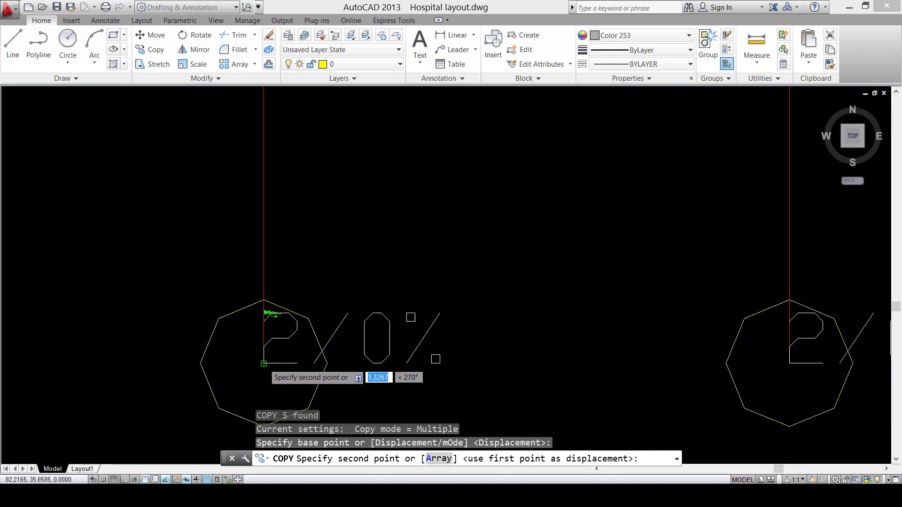
pyautogui.scroll(-6, 264, 363)
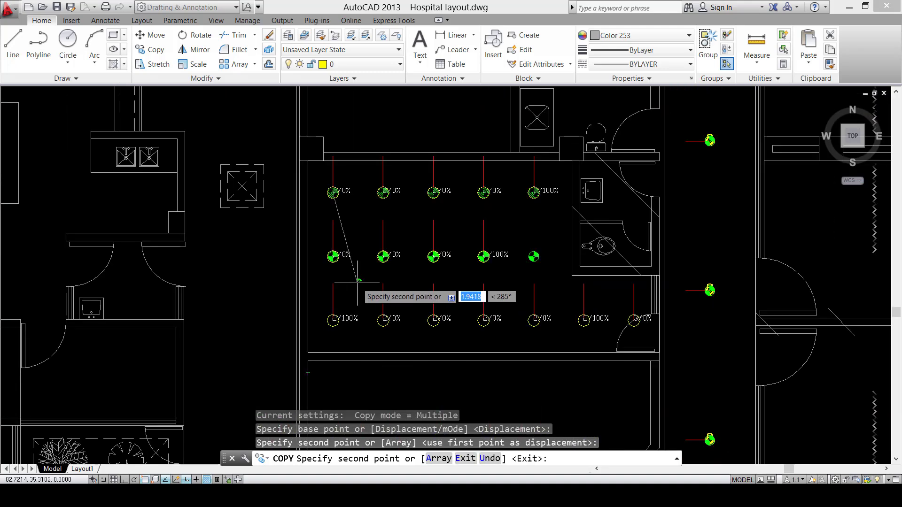
# Place another copy of the five symbols on the first five luminaires of the third row.
pyautogui.scroll(4, 331, 320)
pyautogui.scroll(4, 335, 324)
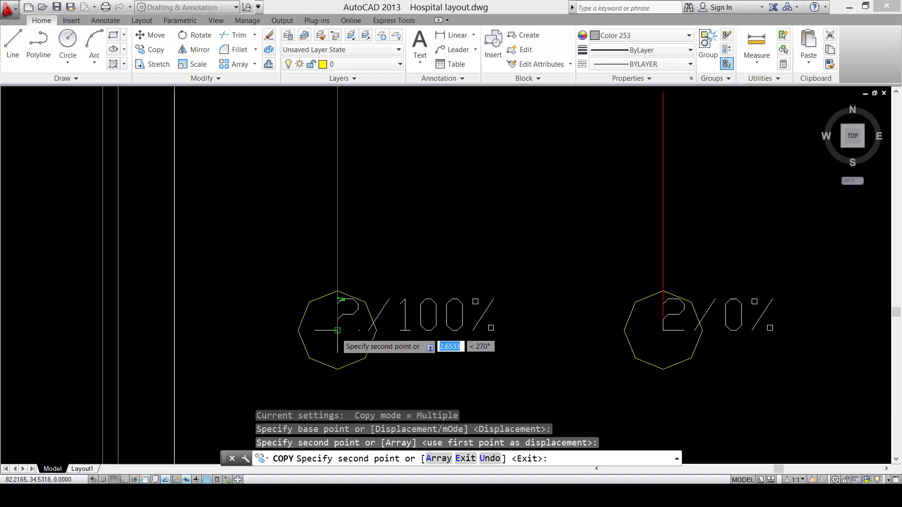
pyautogui.click(335, 325)
pyautogui.scroll(-8, 394, 314)
pyautogui.moveTo(403, 309); pyautogui.dragTo(272, 312, button='middle')
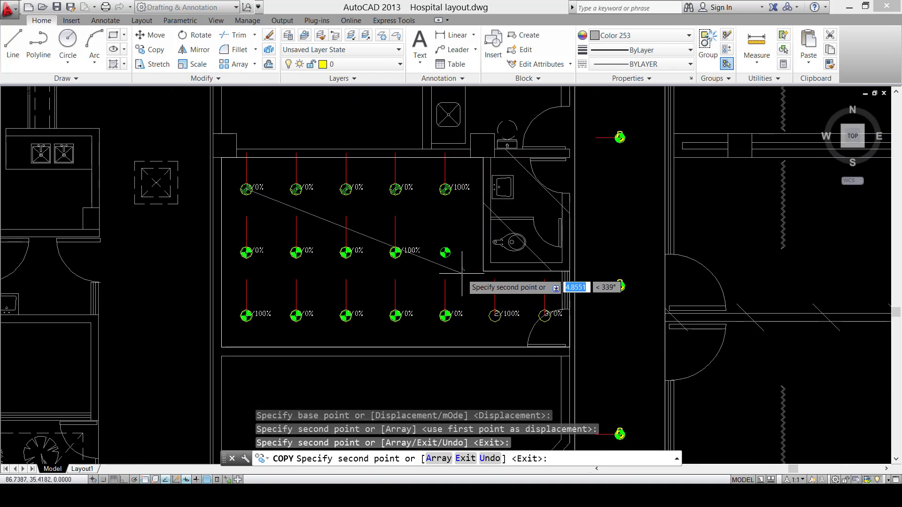
# Copy the extra symbol at the second row's end from its centre onto the last two luminaires of the third row.
pyautogui.press('Escape')
pyautogui.click(447, 253)
pyautogui.scroll(8, 444, 253)
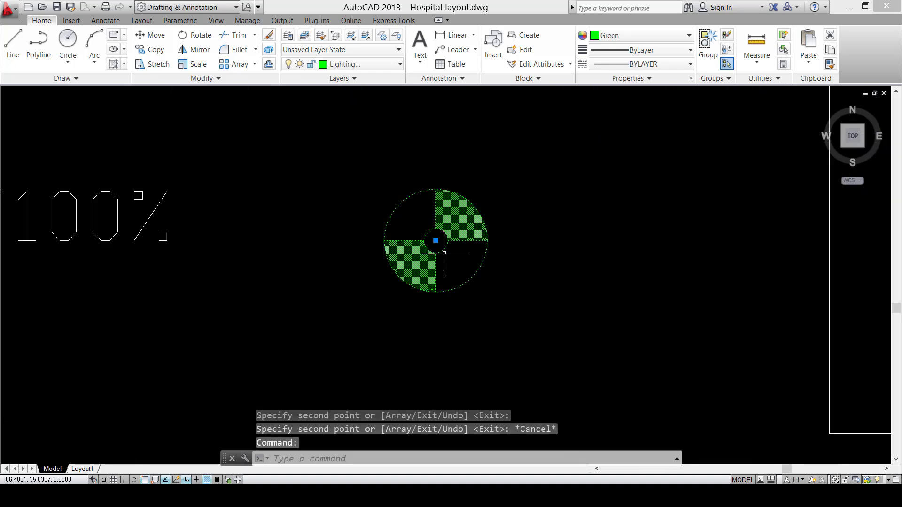
pyautogui.moveTo(444, 253)
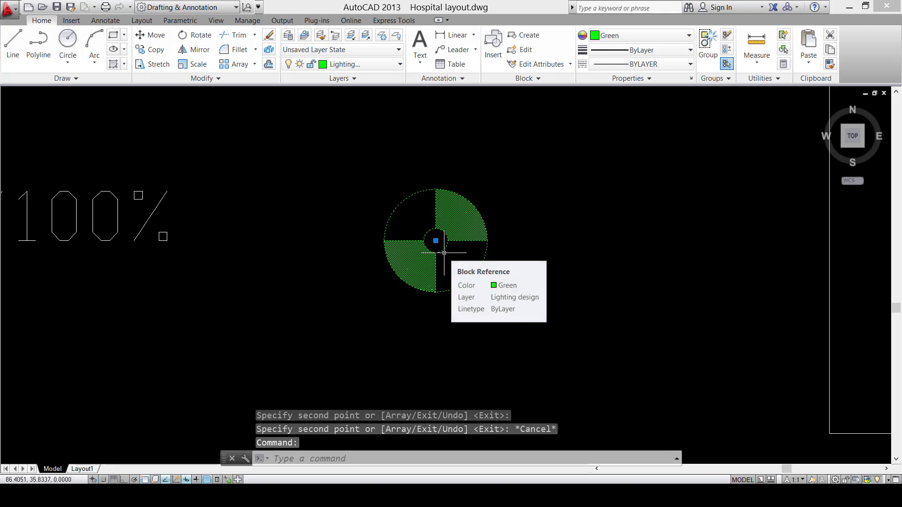
pyautogui.write('co')
pyautogui.press('Return')
pyautogui.click(436, 241)
pyautogui.scroll(-8, 446, 282)
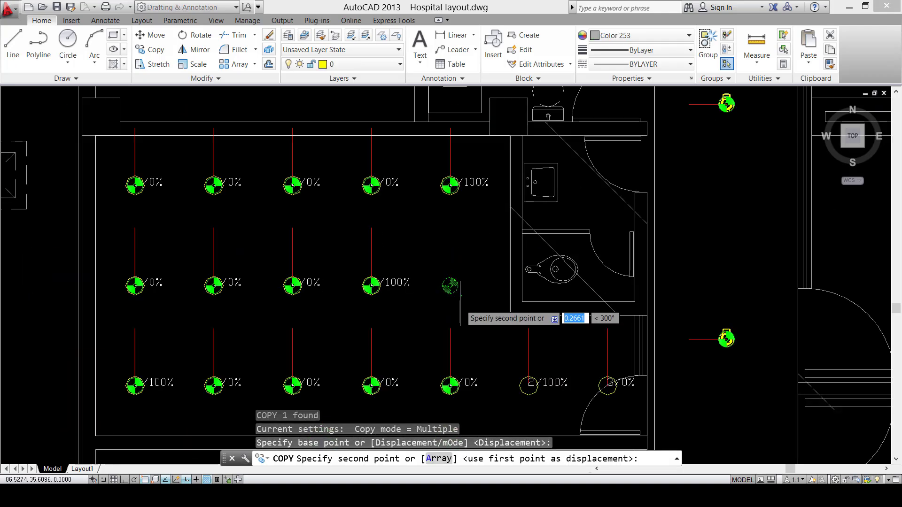
pyautogui.scroll(7, 513, 287)
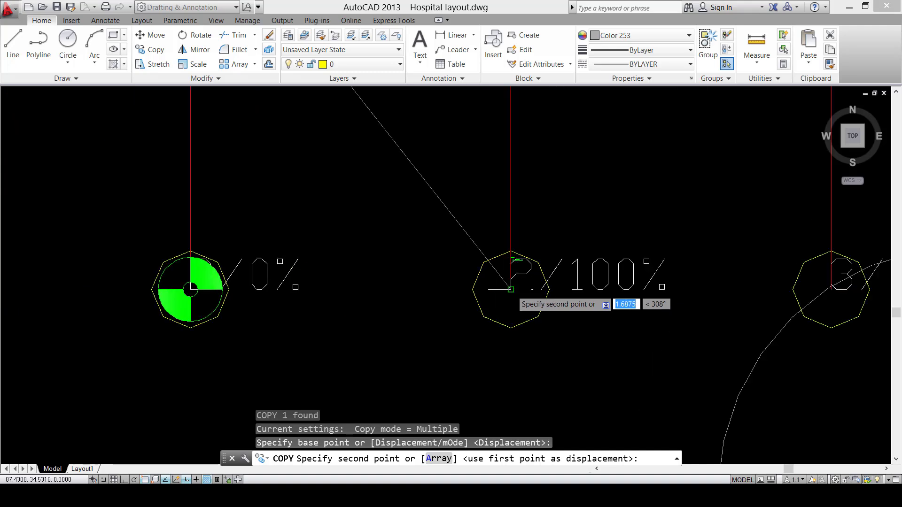
pyautogui.click(510, 288)
pyautogui.moveTo(790, 304); pyautogui.dragTo(603, 312, button='middle')
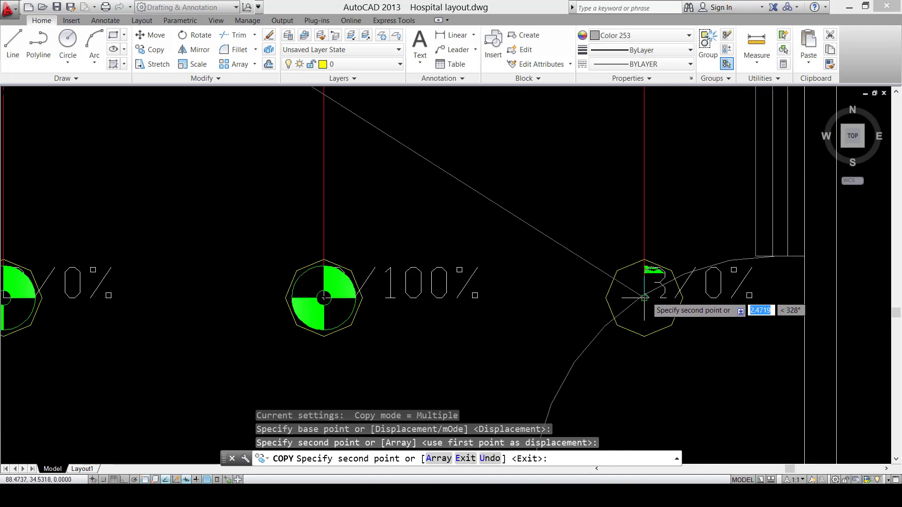
pyautogui.scroll(-8, 644, 297)
pyautogui.moveTo(491, 244); pyautogui.dragTo(509, 310, button='middle')
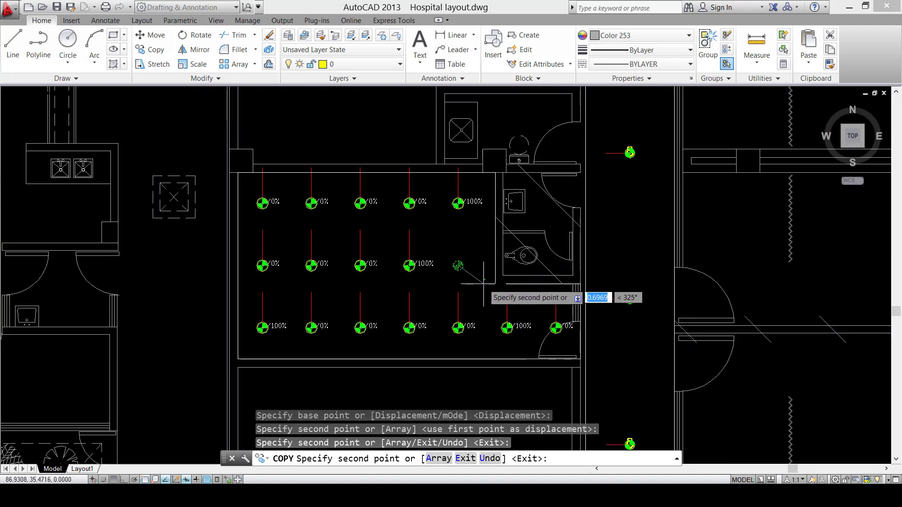
pyautogui.press('Escape')
# Delete the extra symbol that has no luminaire at the end of the second row.
pyautogui.click(483, 258)
pyautogui.click(439, 282)
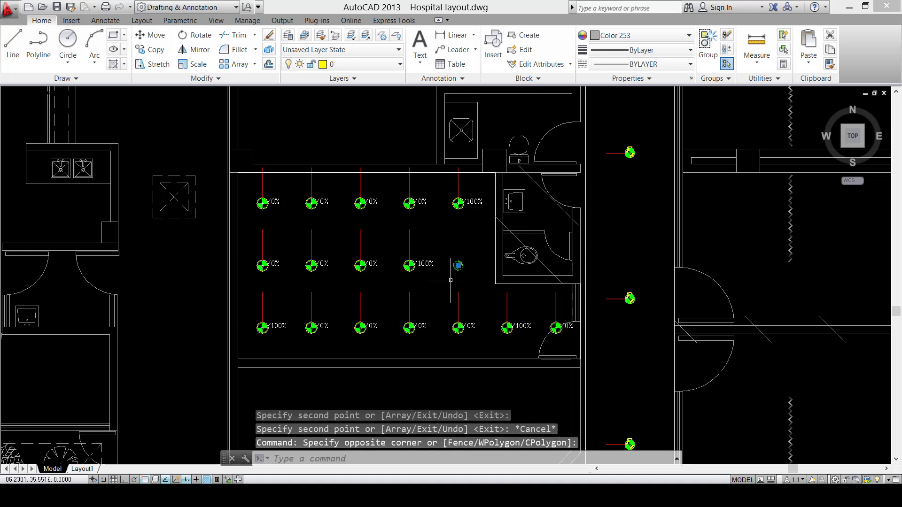
pyautogui.press('Delete')
# Examine the lighting symbols in the finished rooms and along the corridor across the hospital plan.
pyautogui.scroll(-6, 451, 279)
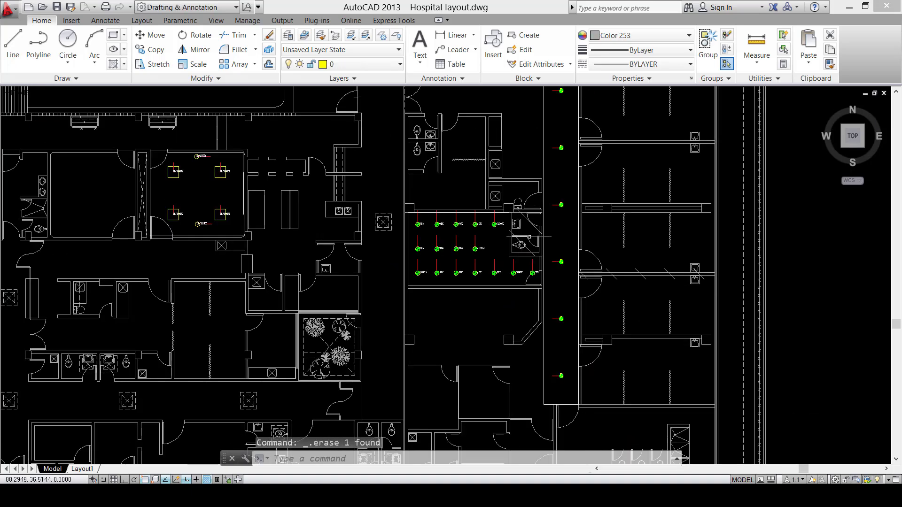
pyautogui.scroll(2, 541, 179)
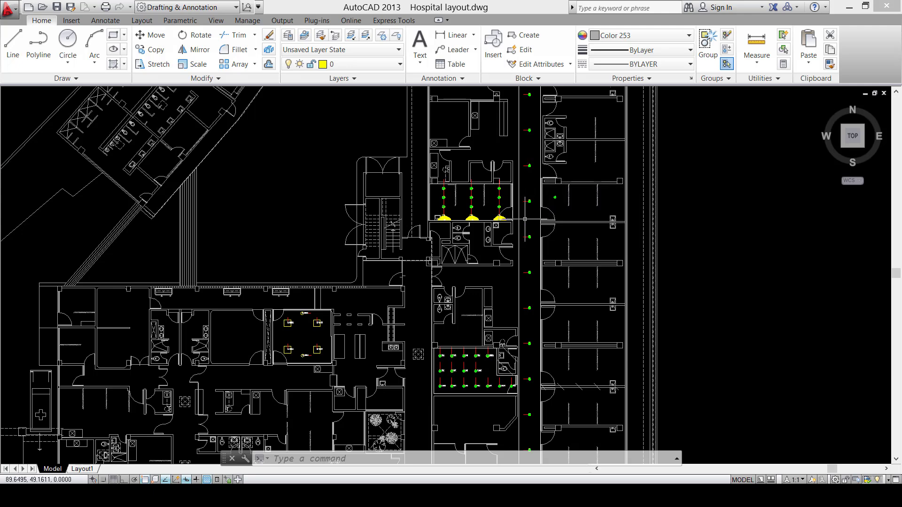
pyautogui.moveTo(532, 172); pyautogui.dragTo(510, 248, button='middle')
pyautogui.moveTo(519, 362); pyautogui.dragTo(536, 295, button='middle')
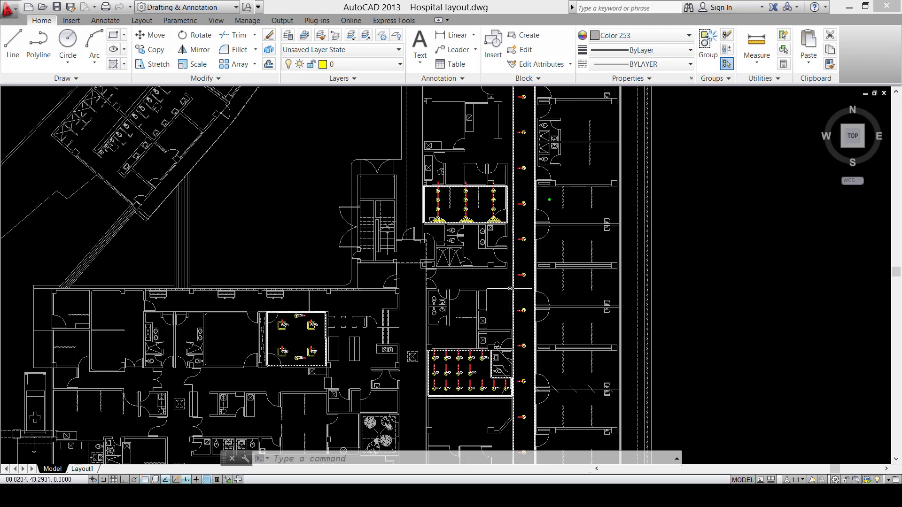
pyautogui.scroll(-1, 529, 274)
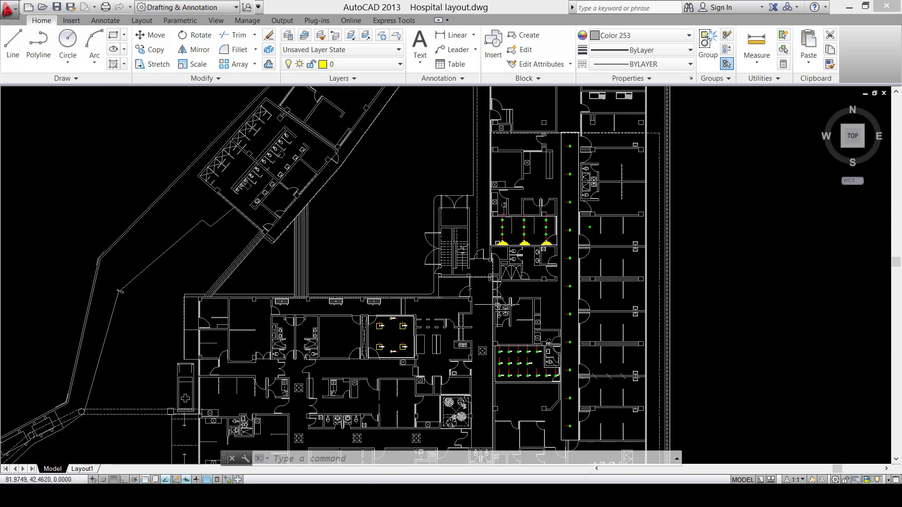
pyautogui.scroll(4, 387, 341)
pyautogui.scroll(-4, 430, 314)
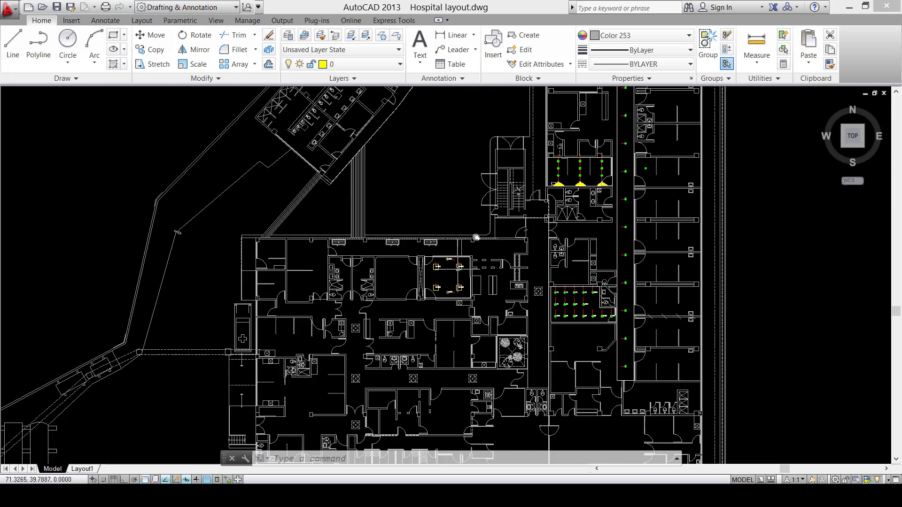
pyautogui.moveTo(658, 137); pyautogui.dragTo(554, 283, button='middle')
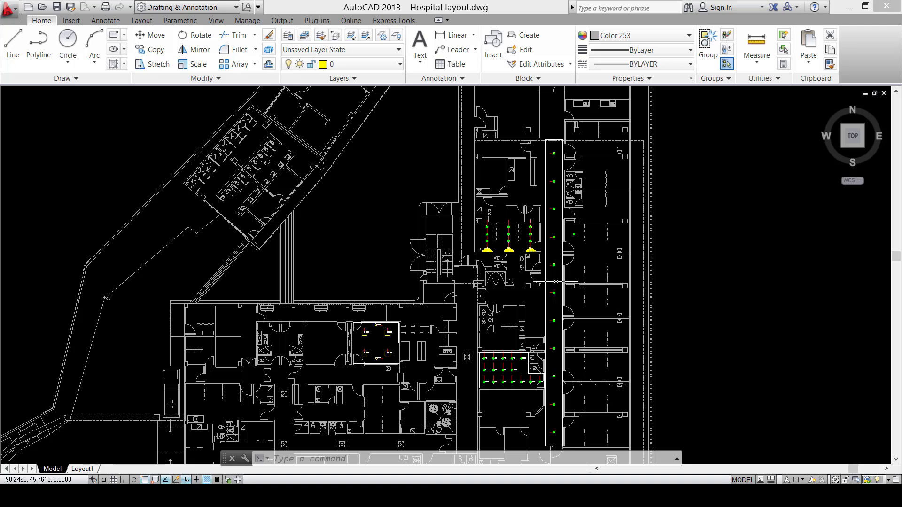
pyautogui.scroll(4, 555, 282)
pyautogui.scroll(4, 550, 281)
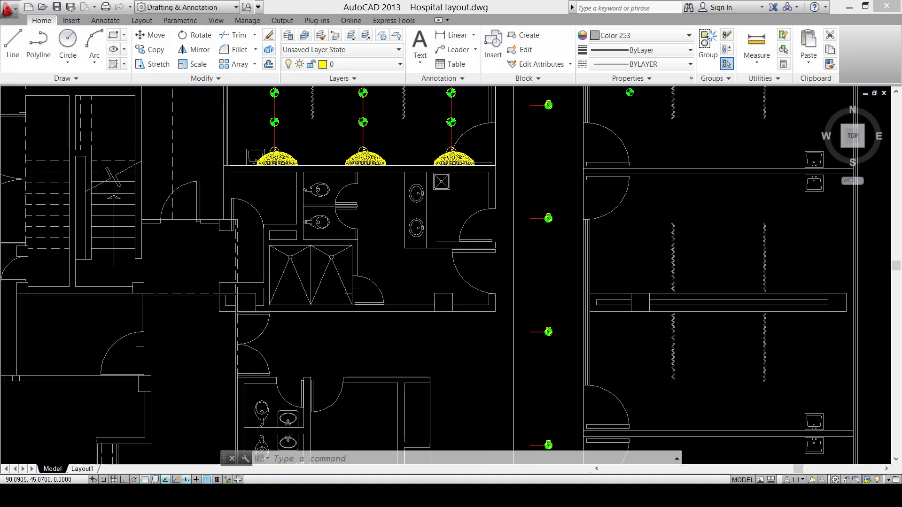